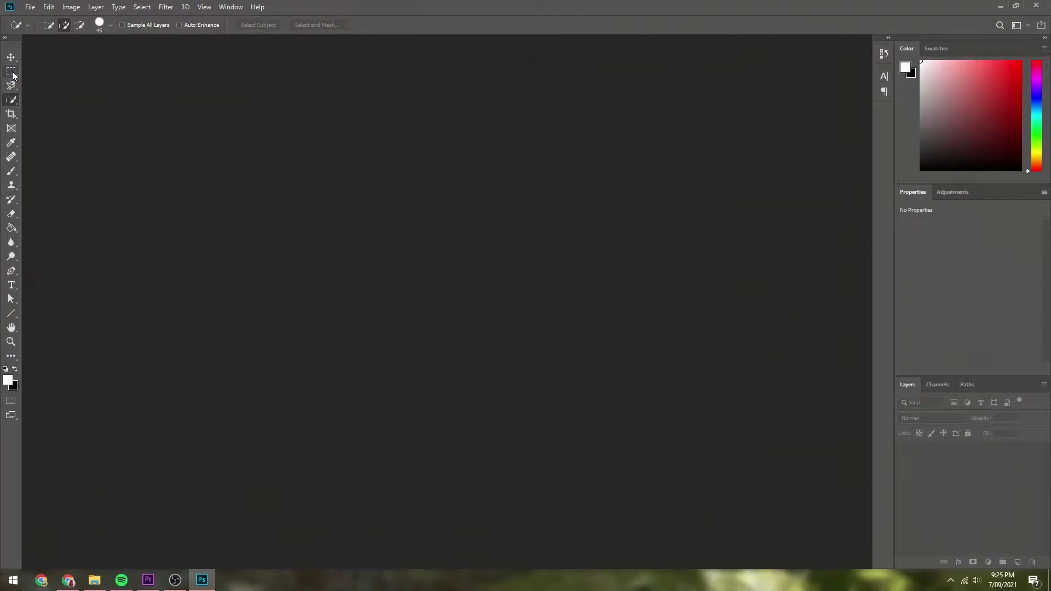
Step: Start setting up a new document
left_click(31, 7)
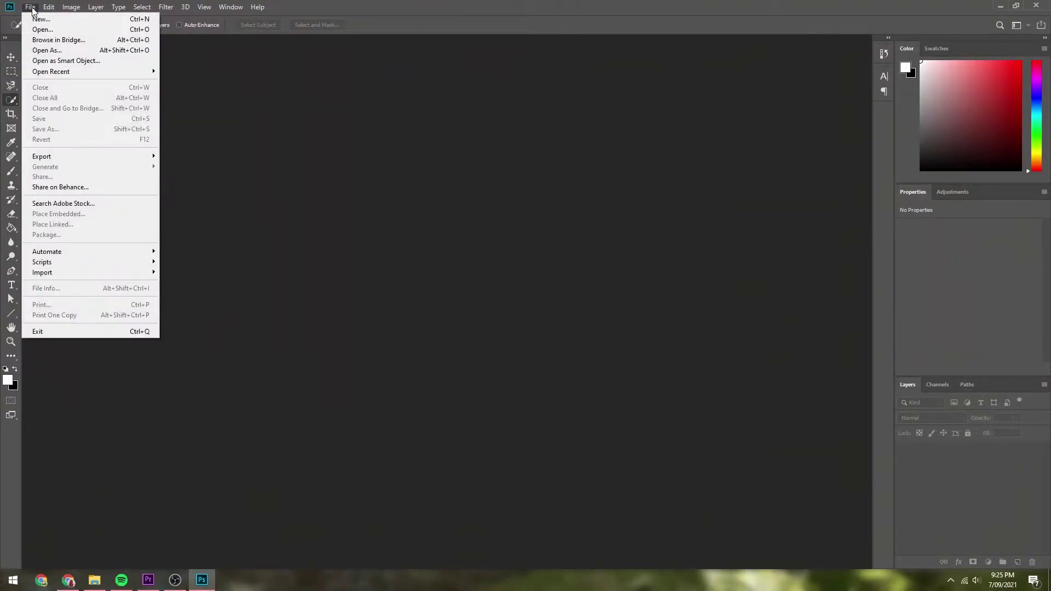
left_click(41, 19)
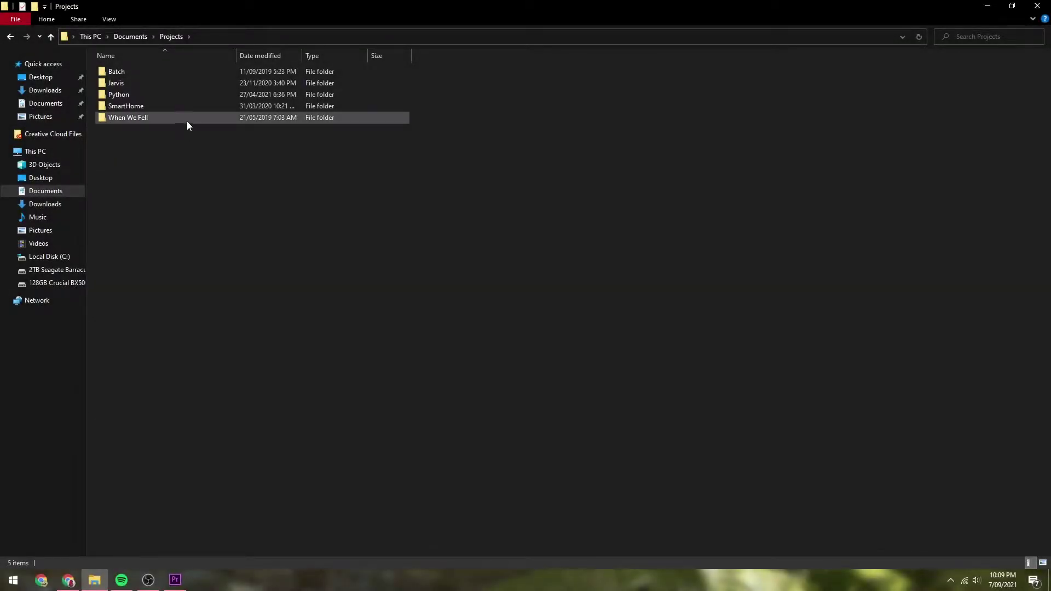
Step: Switch to File Explorer and browse the When We Fell project into its [0.1.1.0] When We Fell folder and the Library subfolder
double_click(188, 120)
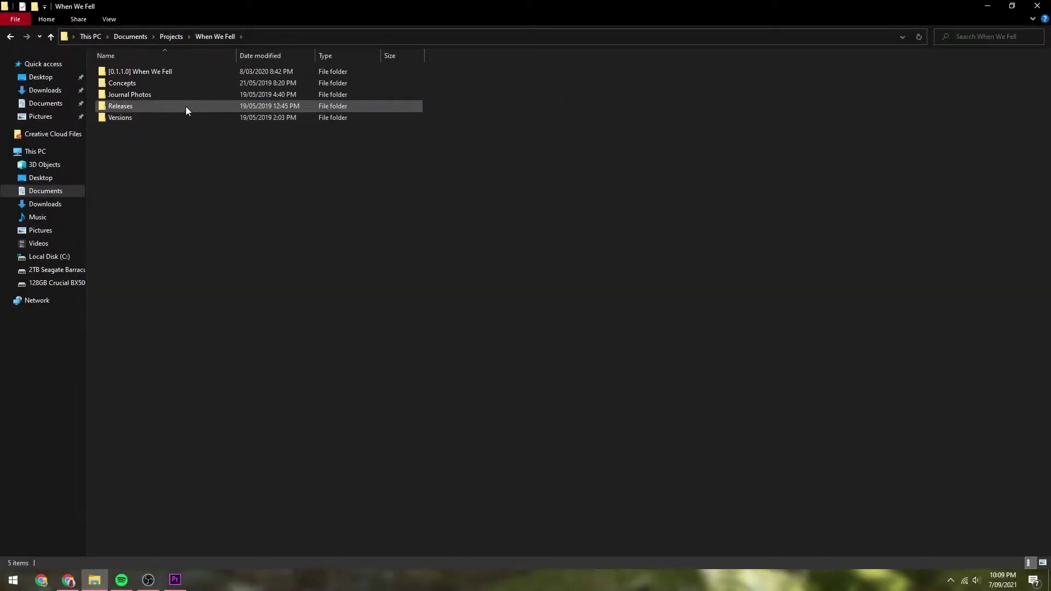
double_click(186, 73)
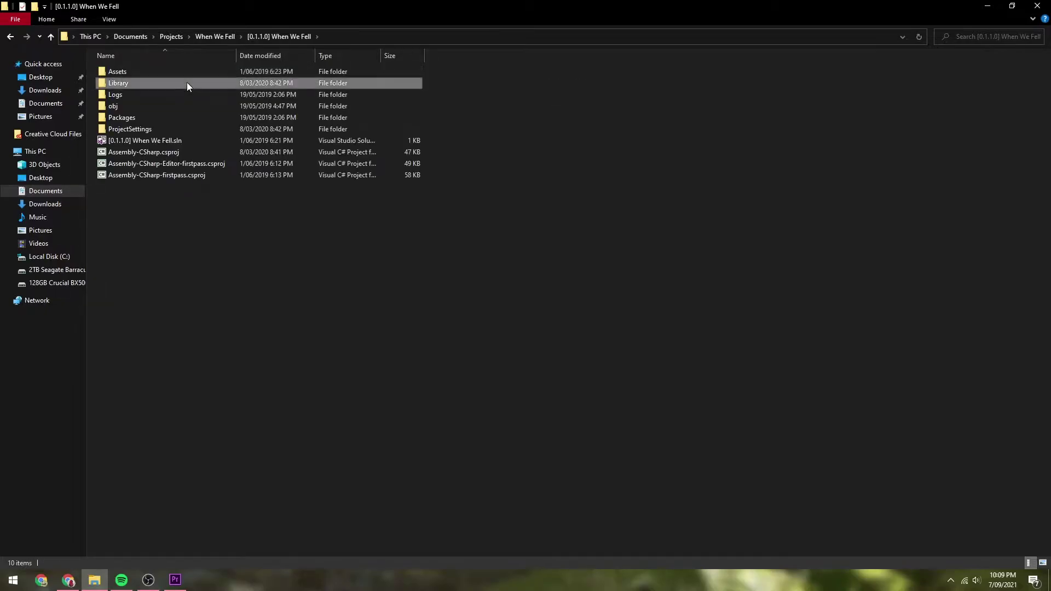
double_click(188, 85)
double_click(187, 83)
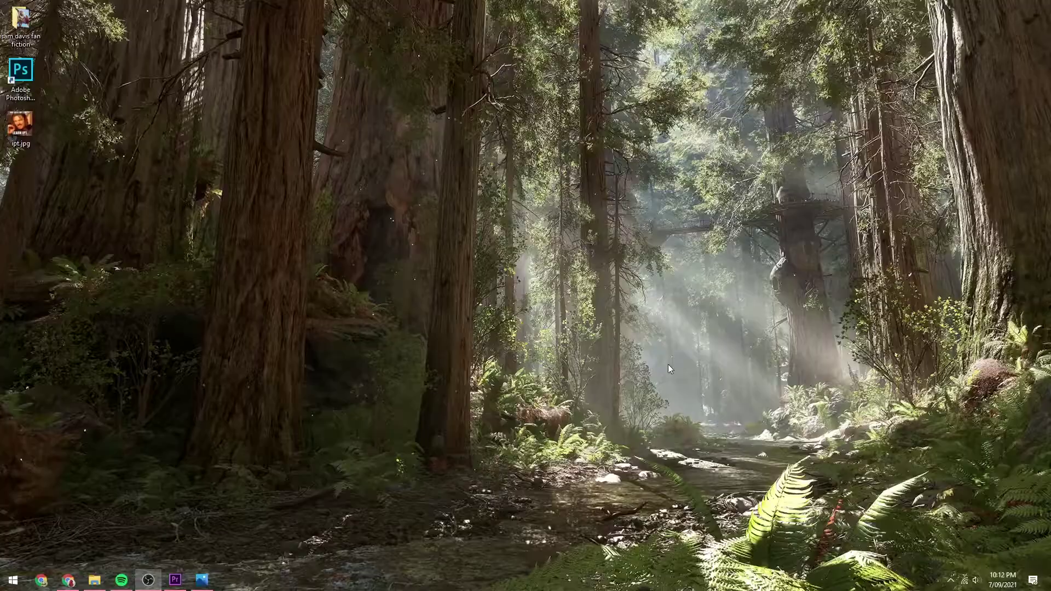
Step: Open the pf.jpg image stored on the desktop
double_click(35, 121)
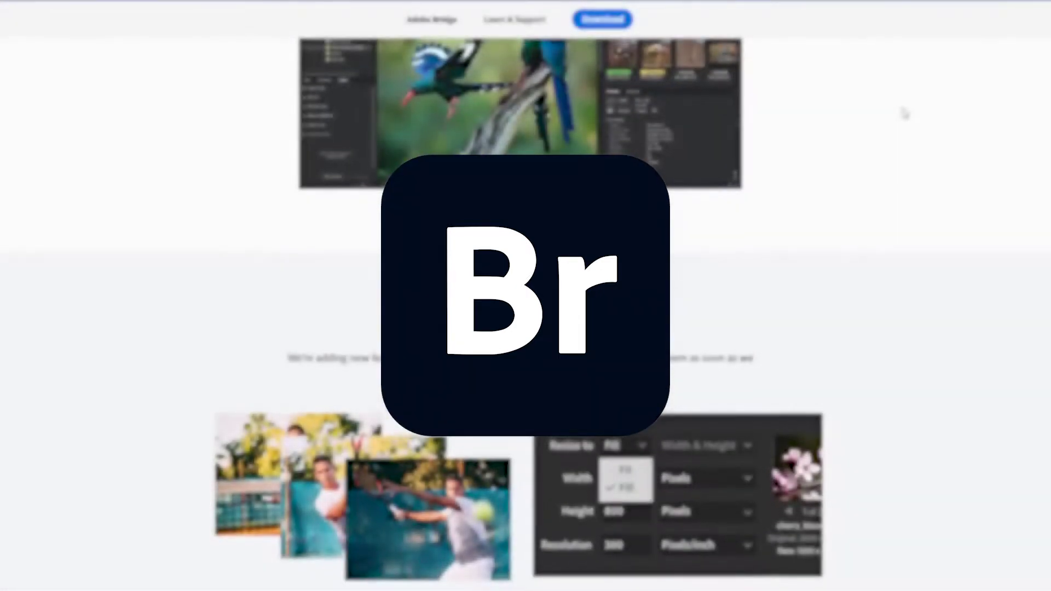
Step: Read through the new features and capabilities described on the Adobe Bridge product web page
scroll(904, 113, "down", 5)
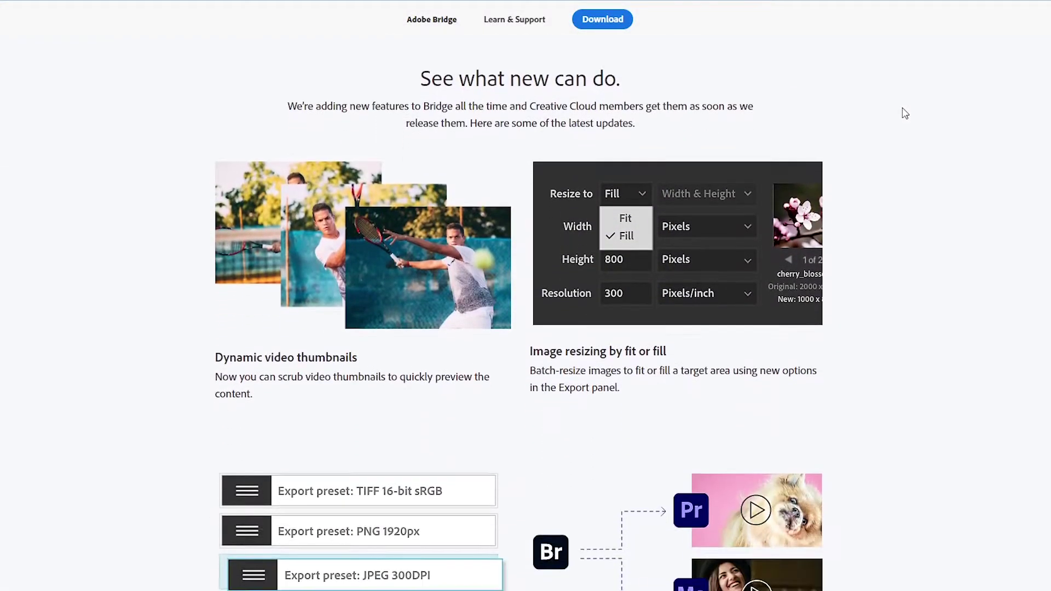
scroll(904, 113, "down", 5)
scroll(905, 113, "down", 6)
scroll(905, 113, "down", 6)
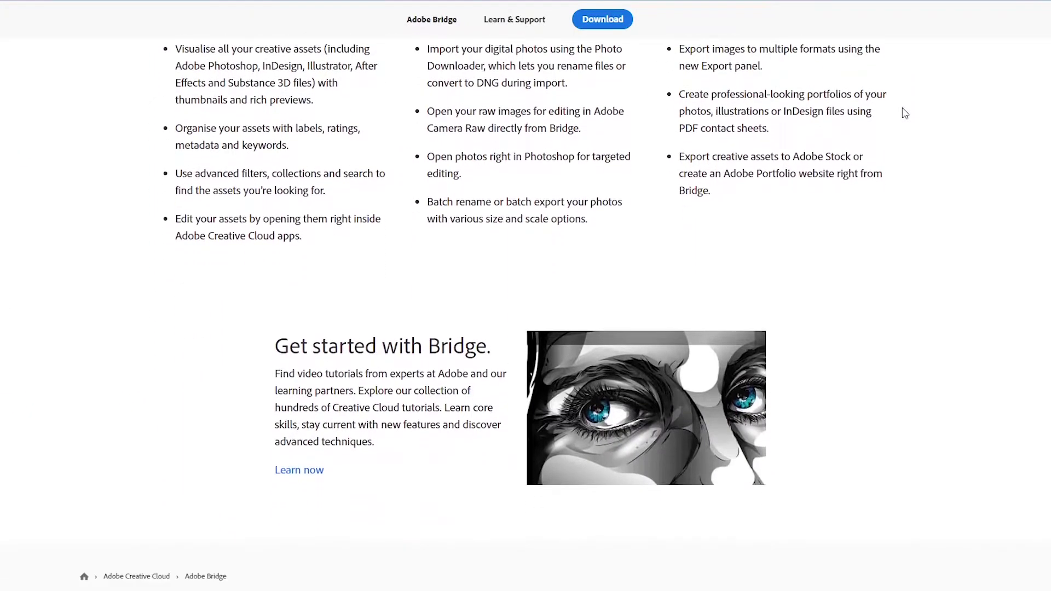
scroll(905, 113, "down", 3)
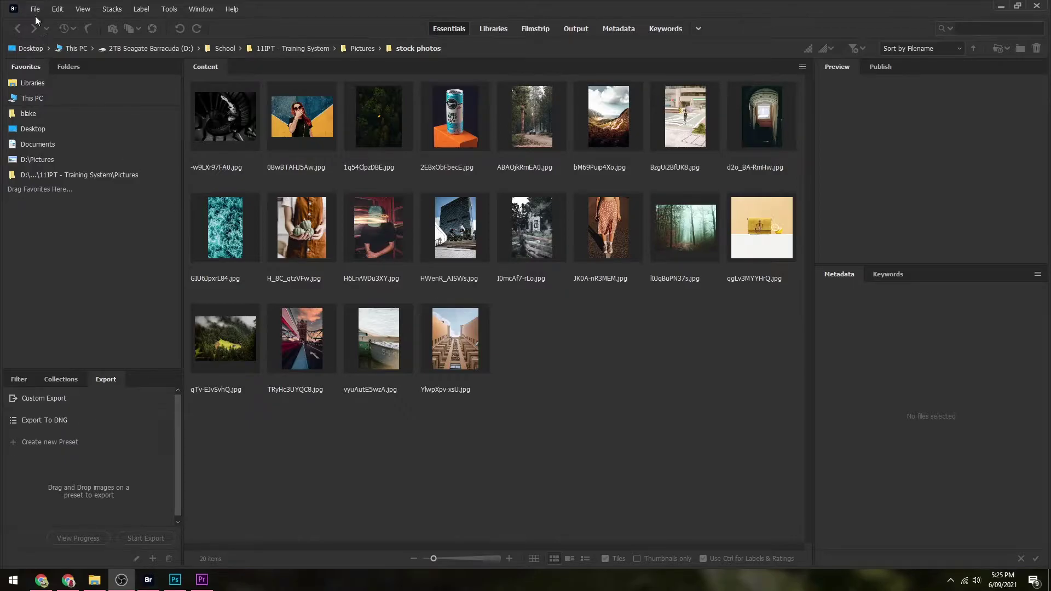
left_click(47, 8)
left_click(53, 9)
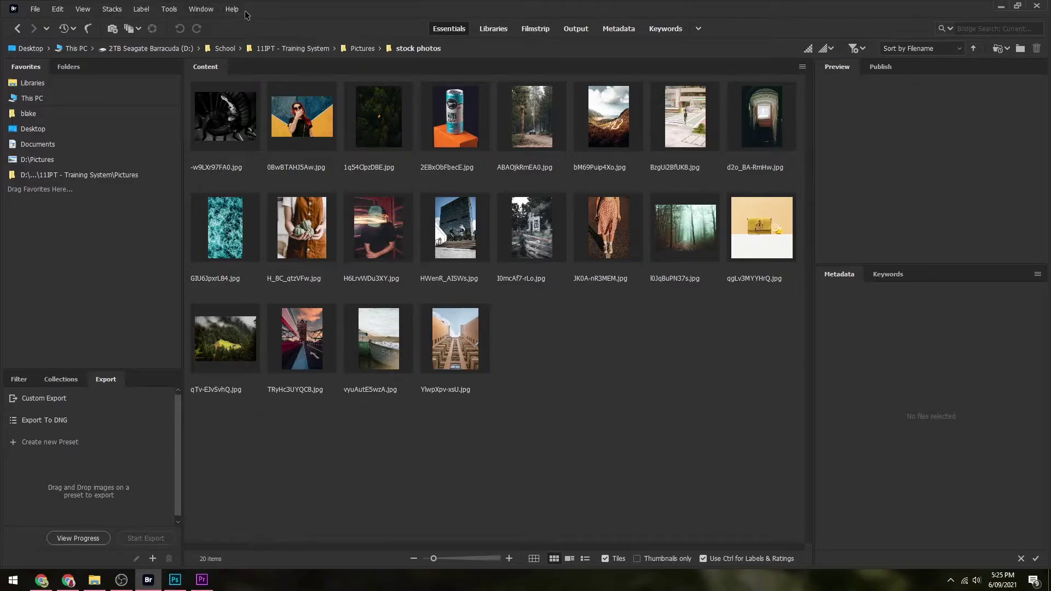
left_click(36, 9)
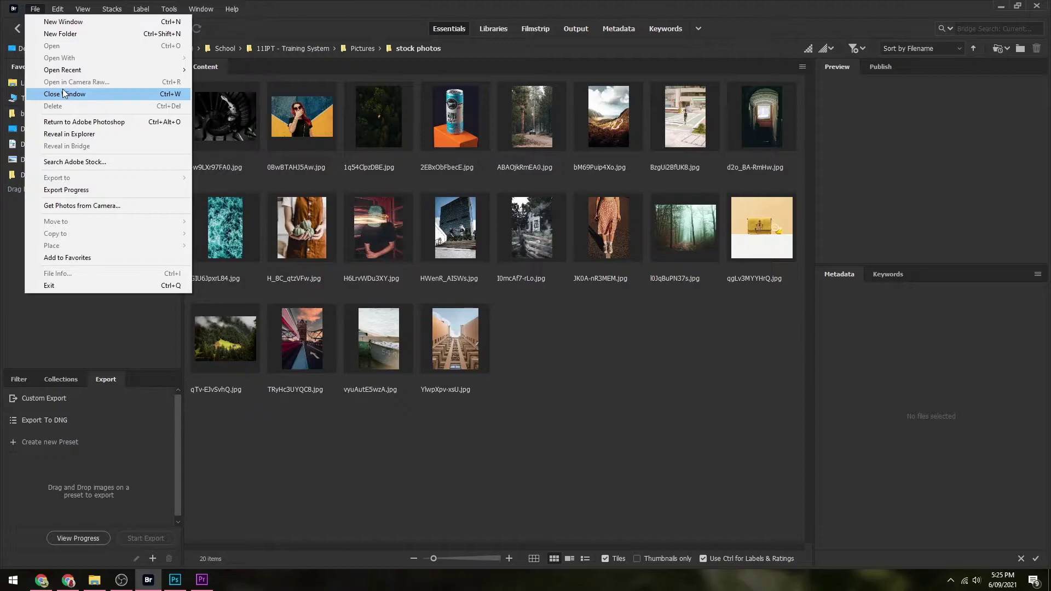
mouse_move(68, 12)
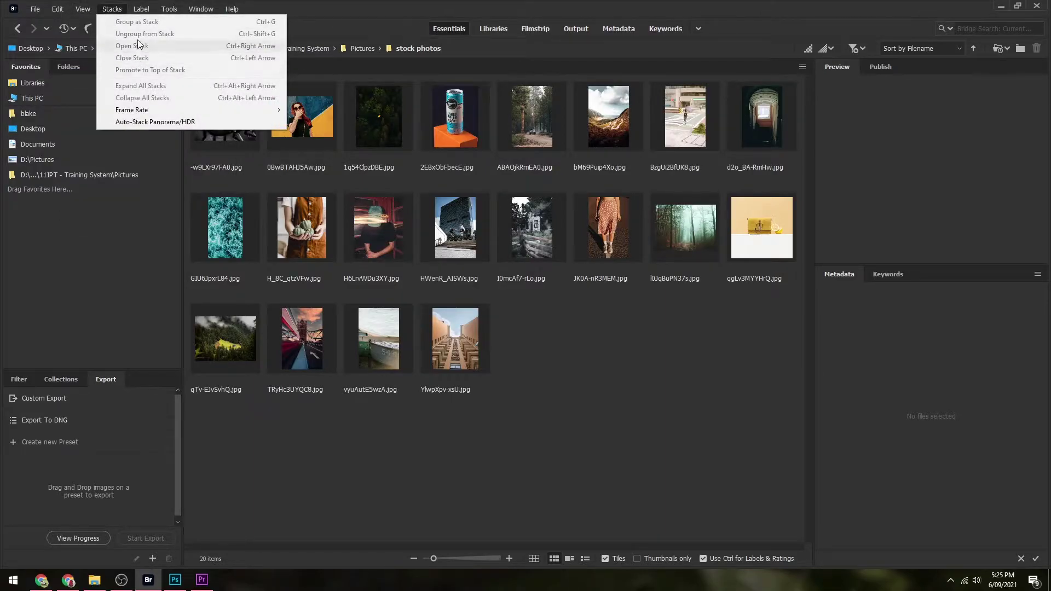
mouse_move(147, 13)
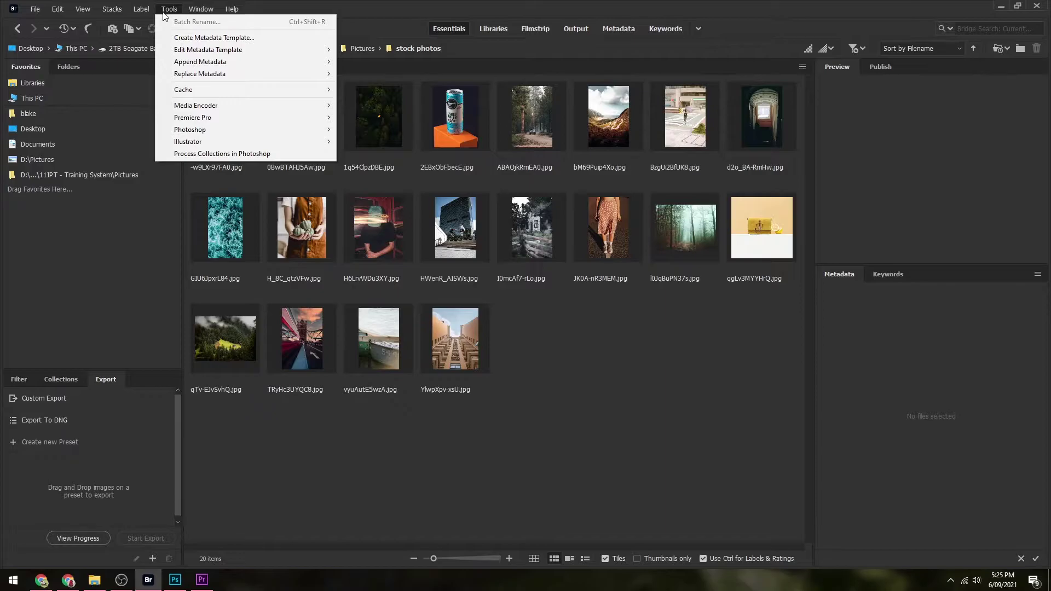
mouse_move(201, 17)
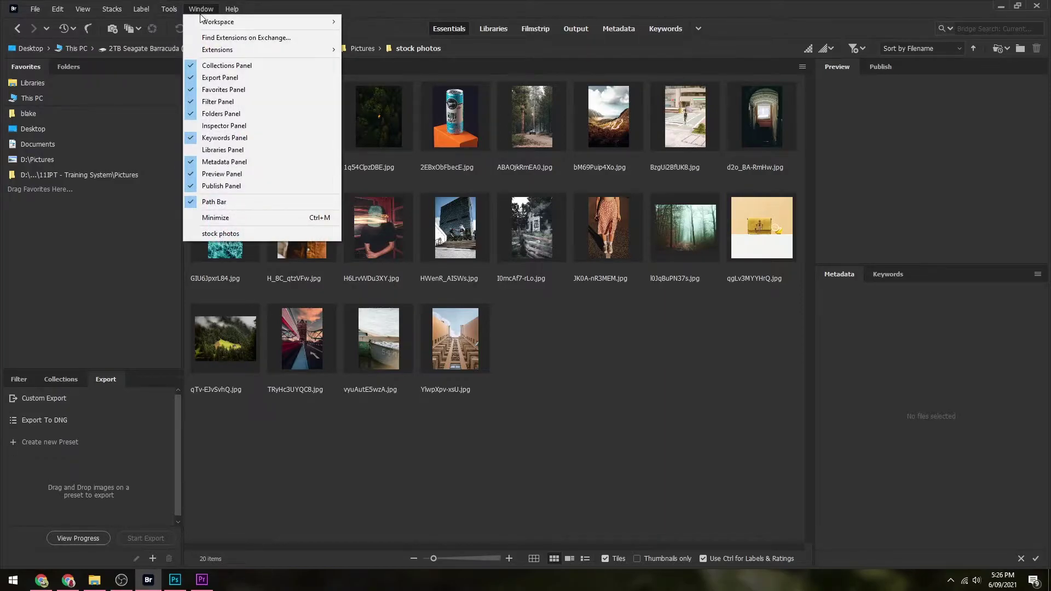
left_click(234, 441)
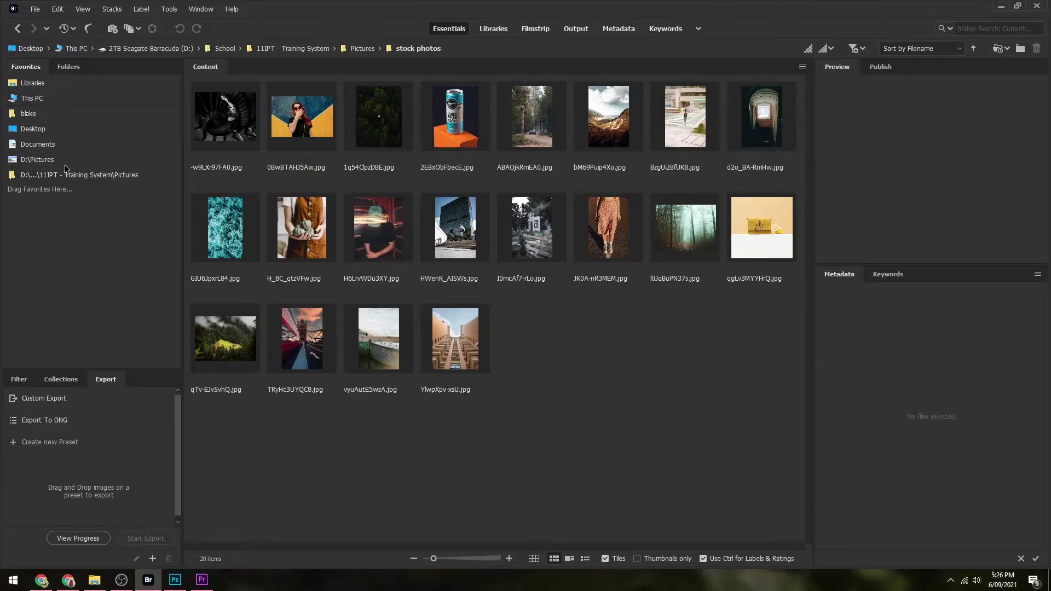
Step: Show the folder tree from its beginning and select -w9LXr97FA0.jpg to view its preview and metadata
left_click(70, 67)
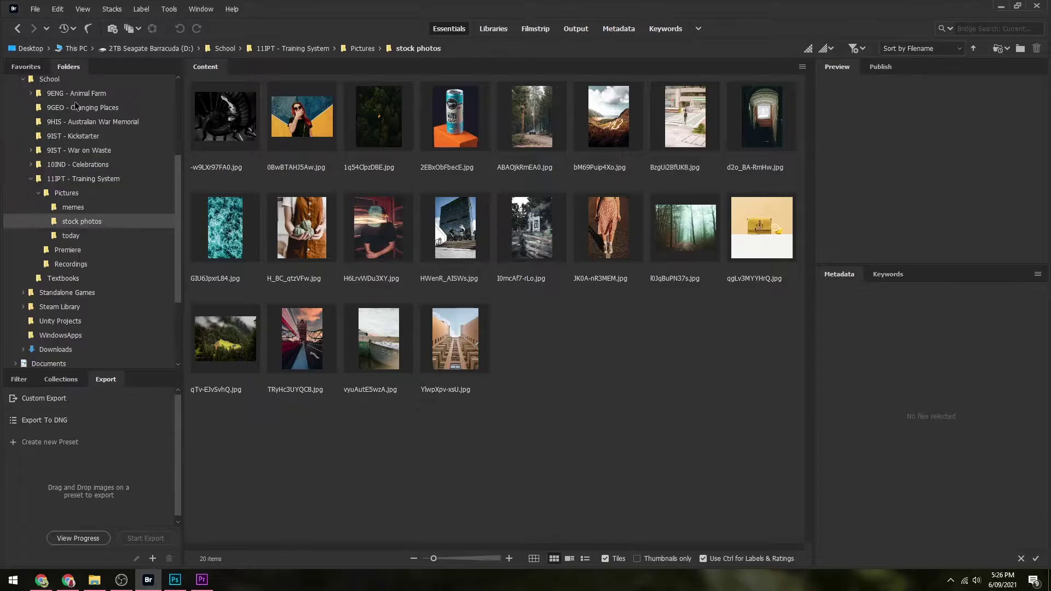
scroll(145, 359, "up", 5)
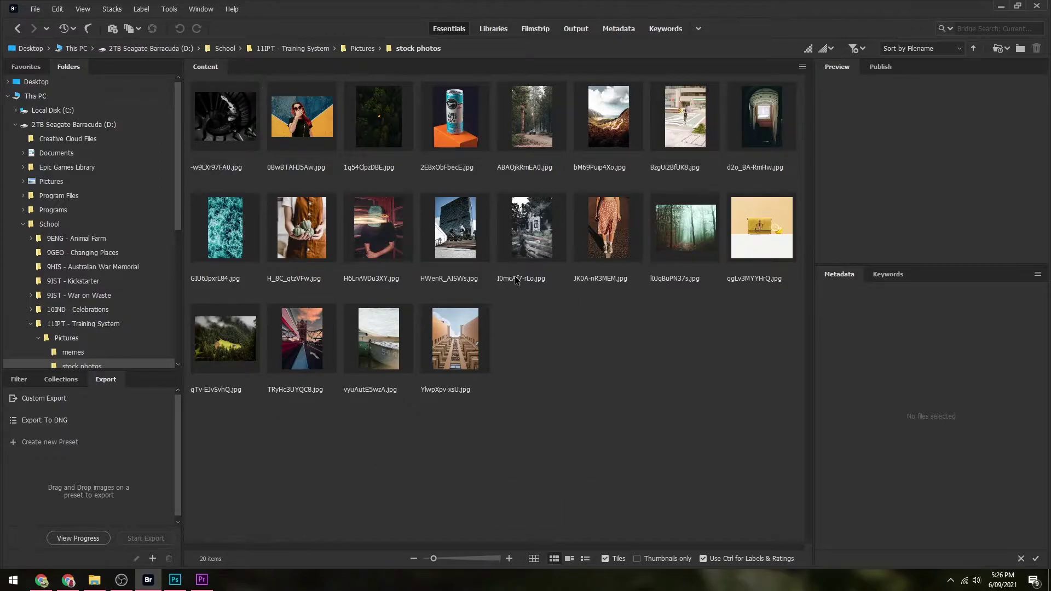
left_click(474, 326)
left_click(238, 121)
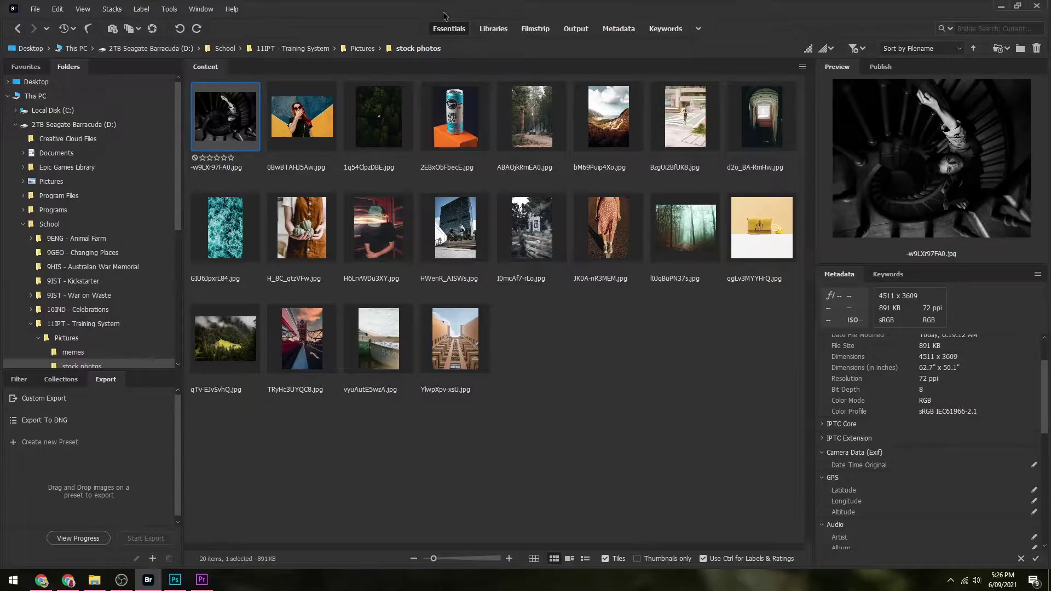
Step: Compare the Libraries, Filmstrip, Output, Metadata and Keywords workspaces and return to the Essentials workspace
left_click(490, 29)
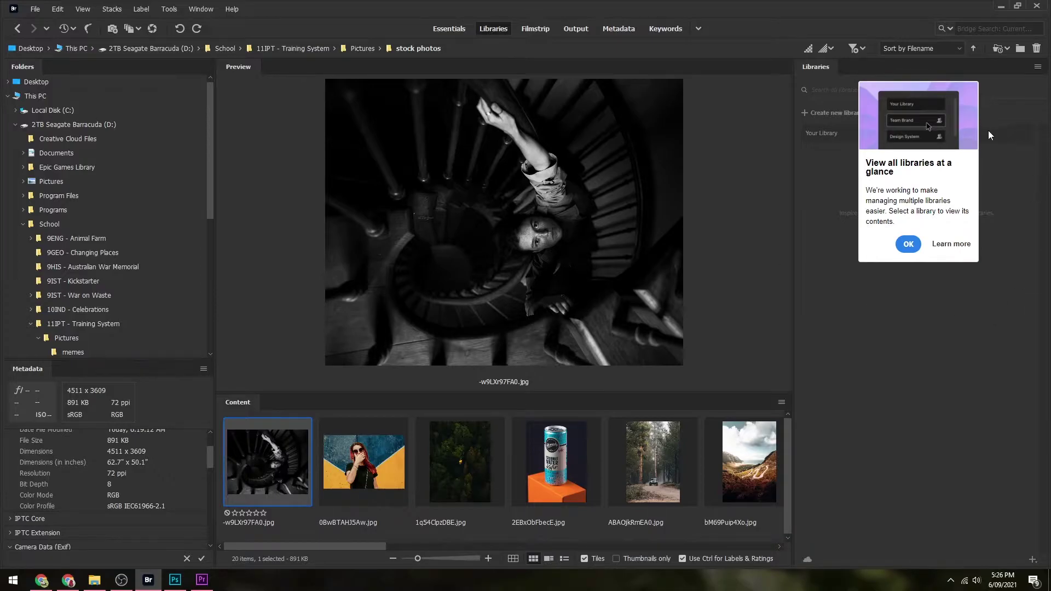
left_click(908, 242)
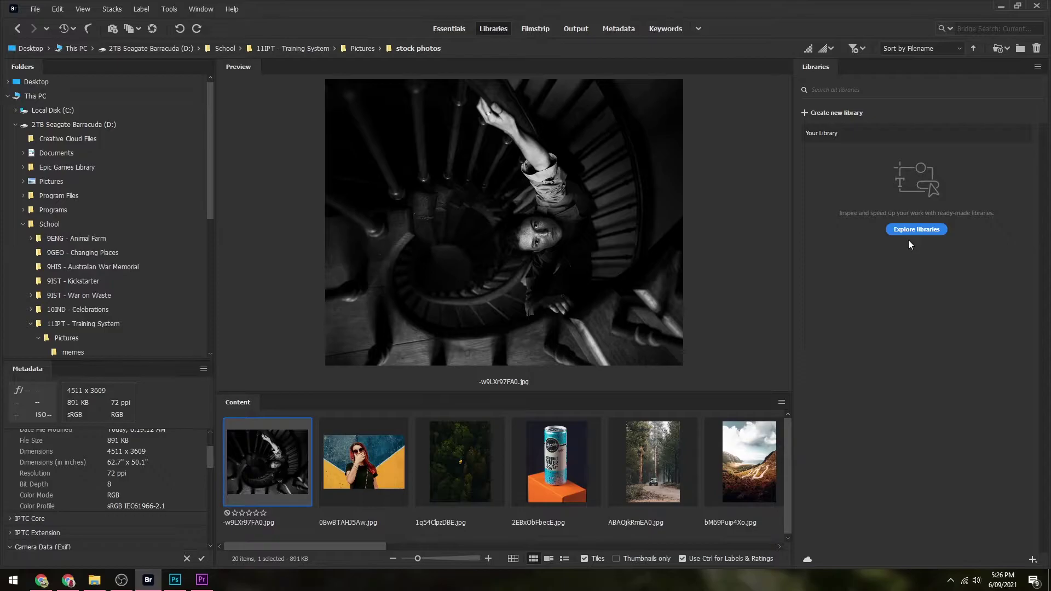
left_click(536, 28)
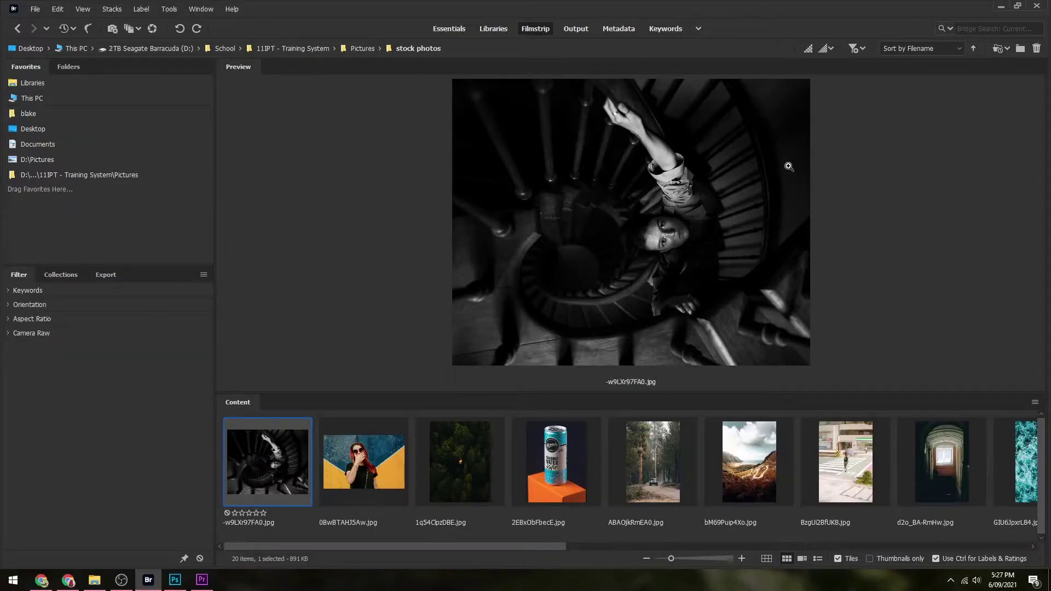
left_click(573, 27)
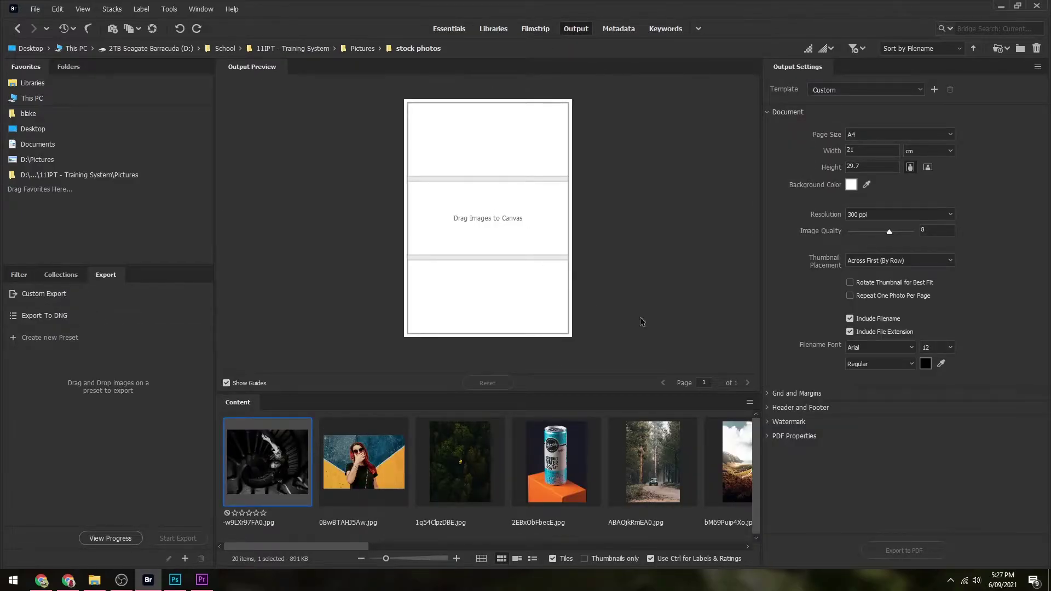
left_click(638, 29)
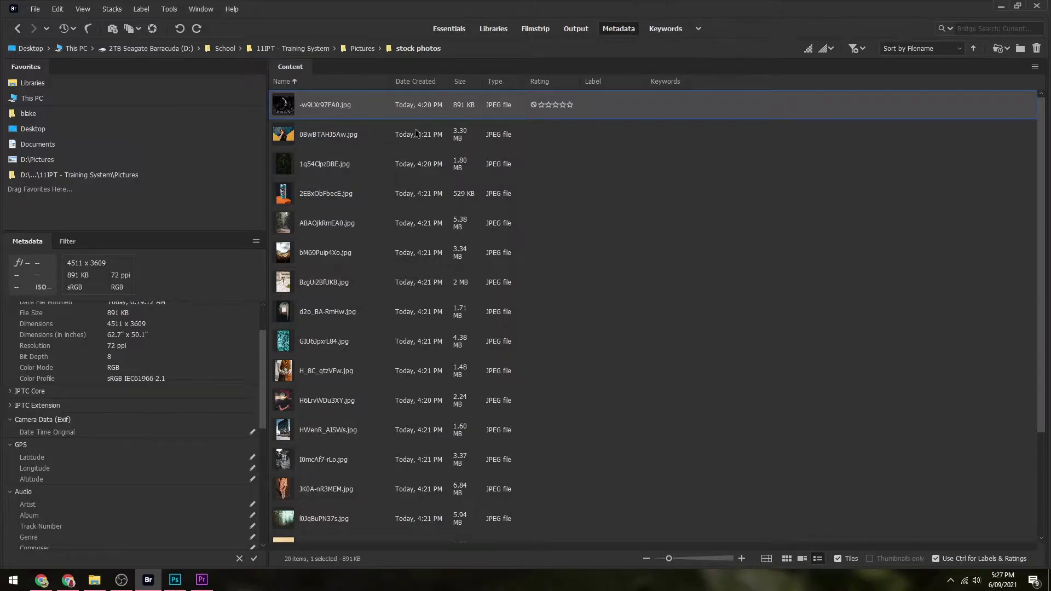
left_click(654, 28)
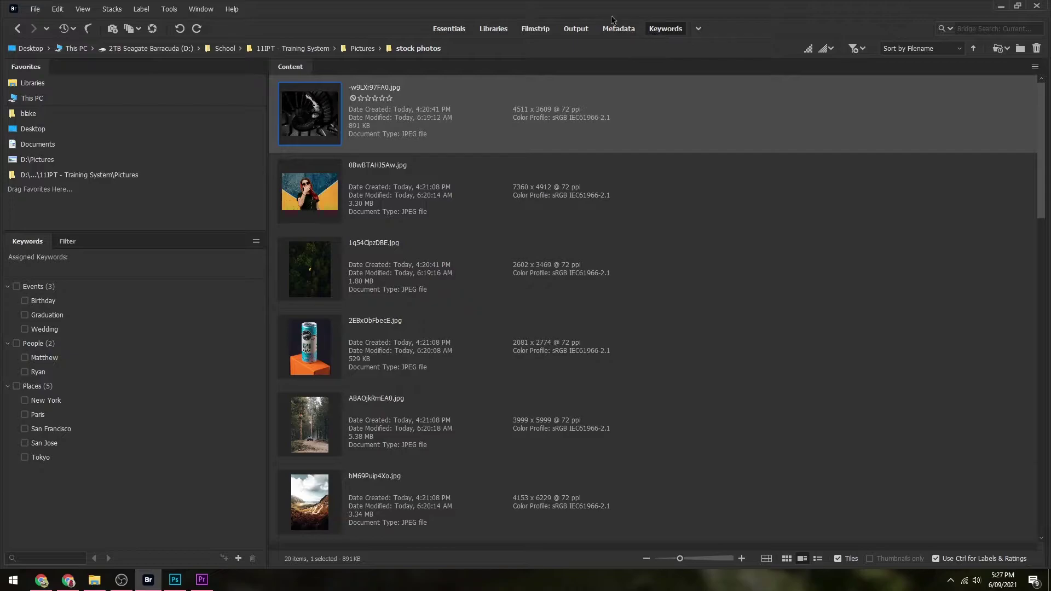
left_click(448, 29)
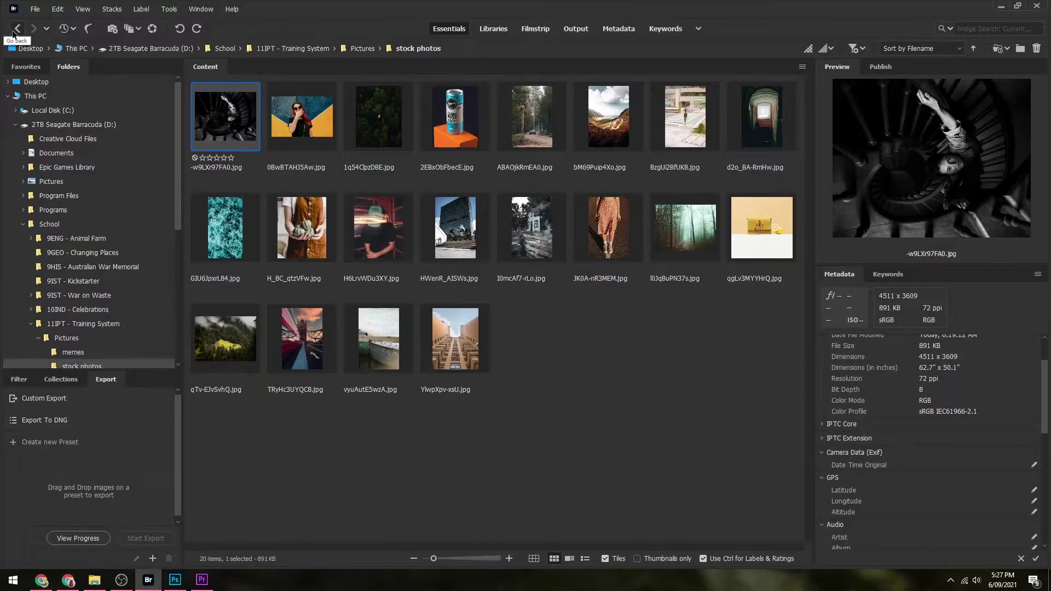
left_click(46, 29)
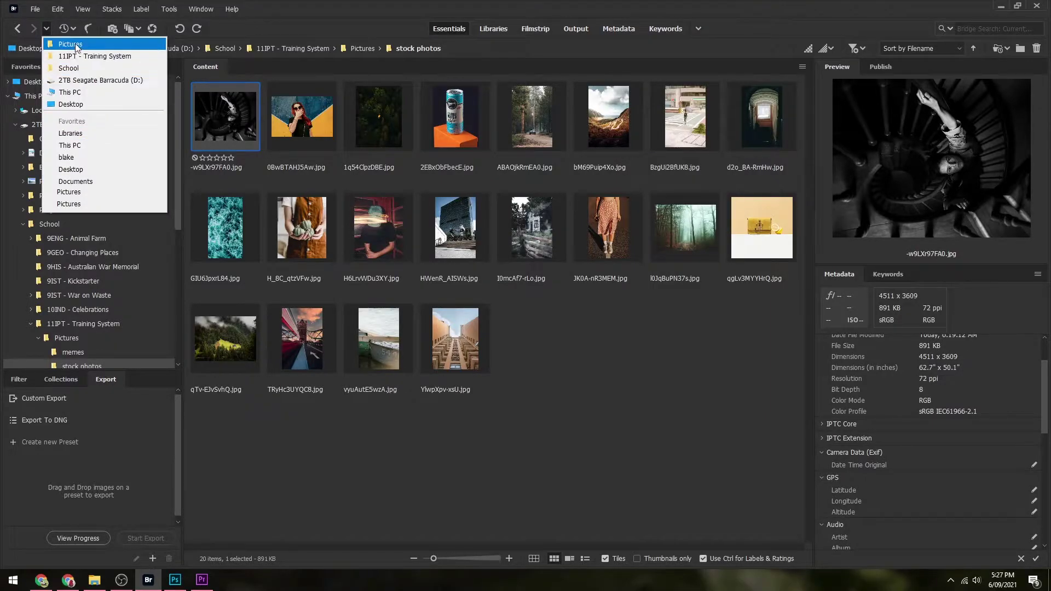
left_click(68, 25)
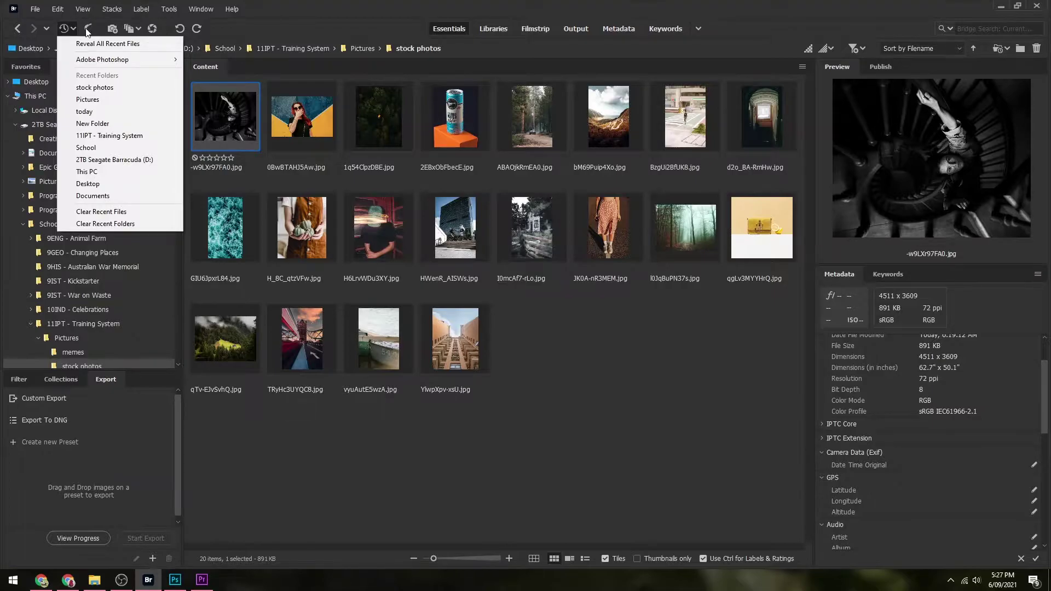
left_click(283, 27)
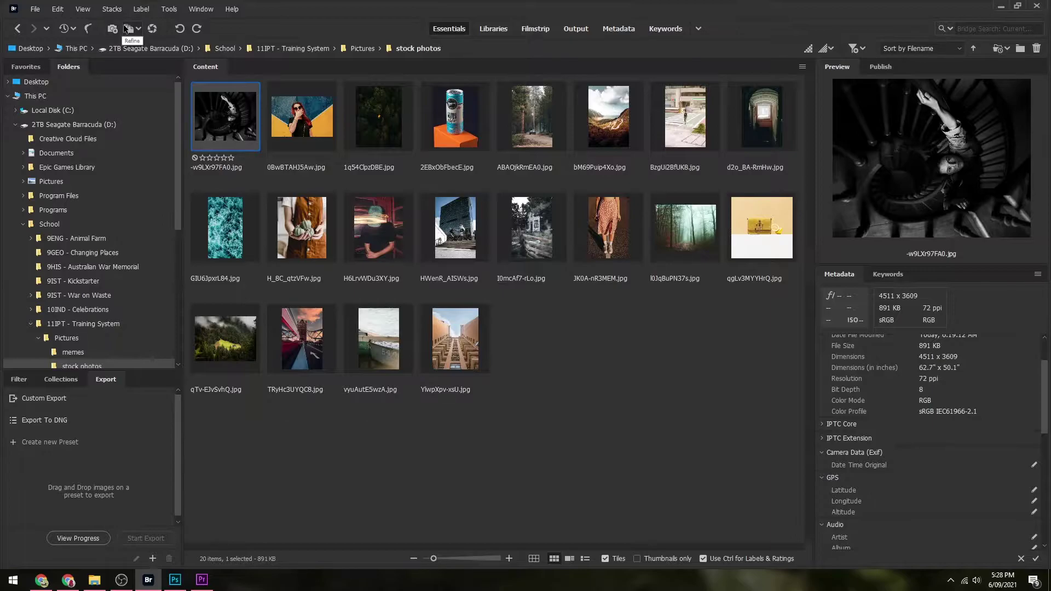
left_click(139, 29)
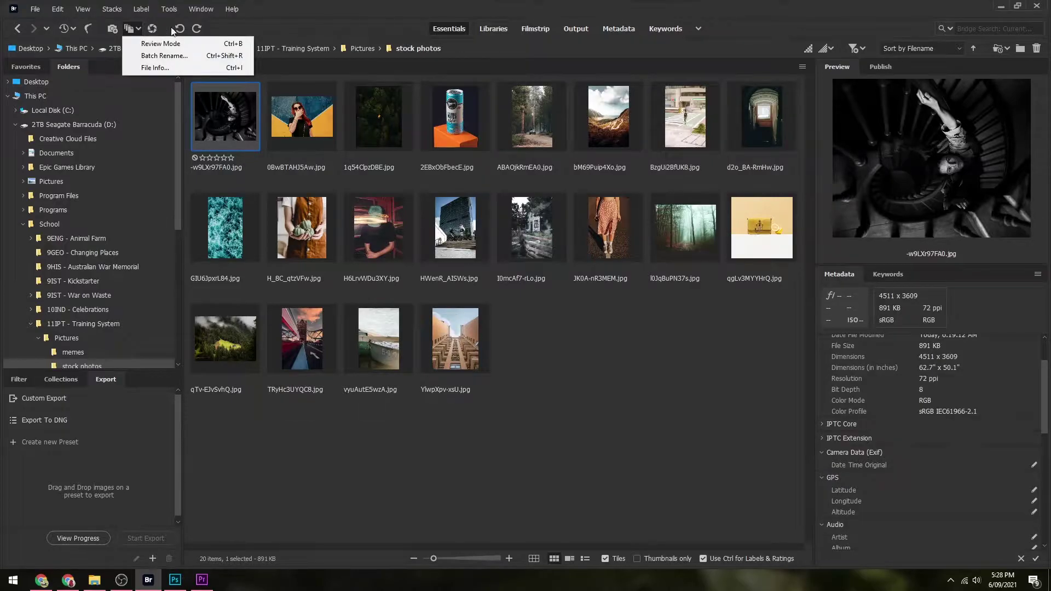
left_click(153, 28)
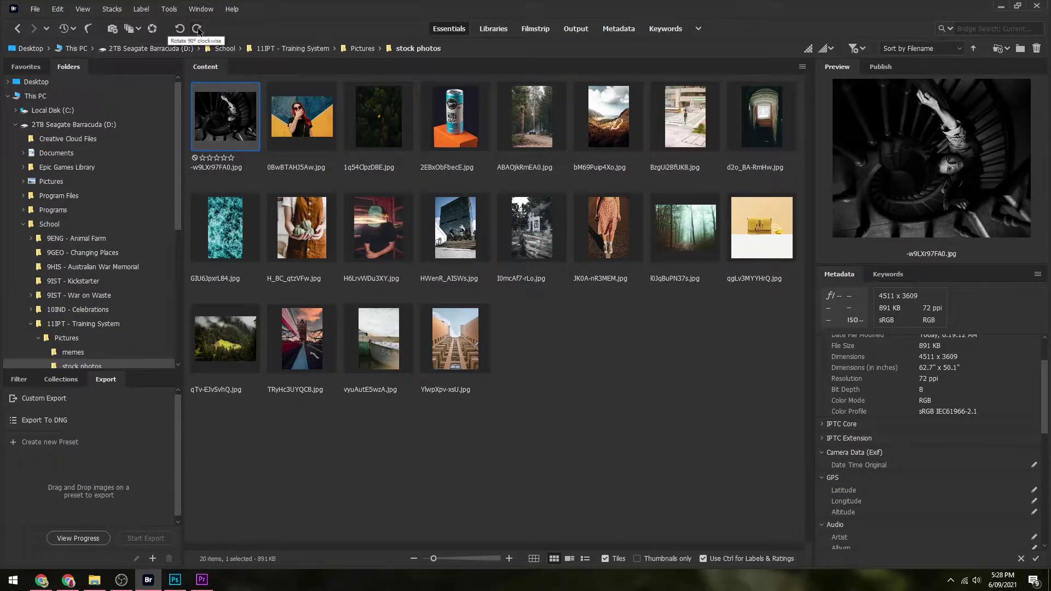
Step: Rotate -w9LXr97FA0.jpg 90° counterclockwise and back 90° clockwise
left_click(180, 28)
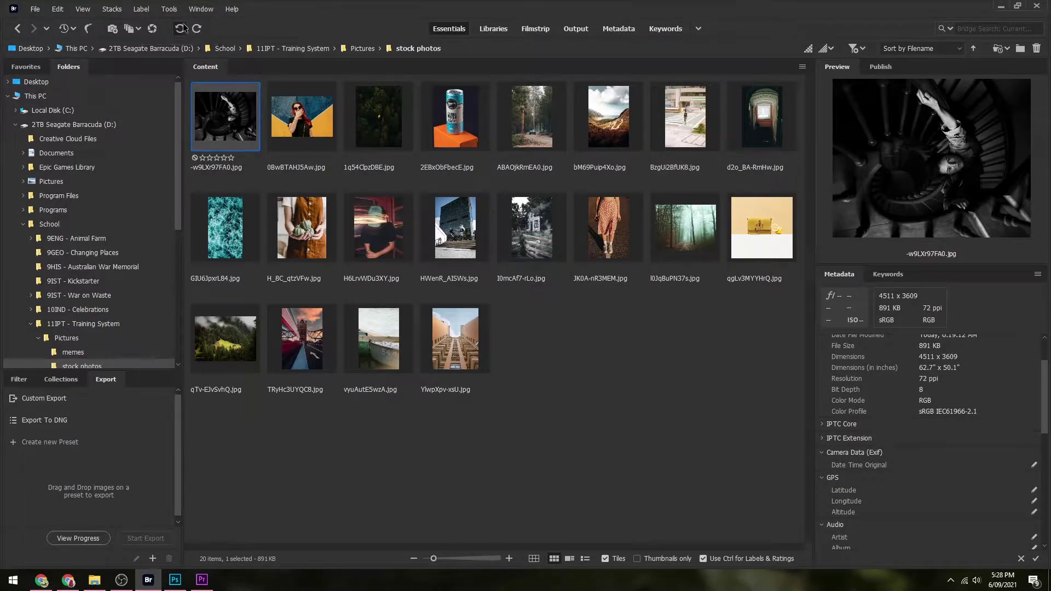
left_click(197, 27)
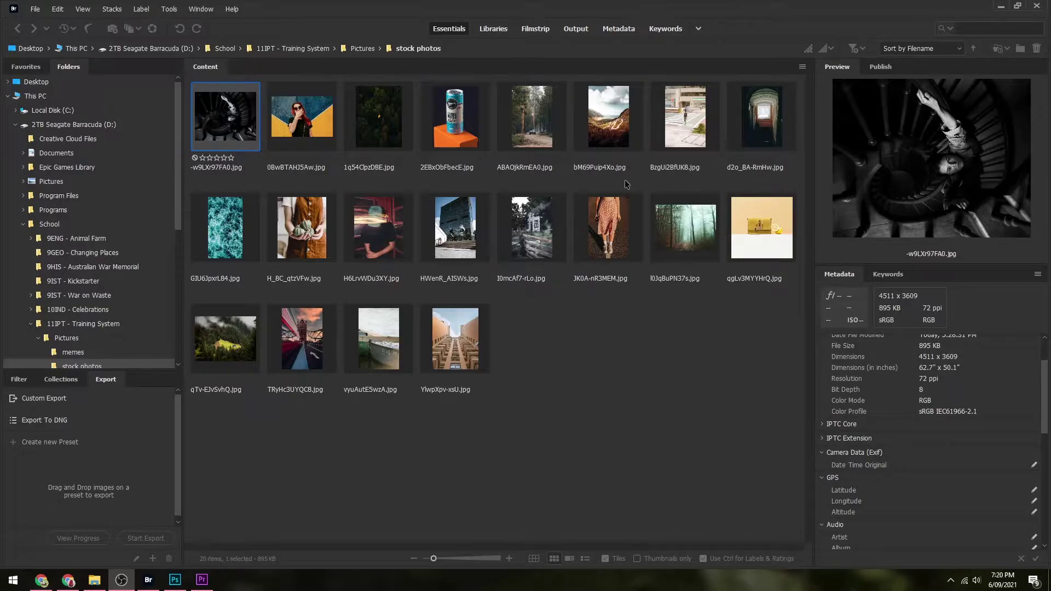
Step: Preview the forest road, I0mcAf7-rLo.jpg and JK0A-nR3MEM.jpg photos and show the available publishing destinations
left_click(530, 138)
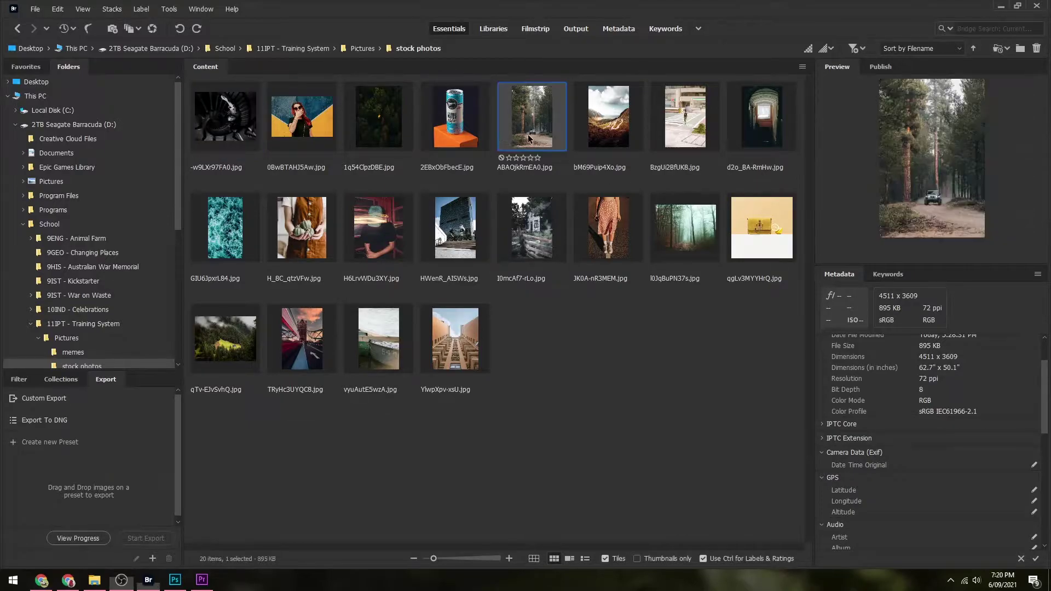
left_click(534, 206)
left_click(626, 215)
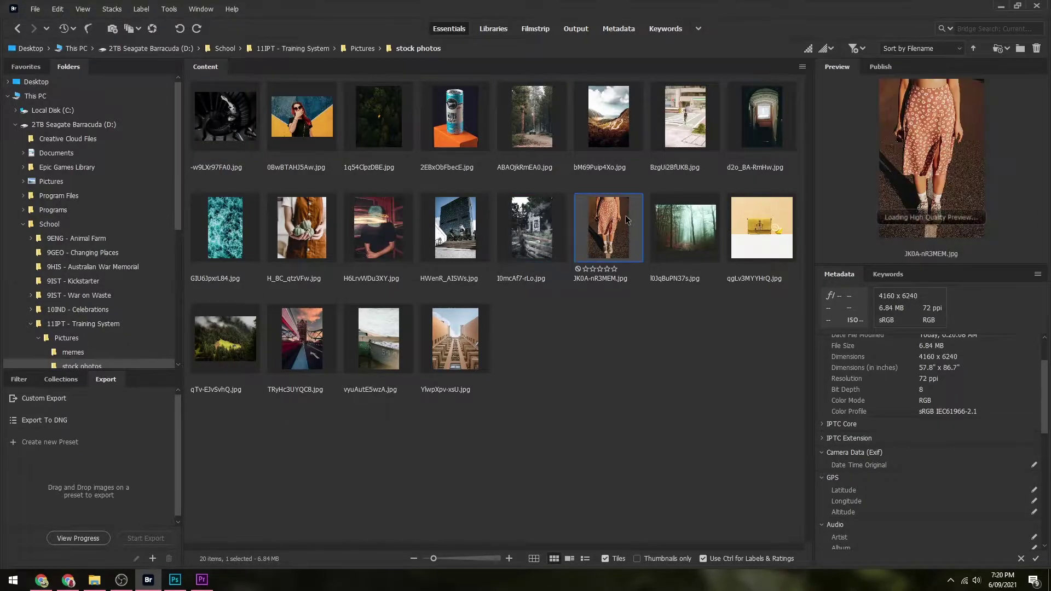
left_click(870, 67)
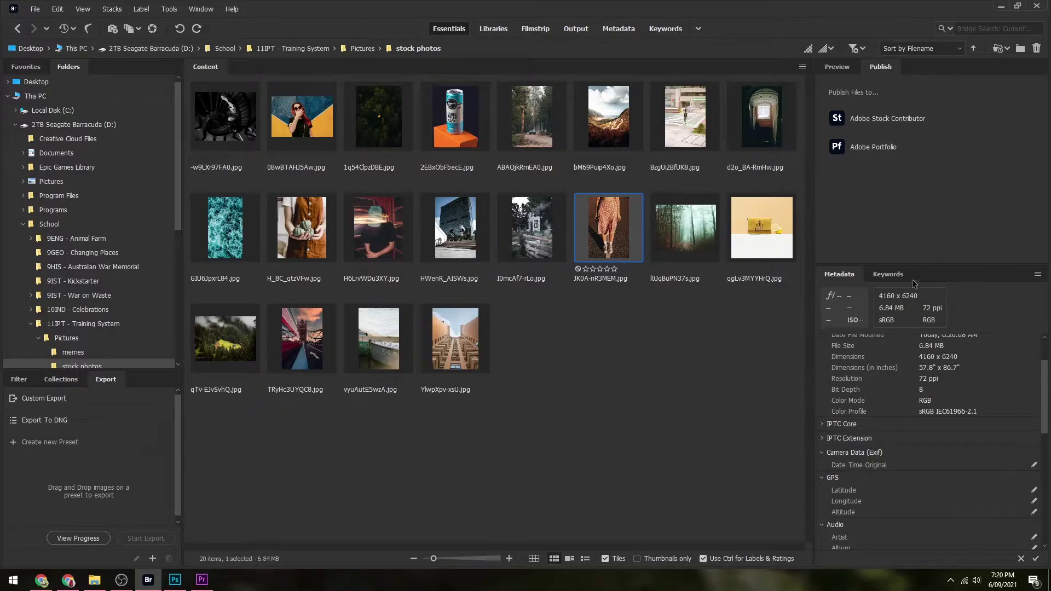
Step: Review the metadata of JK0A-nR3MEM.jpg from file properties onward and show the available keywords
scroll(1023, 370, "up", 2)
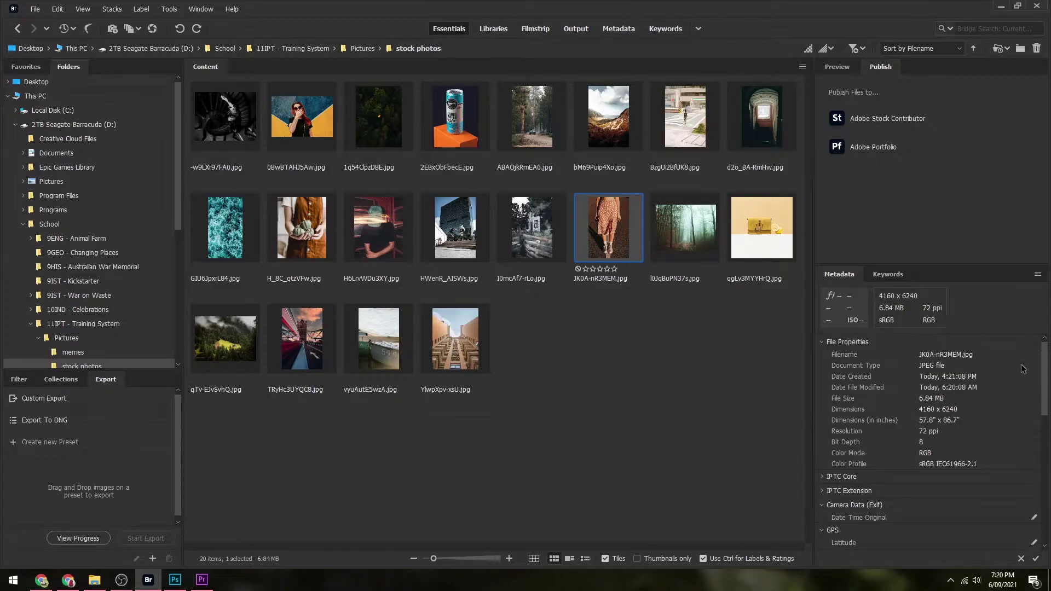
scroll(885, 422, "down", 3)
scroll(885, 421, "up", 3)
left_click(898, 280)
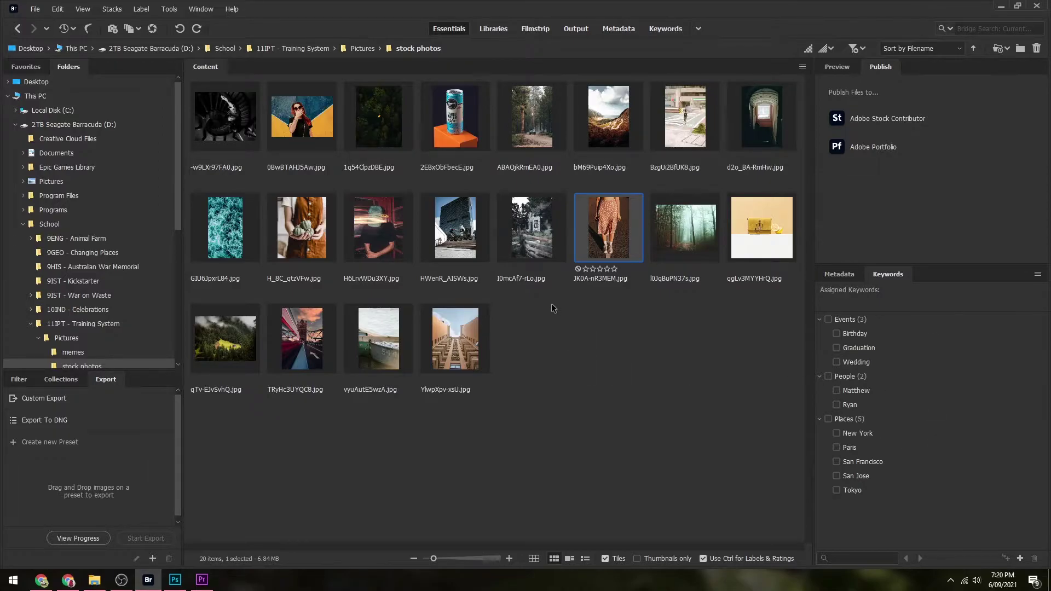
Step: Open 1q54ClpzDBE.jpg in Photoshop to view it, and close Photoshop to return to Adobe Bridge
left_click(386, 121)
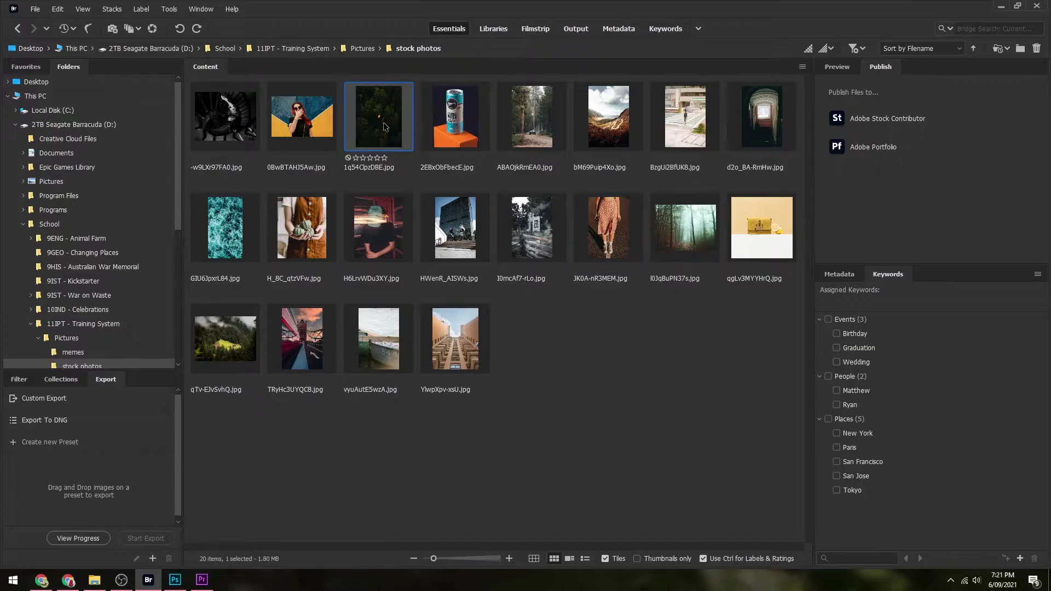
double_click(383, 123)
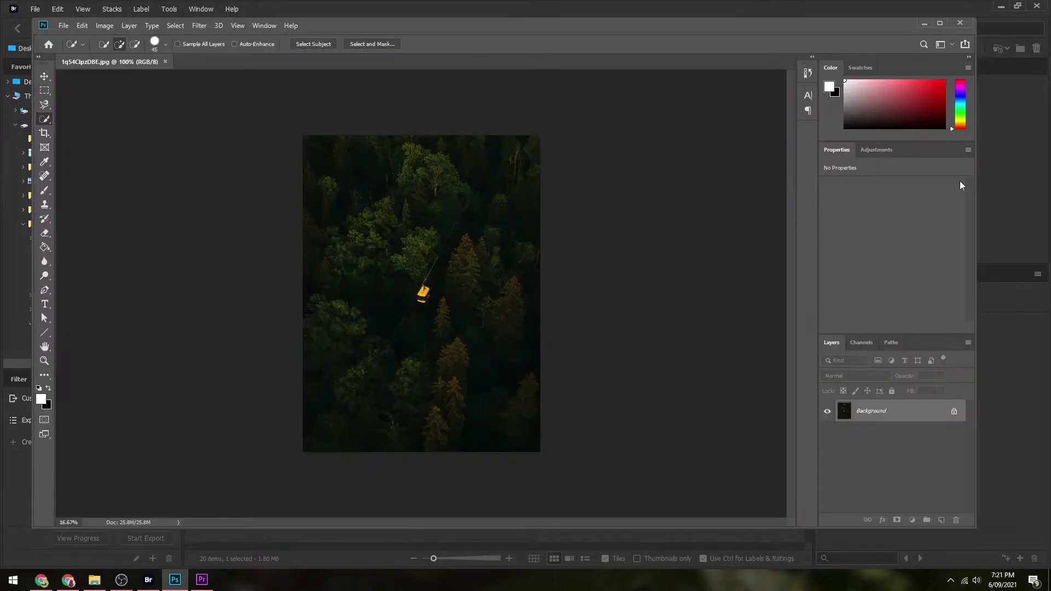
left_click(959, 24)
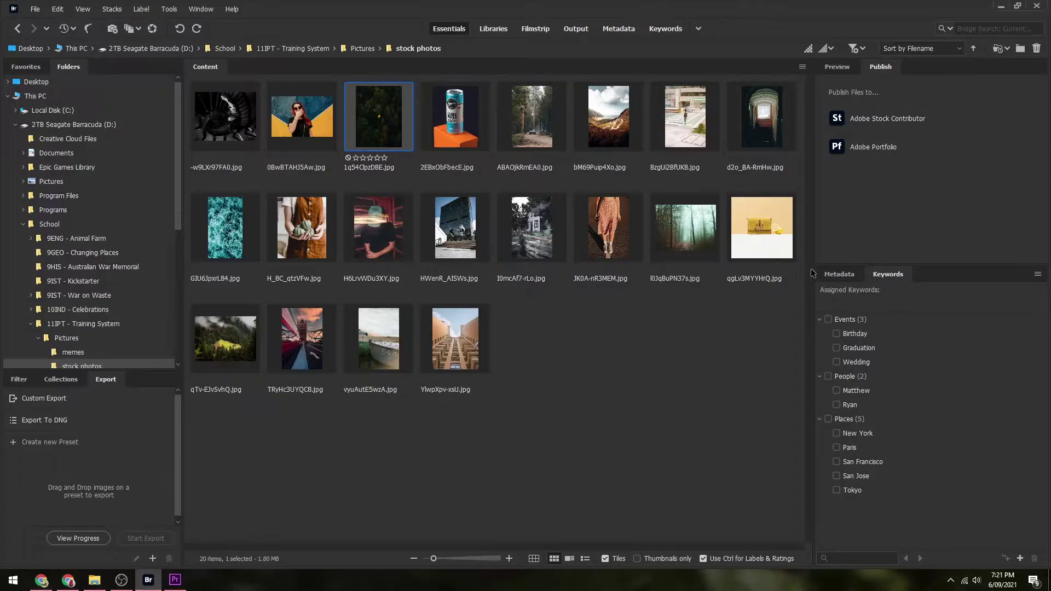
Step: Preview 1q54ClpzDBE.jpg and qTv-EJvSvhQ.jpg, and show the collections and the available filter criteria
left_click(837, 68)
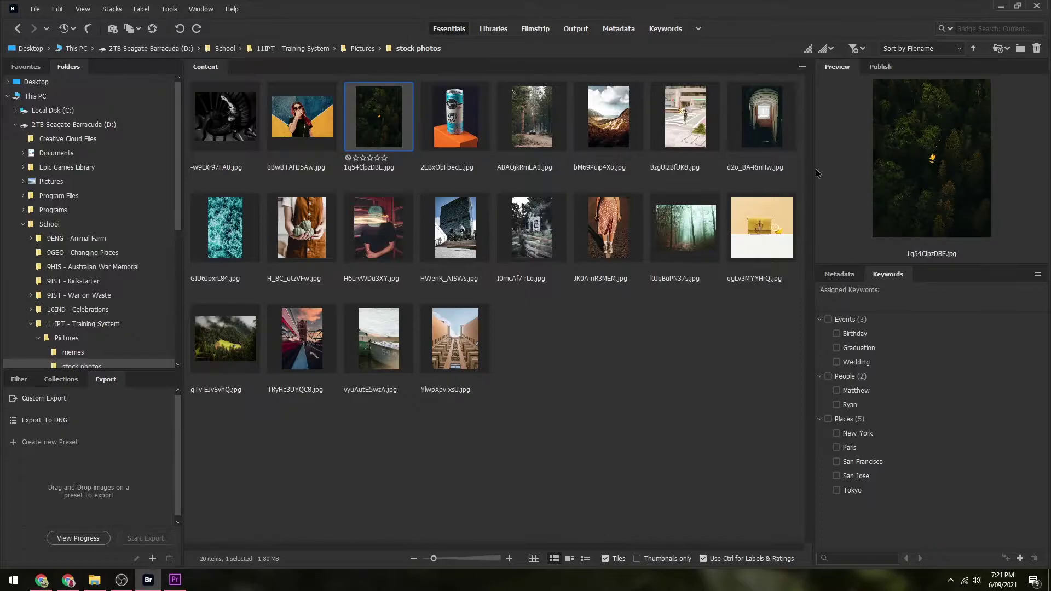
left_click(235, 354)
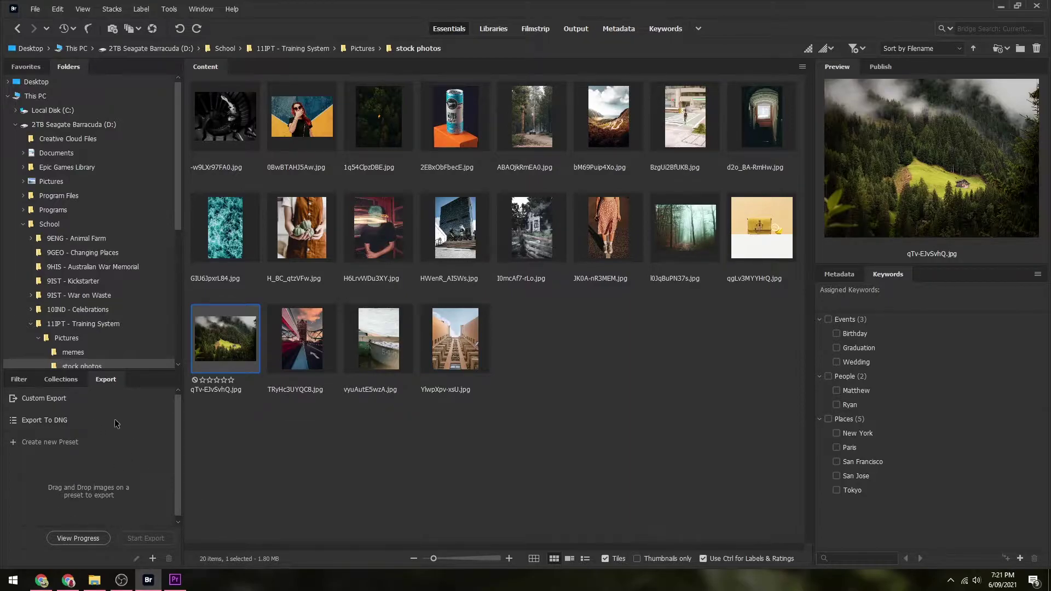
left_click(62, 379)
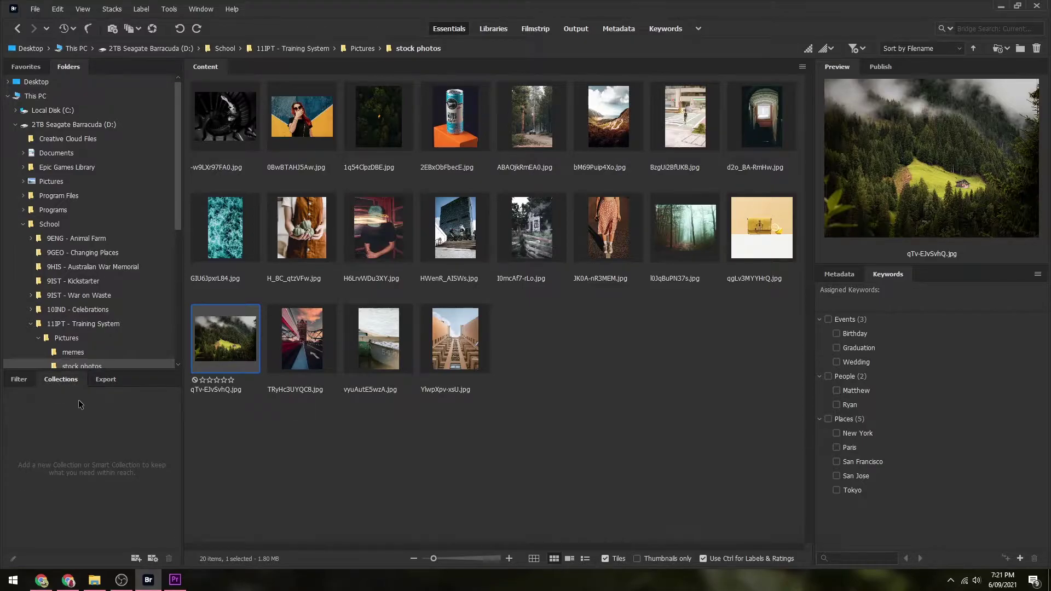
left_click(22, 380)
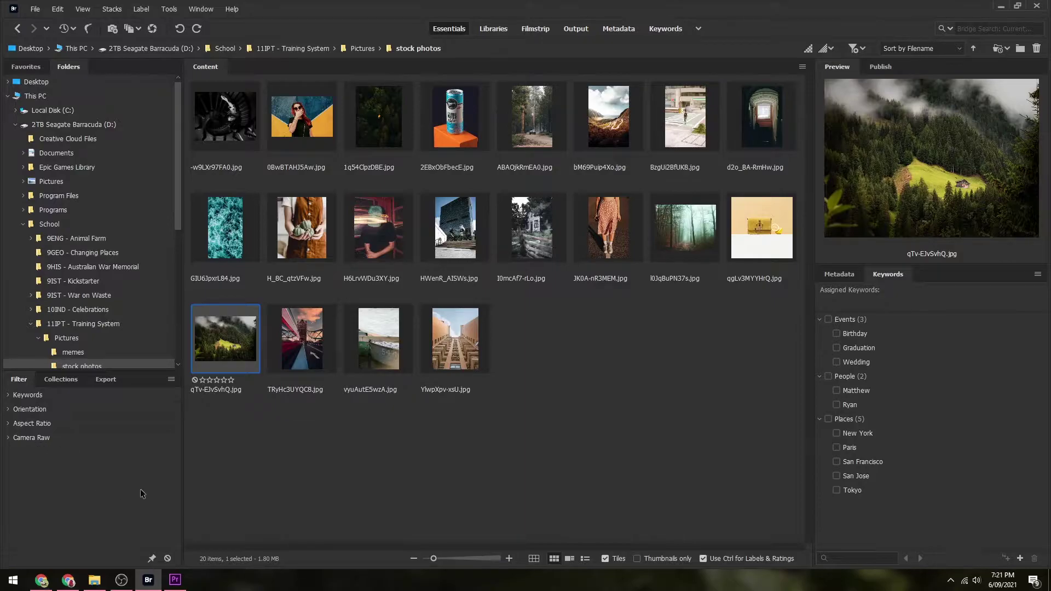
left_click(121, 580)
Step: Deselect the photo, and display the stock photos as slightly larger thumbnails in a locked grid
left_click(566, 403)
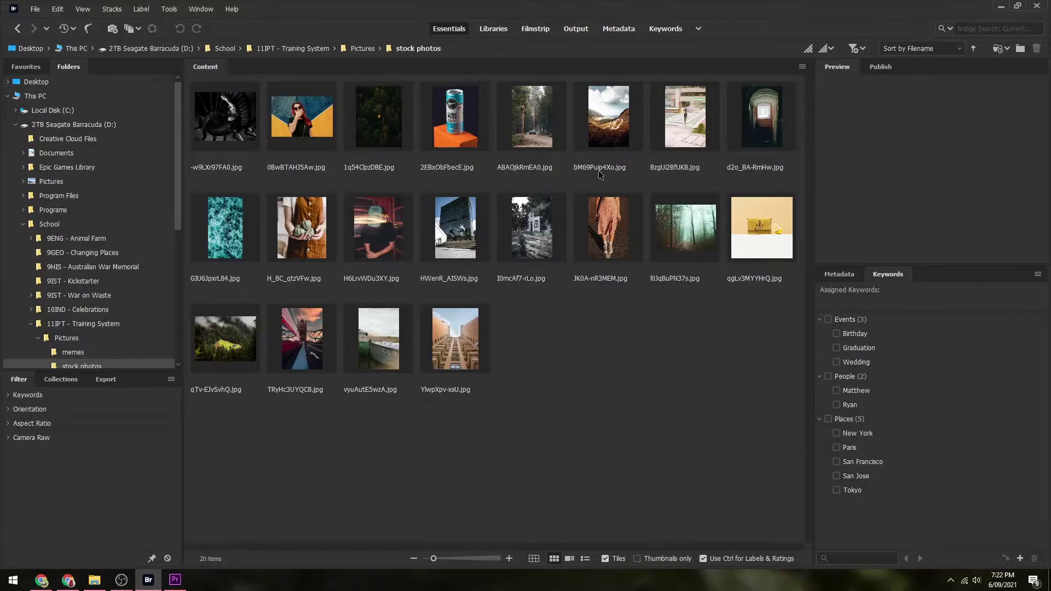
mouse_move(433, 559)
left_mouse_down()
mouse_move(452, 559)
mouse_move(437, 559)
left_mouse_up()
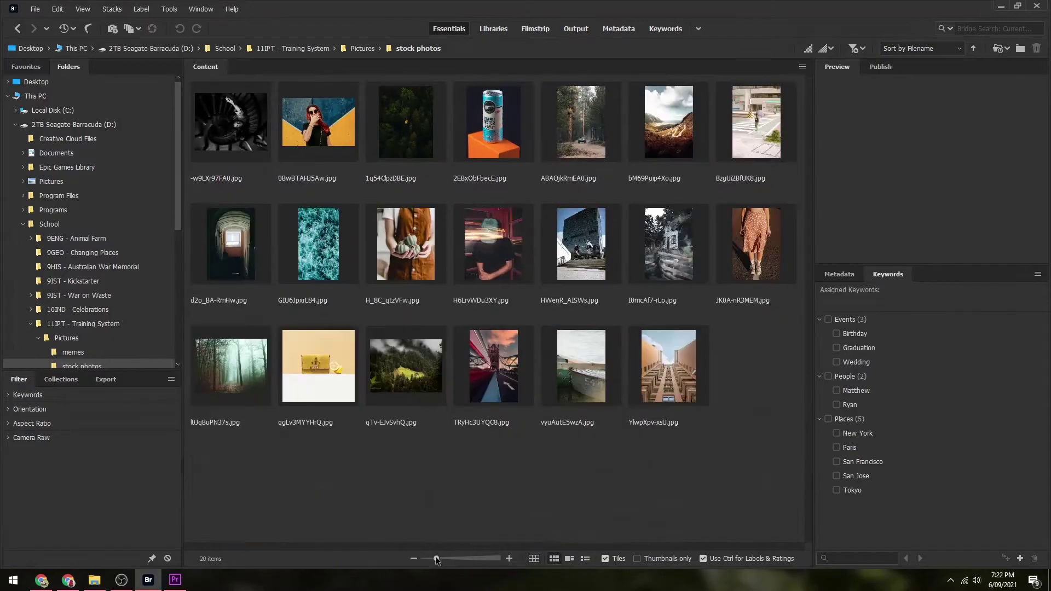
left_click(533, 558)
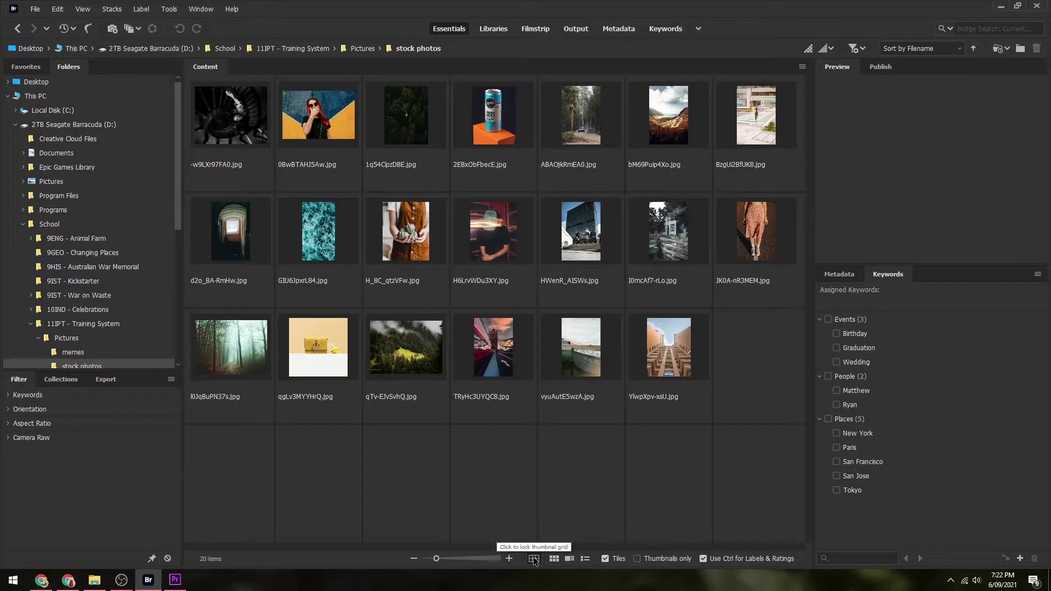
Step: Compare the details, list and thumbnails-only displays of the photos and return to the locked thumbnail grid with file names
left_click(570, 559)
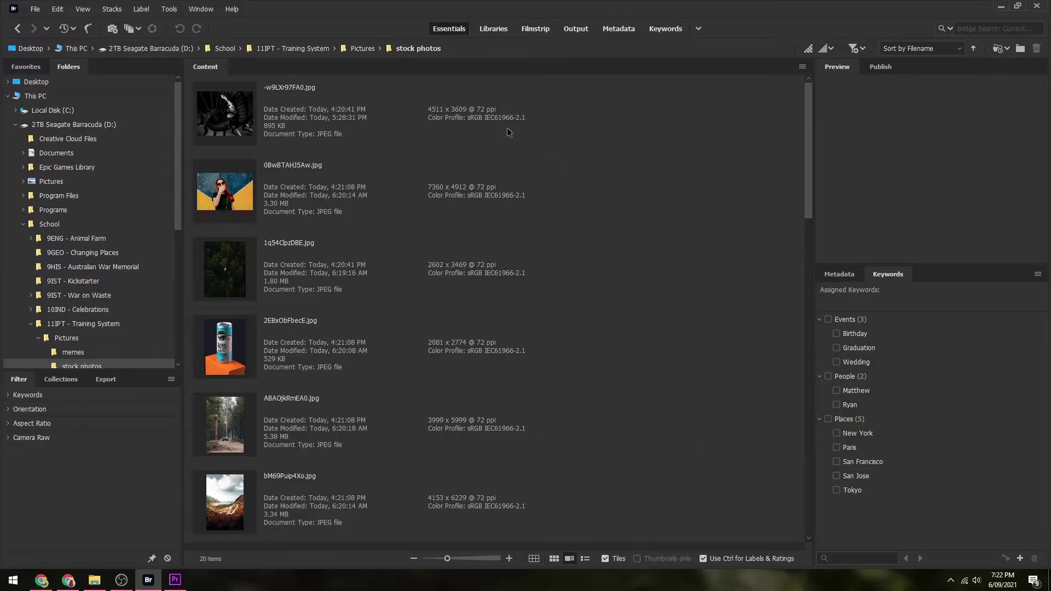
left_click(585, 555)
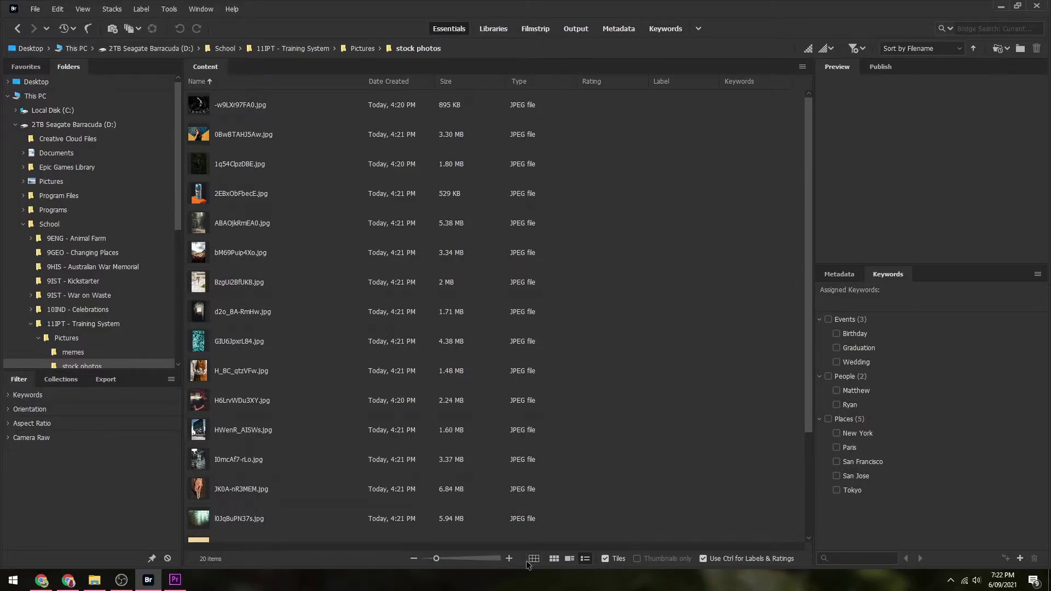
left_click(532, 559)
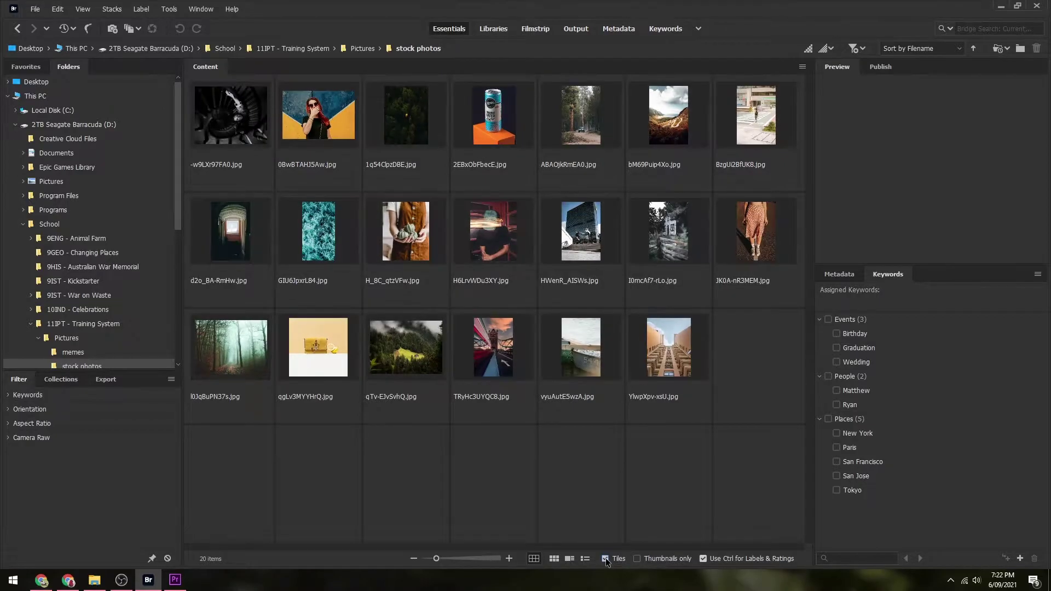
left_click(637, 559)
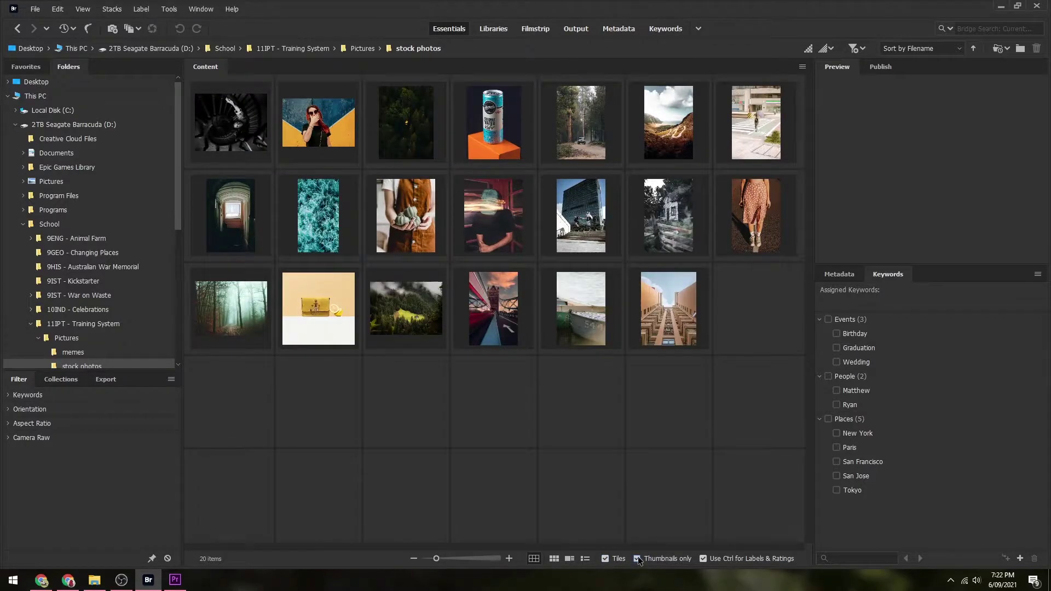
left_click(638, 559)
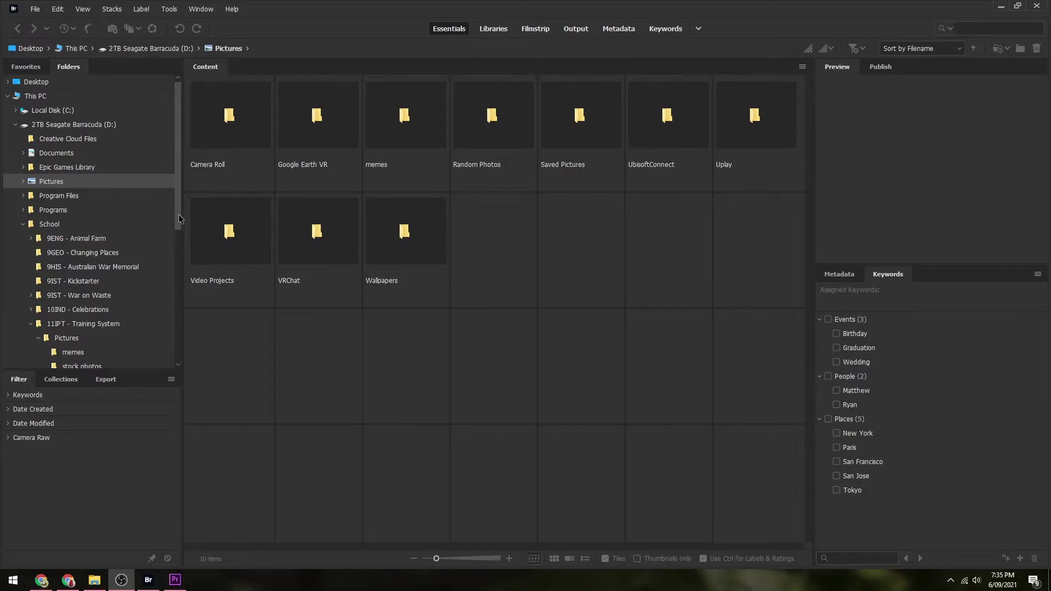
Step: Switch to File Explorer, copy the folder path D:\School\11IPT - Training System\Pictures, and minimize the window
left_click_drag(177, 219, 184, 358)
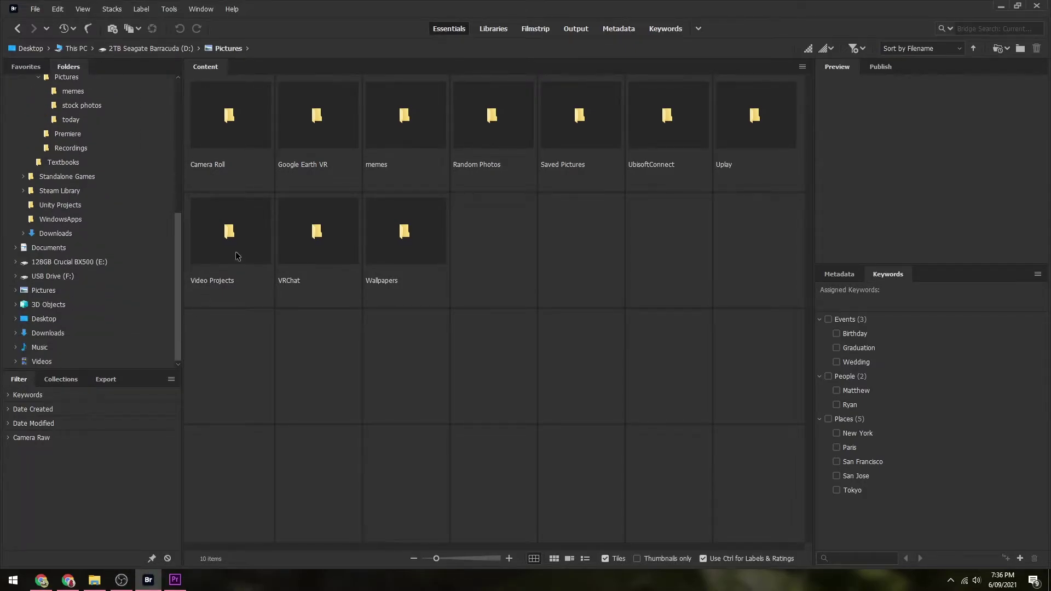
left_click(98, 583)
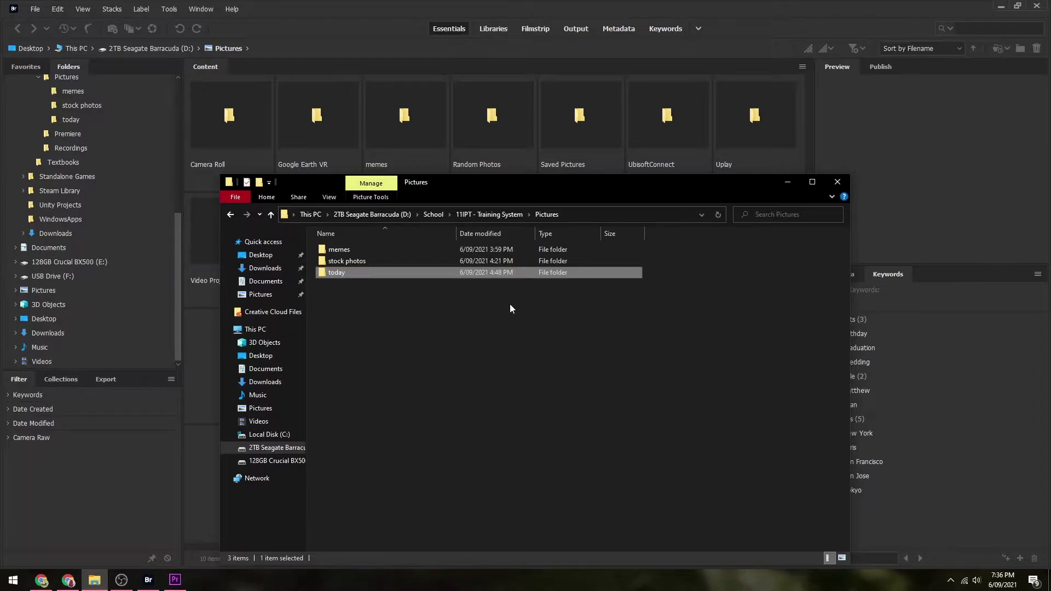
left_click(570, 215)
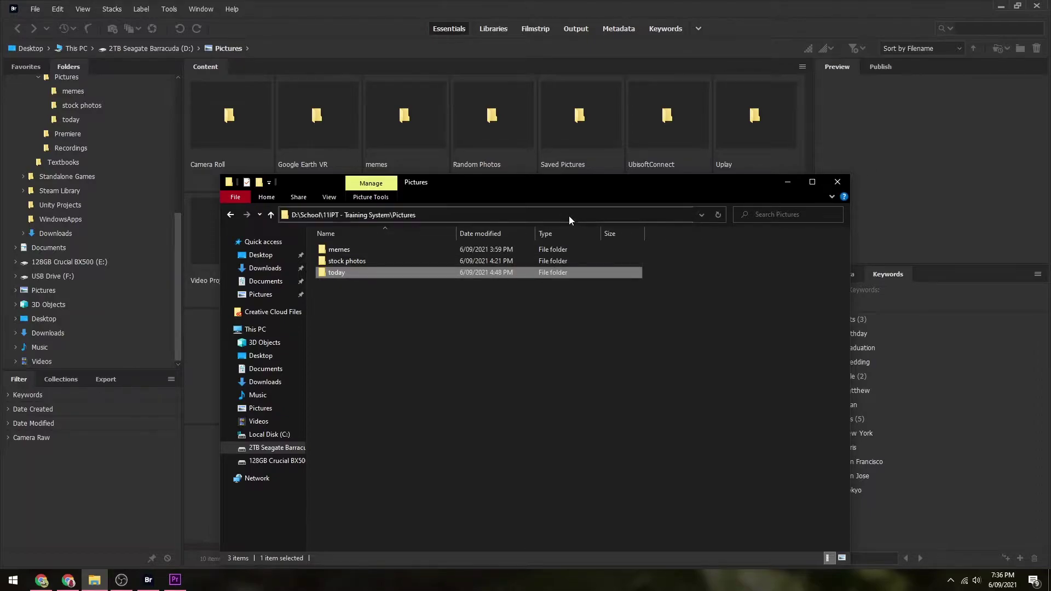
right_click(408, 215)
left_click(439, 252)
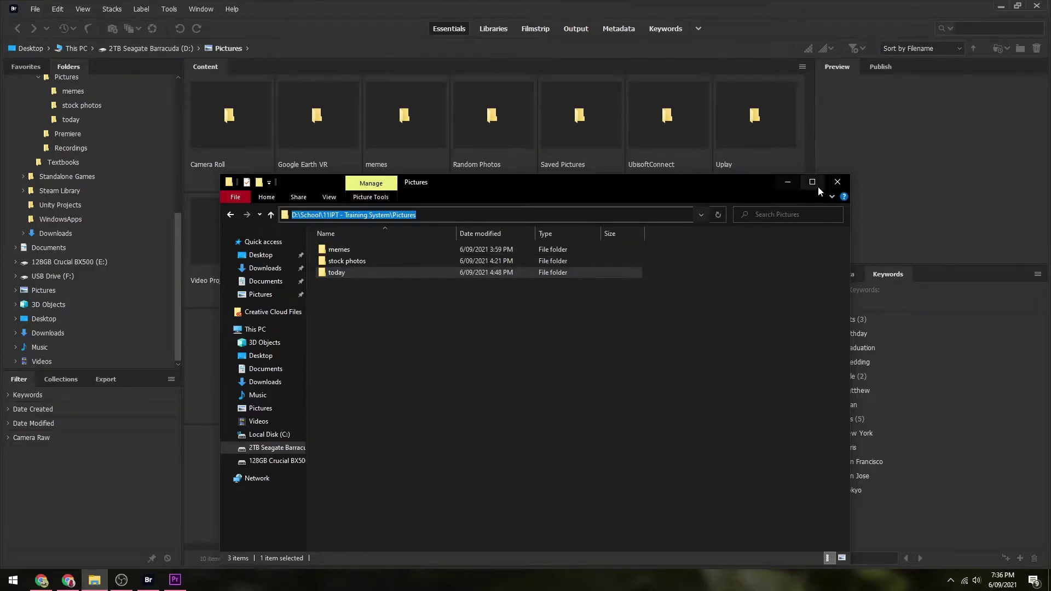
left_click(788, 184)
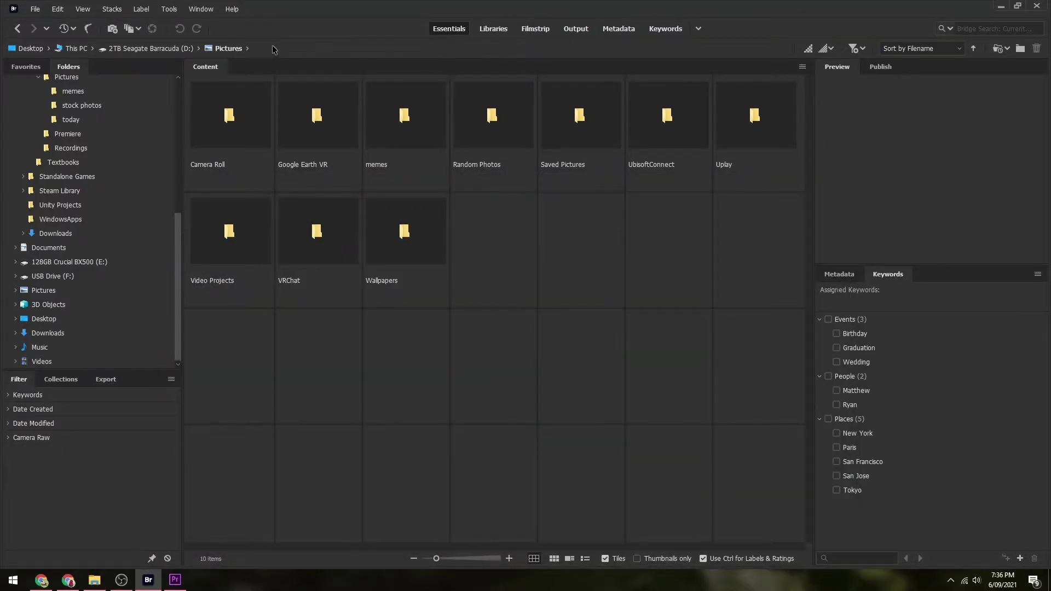
Step: Go to the 11IPT - Training System Pictures folder in Adobe Bridge by pasting the copied path
left_click(273, 49)
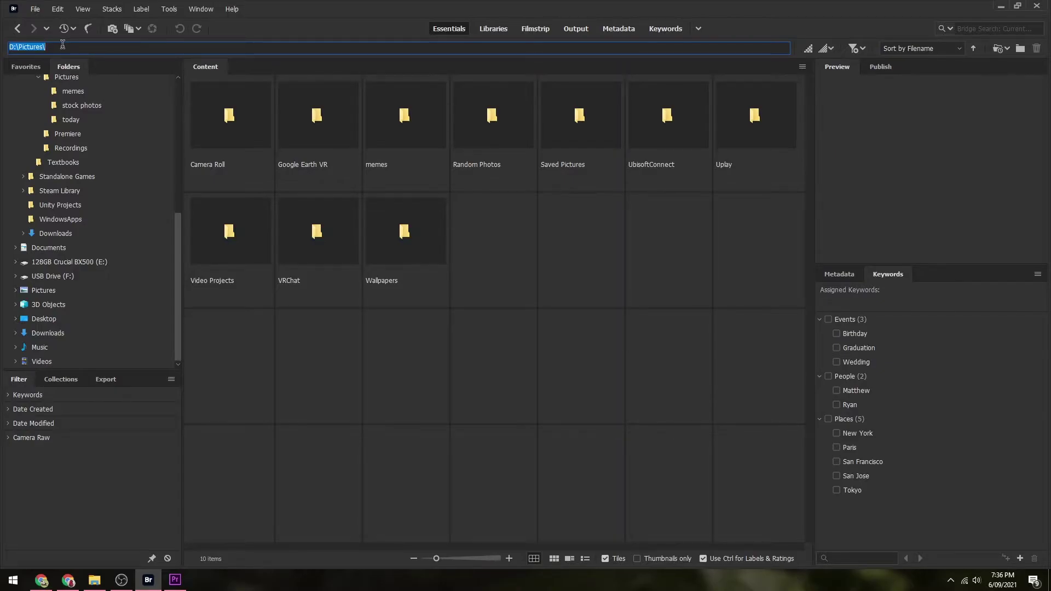
key("ctrl+v")
key("Return")
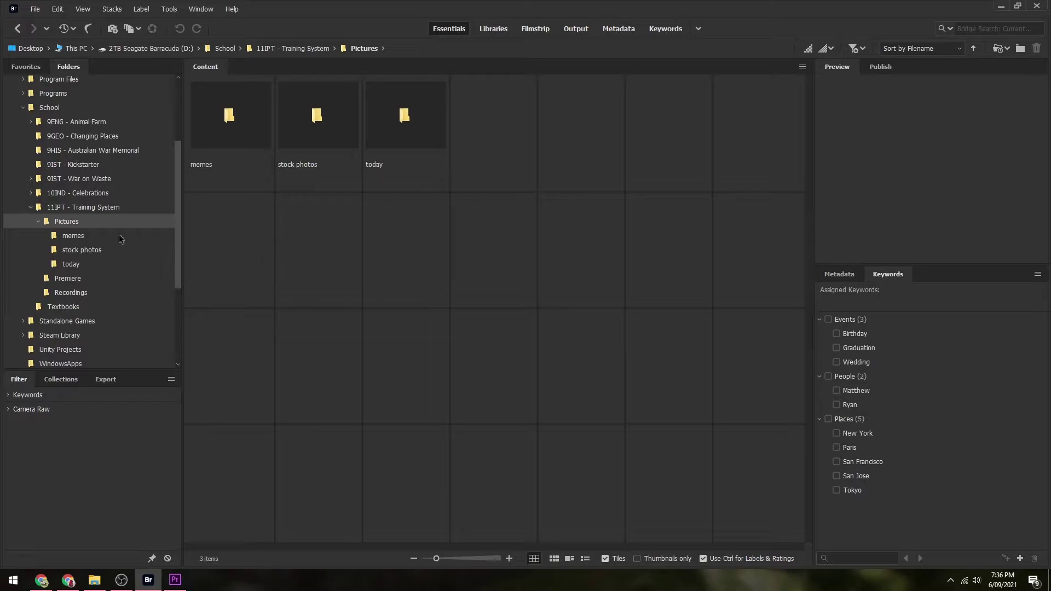
Step: Add the 11IPT - Training System Pictures folder to the favorites and show the favorites list
right_click(84, 224)
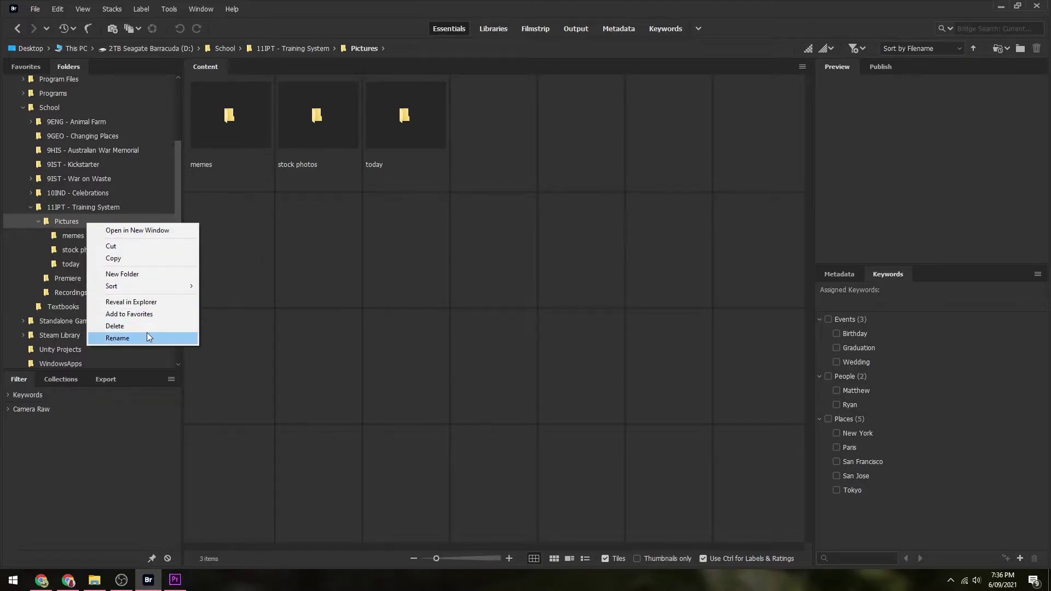
left_click(145, 314)
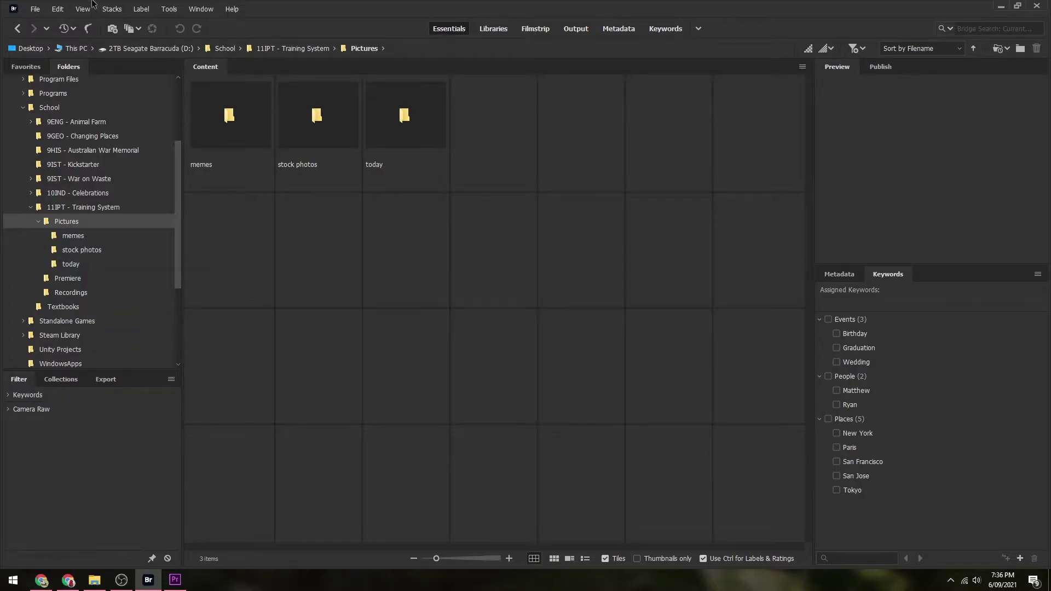
left_click(26, 67)
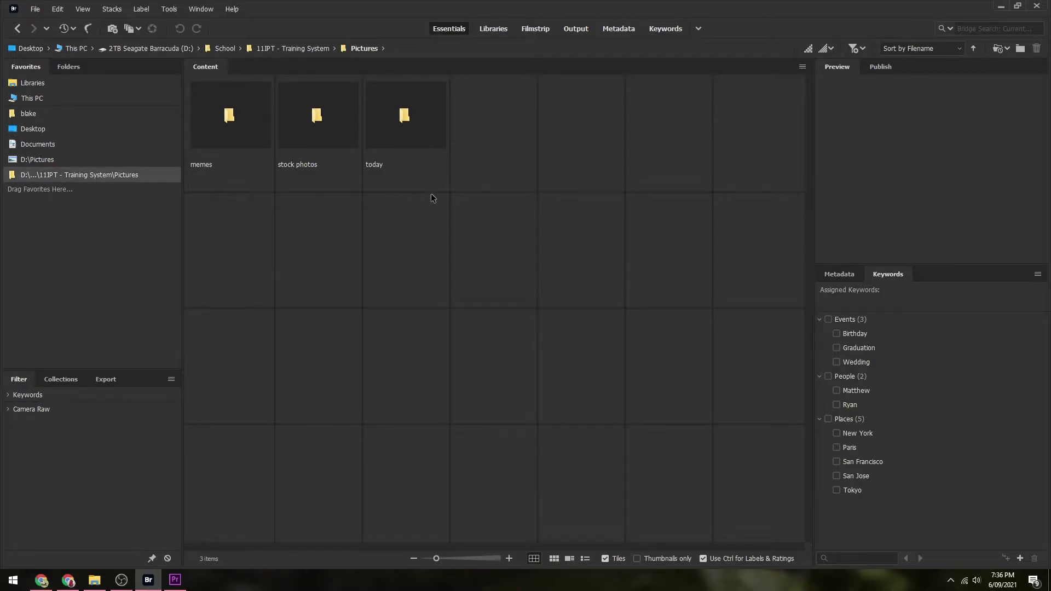
key("alt+Tab")
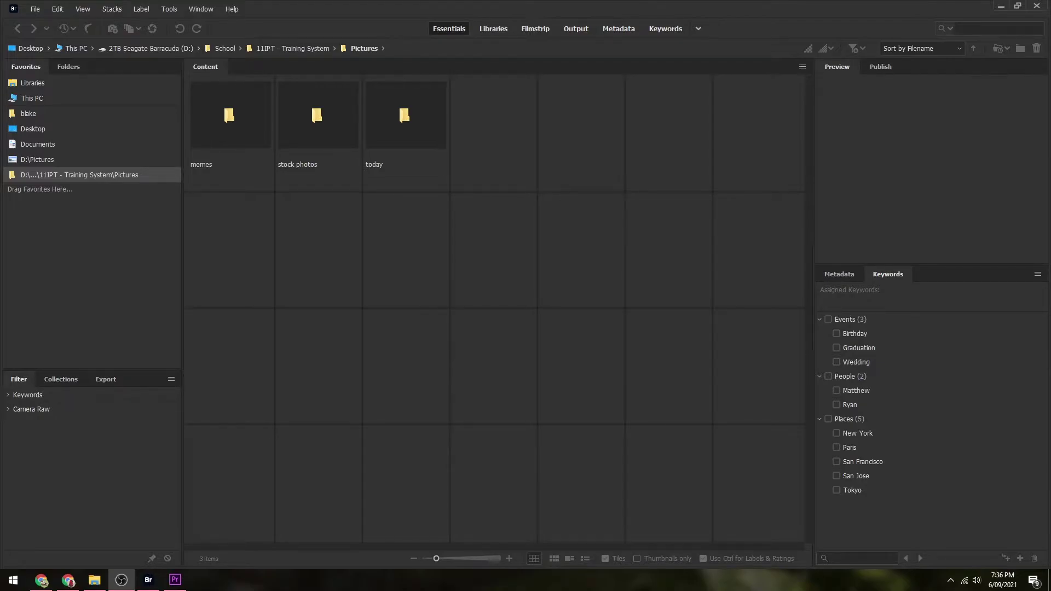
Step: Open the memes folder, go back and forward in the navigation history, and return to the parent Pictures folder
double_click(244, 155)
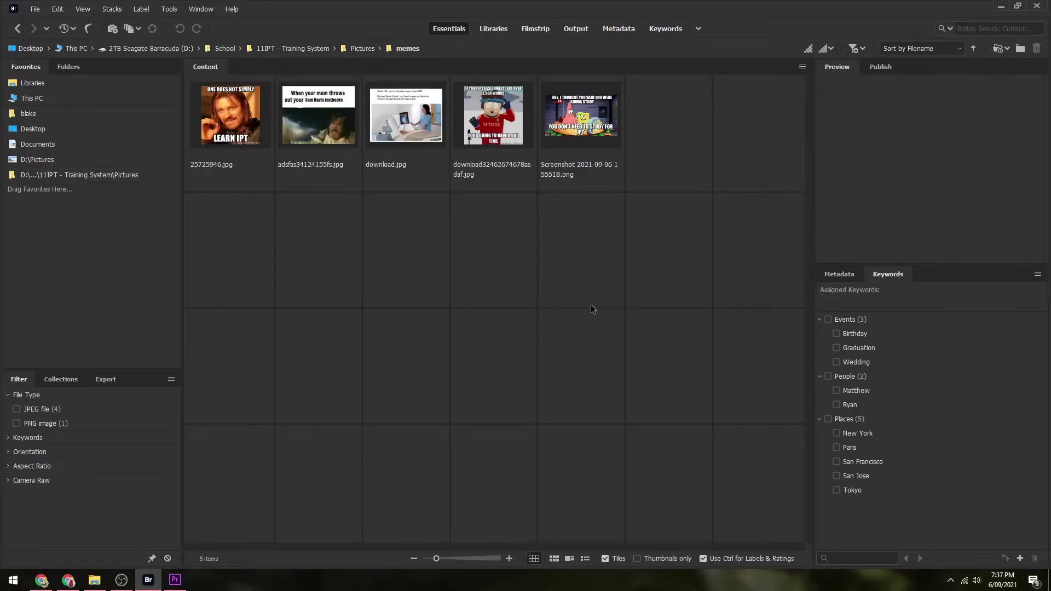
left_click(20, 29)
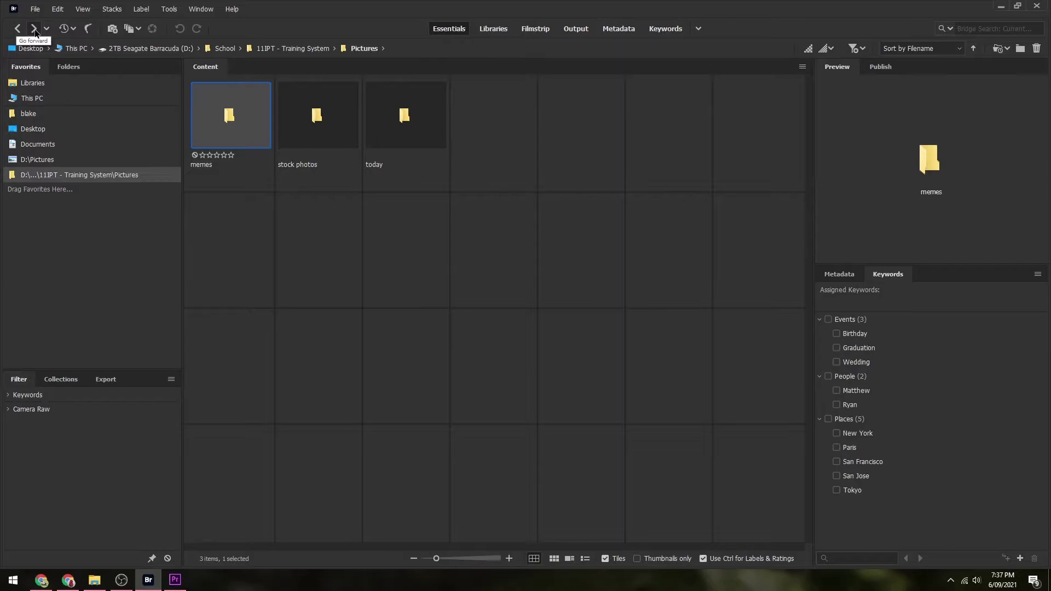
left_click(35, 30)
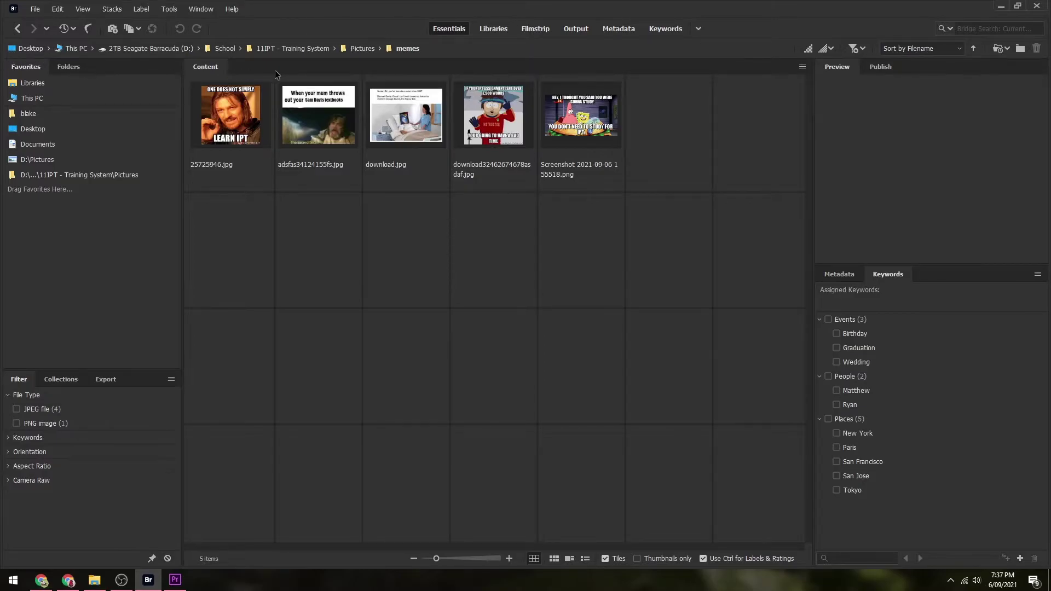
left_click(363, 49)
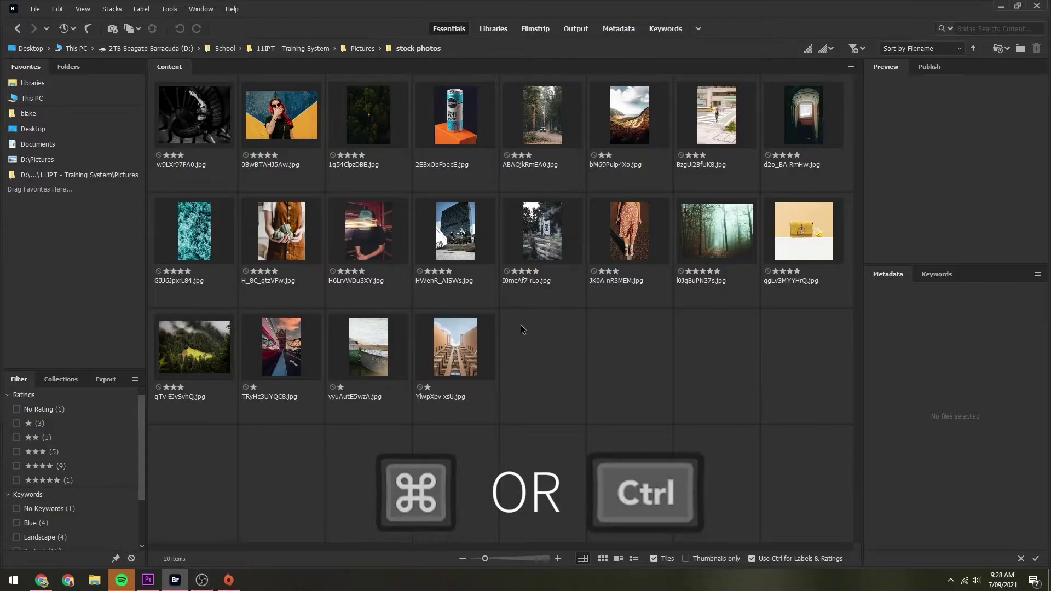
Step: Select YlwpXpv-xsU.jpg, TRyHc3UYQC8.jpg, H6LrvWDu3XY.jpg, ABAOjkRmEA0.jpg and JK0A-nR3MEM.jpg together in the stock photos folder
left_click(463, 332)
left_click(266, 344, "ctrl")
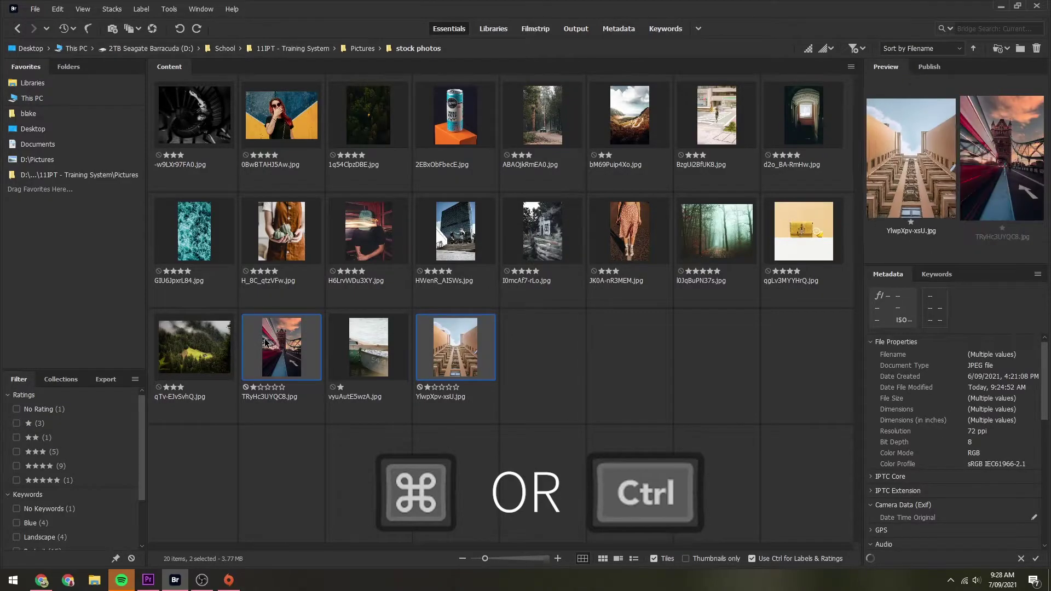
left_click(352, 231, "ctrl")
left_click(575, 99, "ctrl")
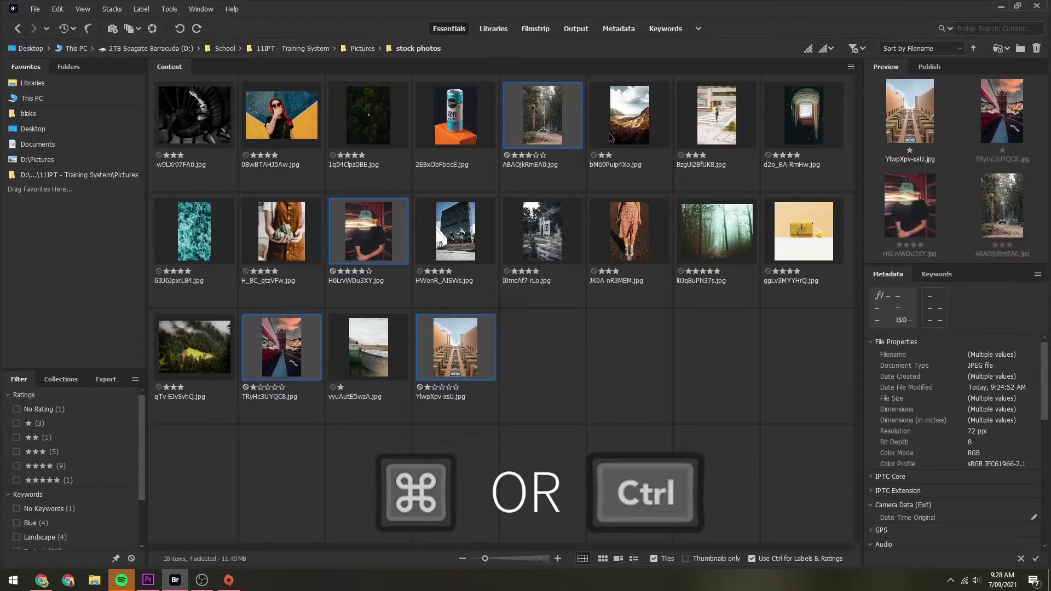
left_click(642, 215, "ctrl")
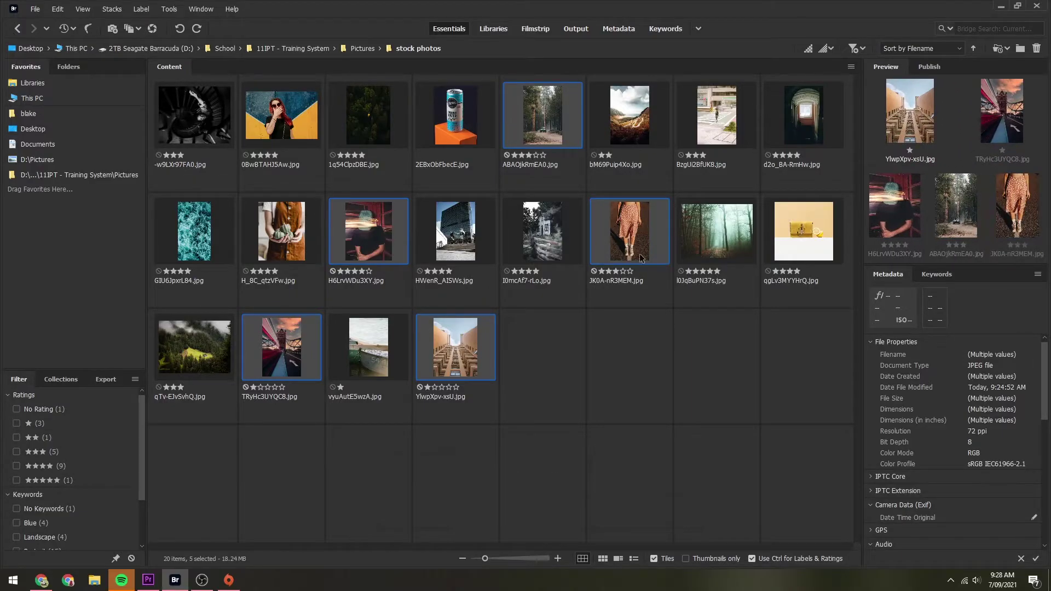
Step: Clear the current selection and select the continuous range of photos from -w9LXr97FA0.jpg through the misty forest image l0JqBuPN37s.jpg
left_click(634, 459)
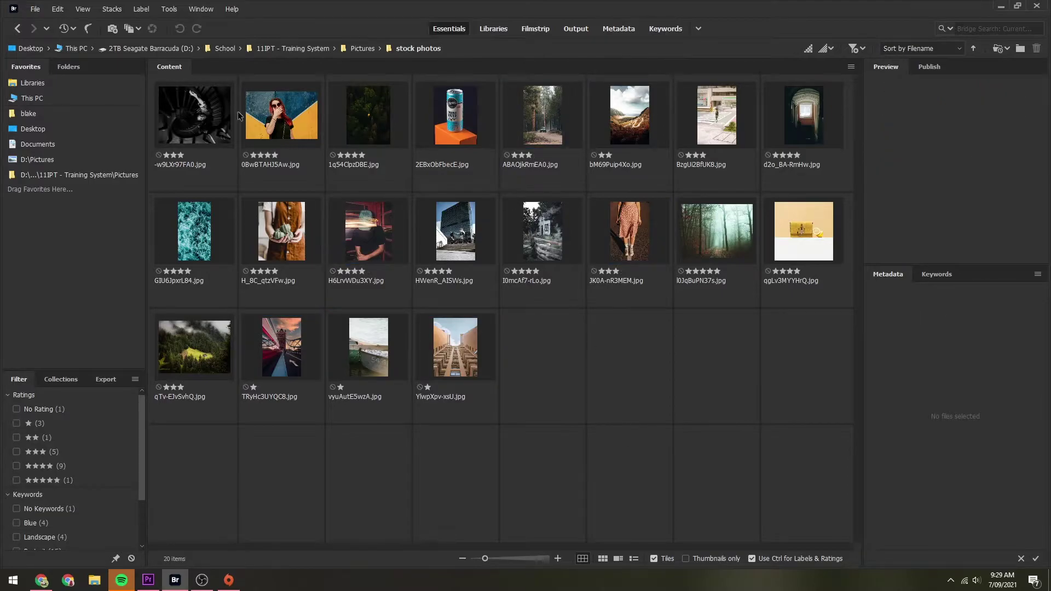
left_click(203, 116)
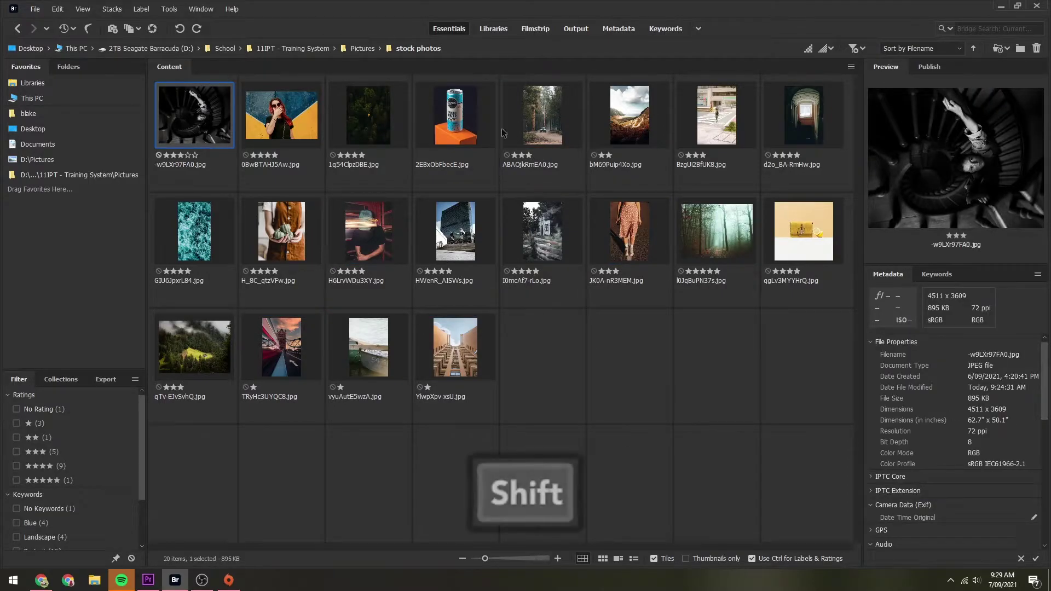
left_click(803, 114, "shift")
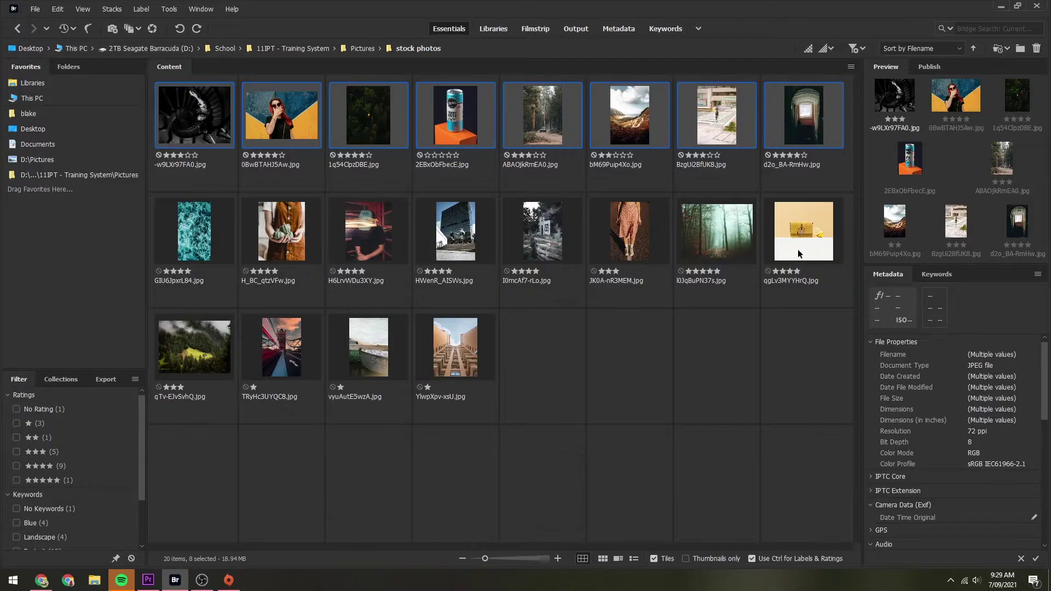
left_click(735, 254, "shift")
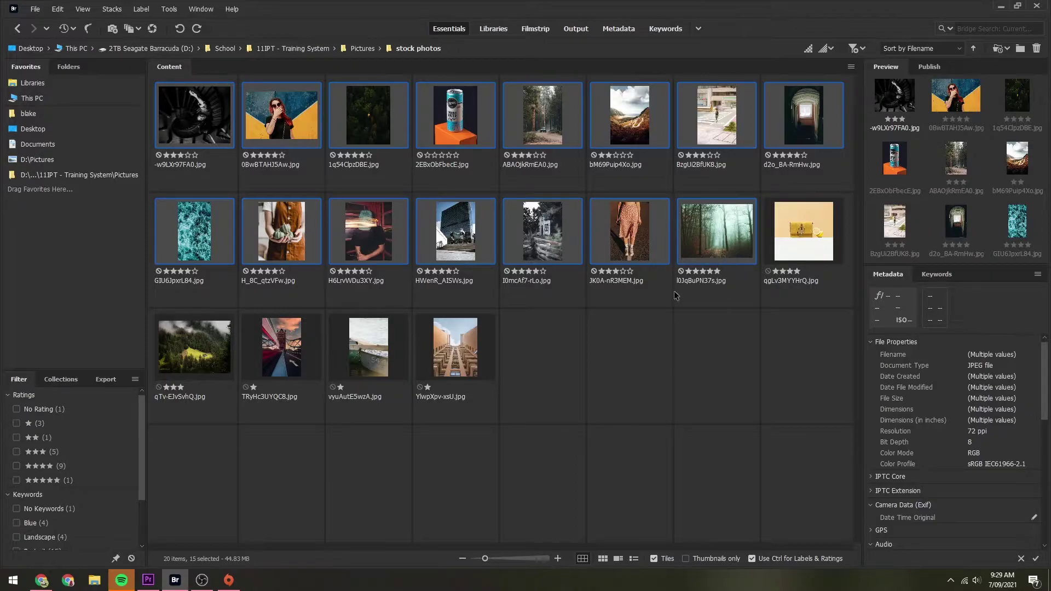
Step: Clear the range selection, select every photo in the stock photos folder at once, and deselect them all
left_click(624, 417)
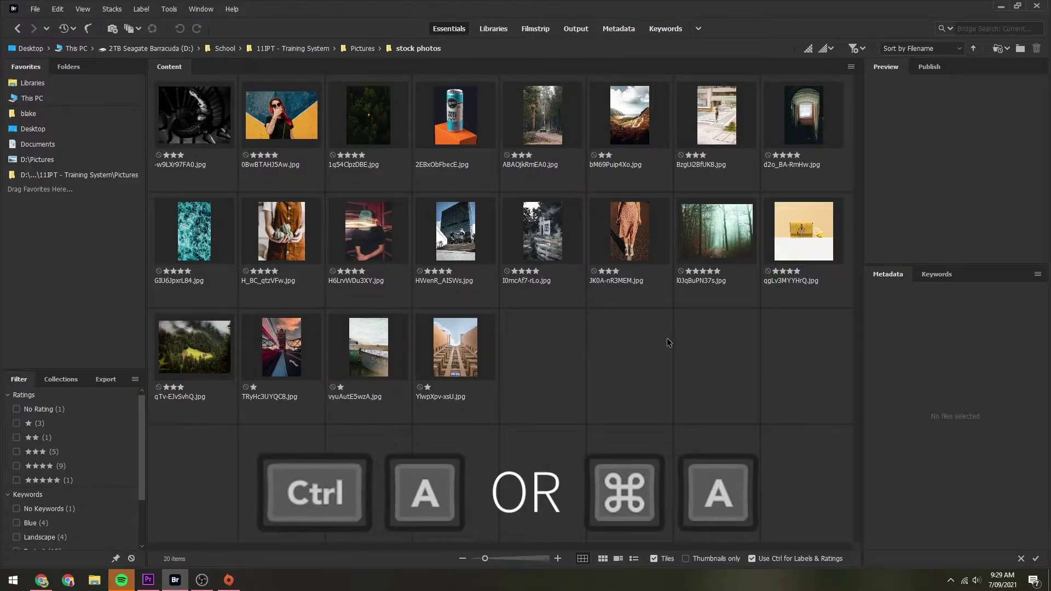
key("ctrl+a")
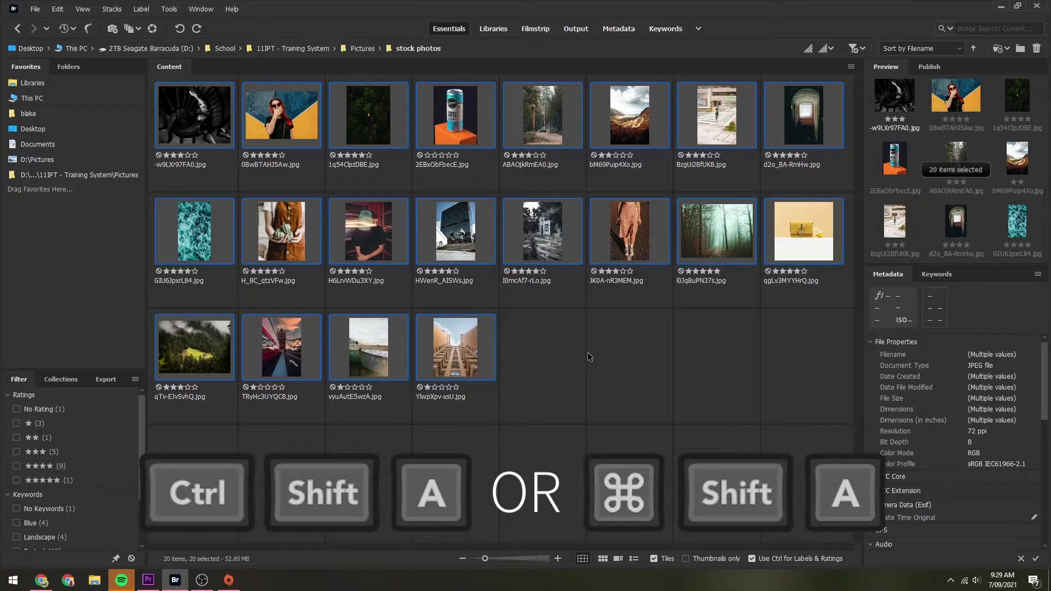
key("ctrl+shift+a")
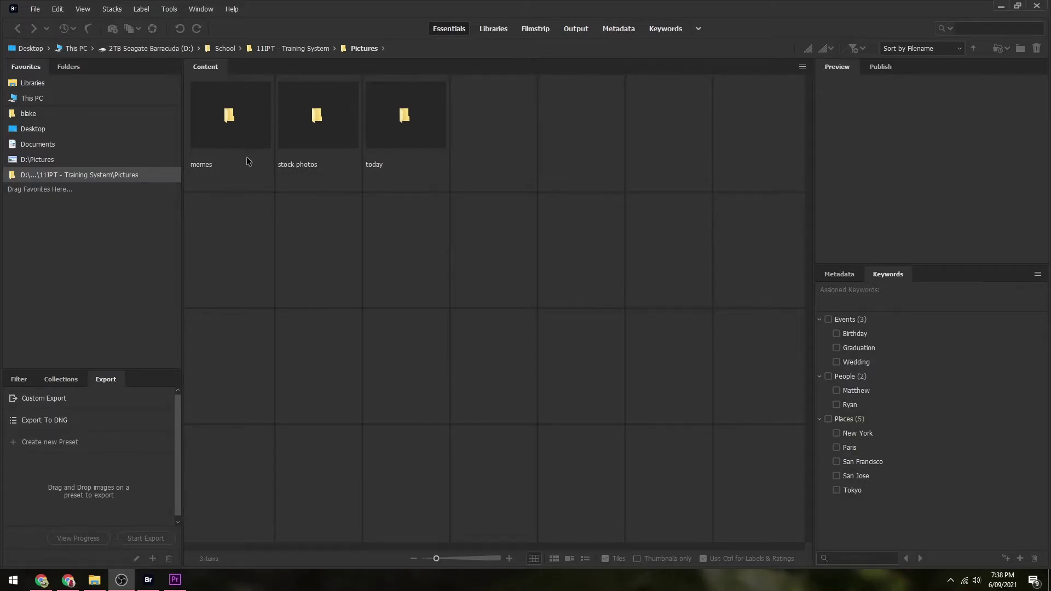
Step: Open the stock photos folder from the Pictures folder and show its images in Review Mode
double_click(347, 136)
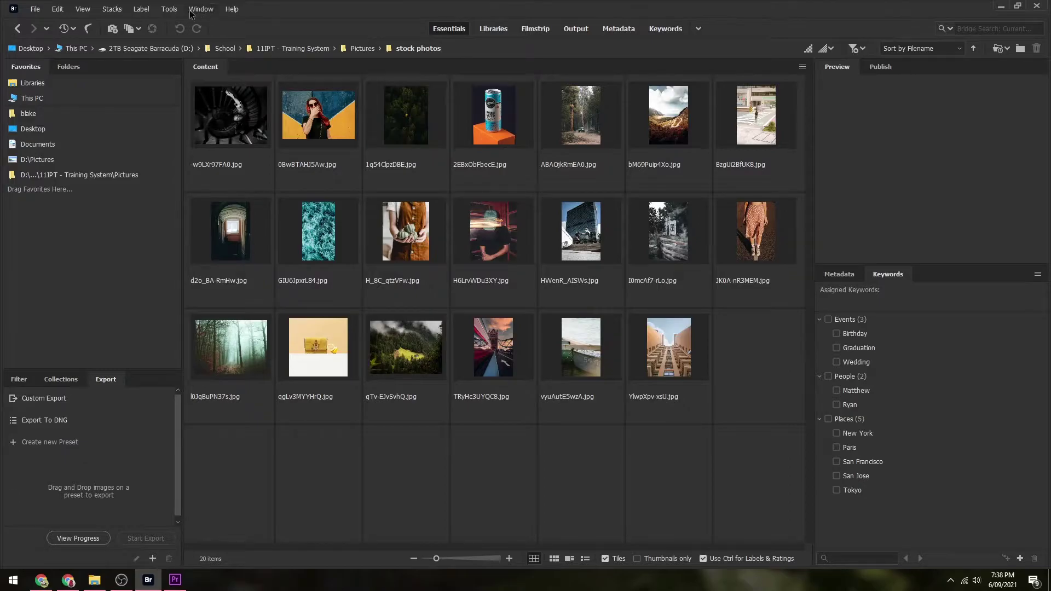
left_click(134, 34)
left_click(136, 42)
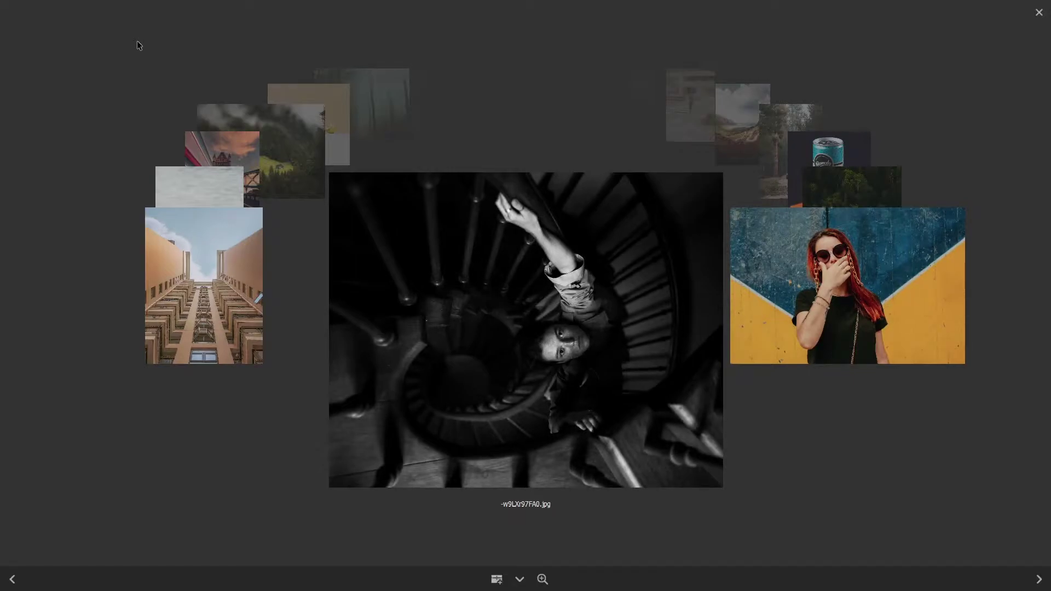
Step: Browse forward through the review carousel to the winding road photo bM69Puip4Xo.jpg and drop it from the review
left_click(815, 323)
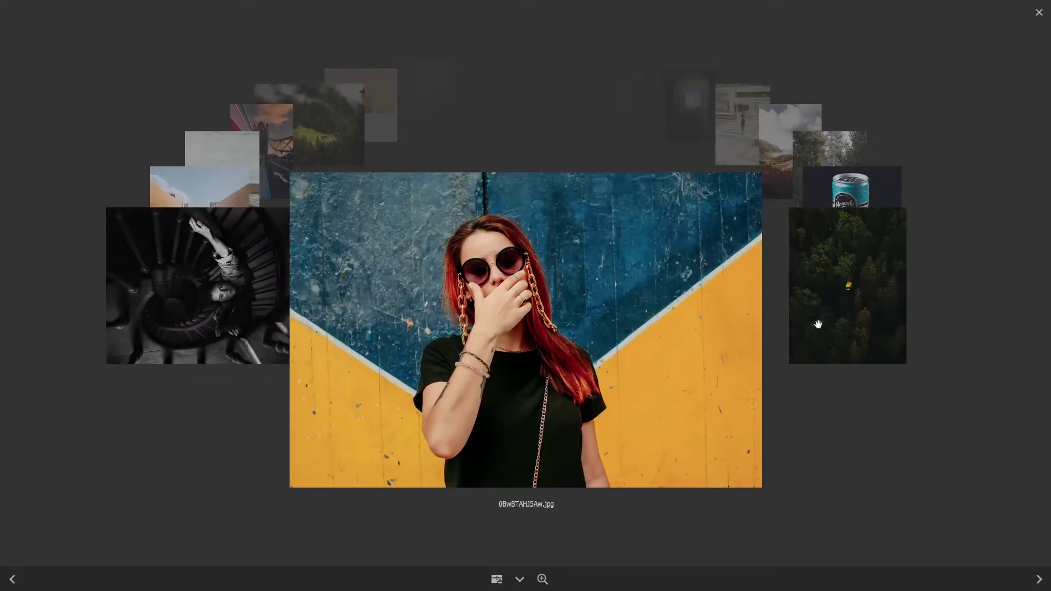
left_click(817, 324)
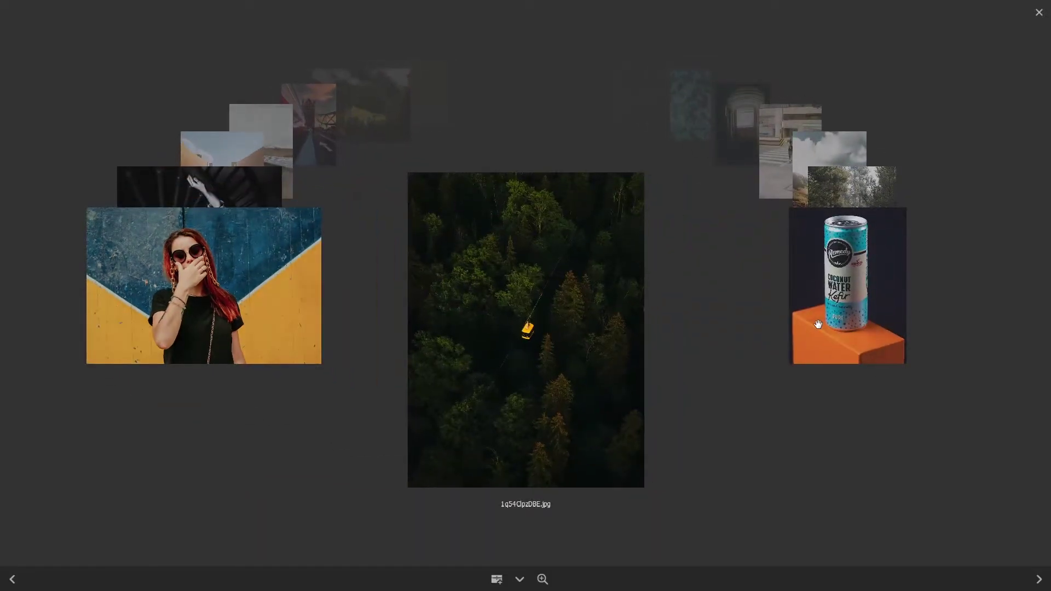
left_click(823, 322)
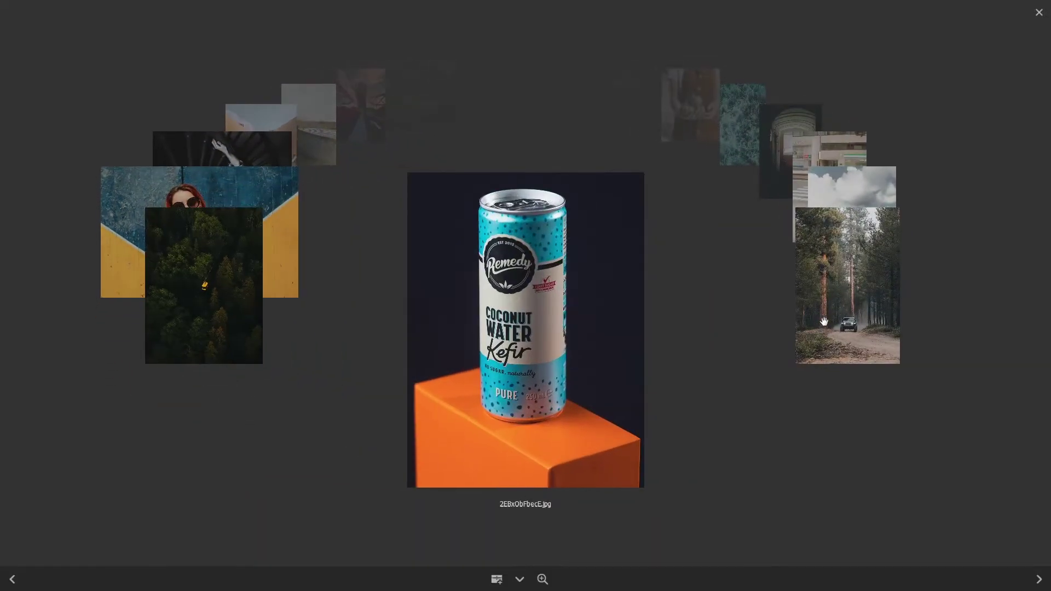
left_click(824, 322)
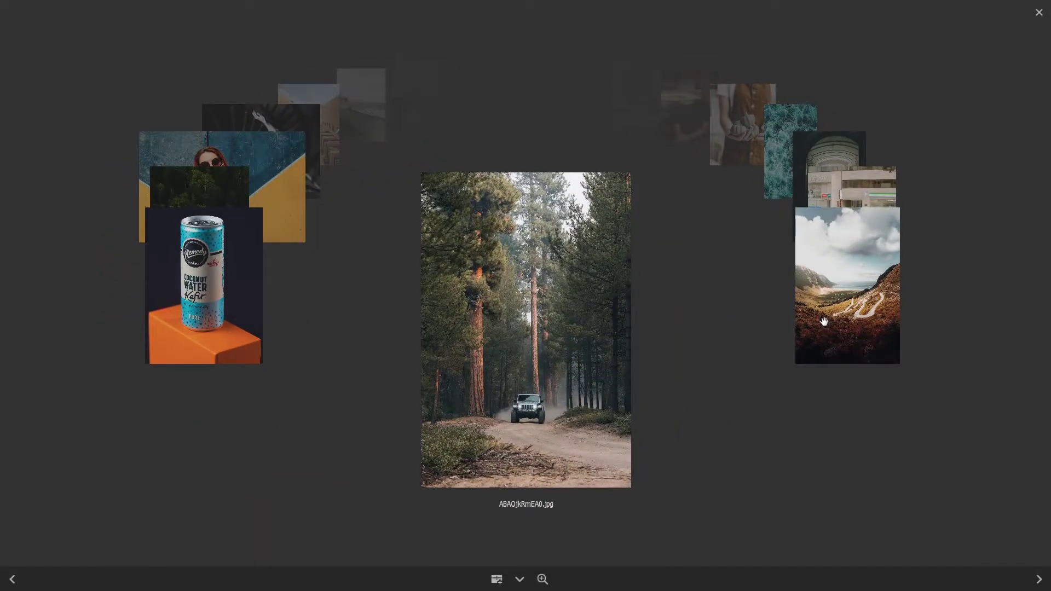
left_click(824, 322)
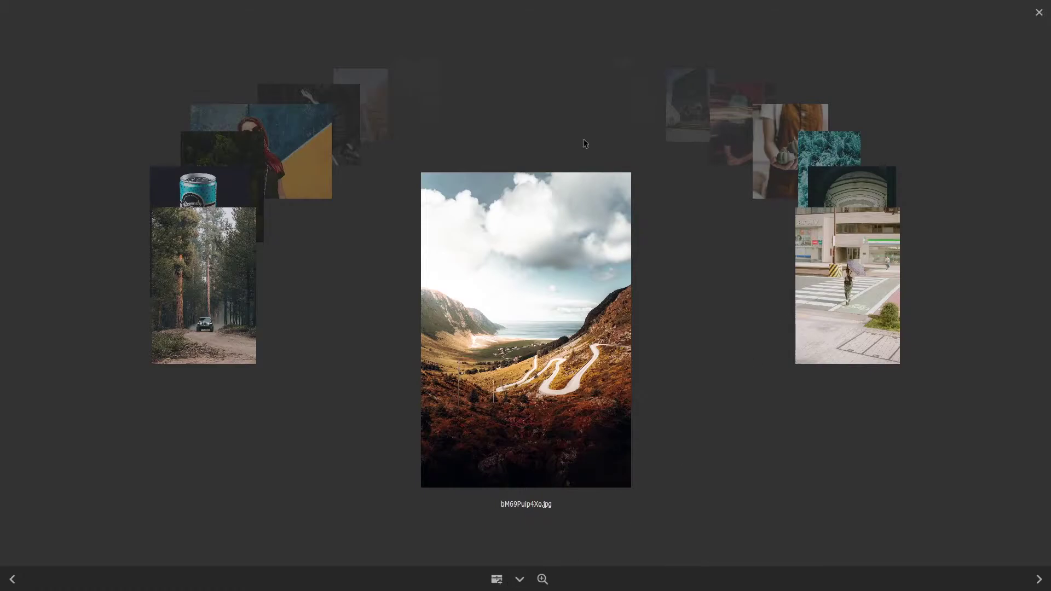
left_click(520, 580)
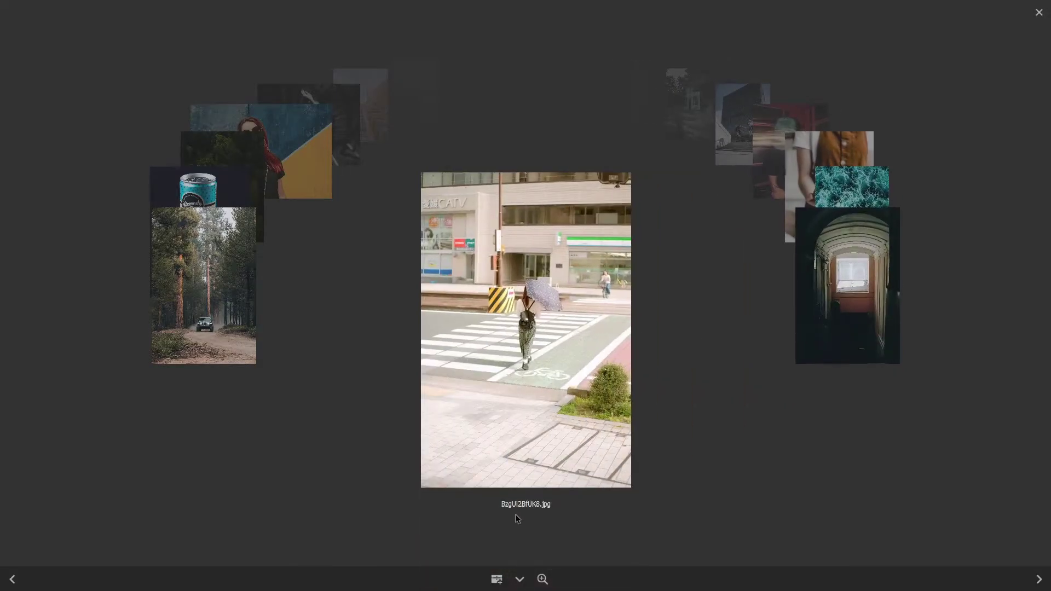
Step: Inspect details of the crosswalk photo BzgUi2BfUK8.jpg with the loupe at 100% and close the loupe
left_click(543, 579)
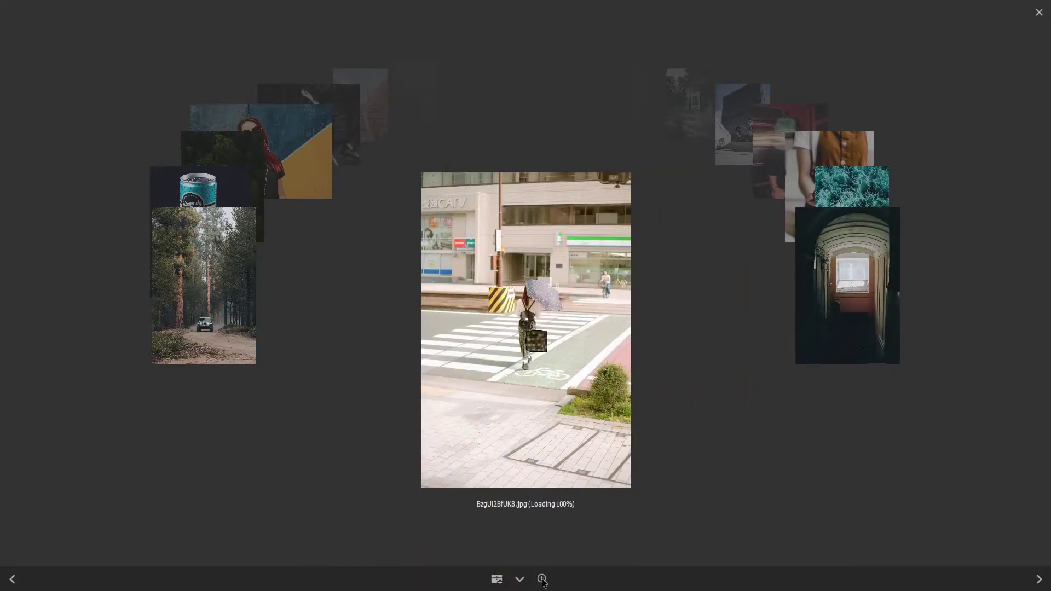
left_click_drag(598, 425, 592, 328)
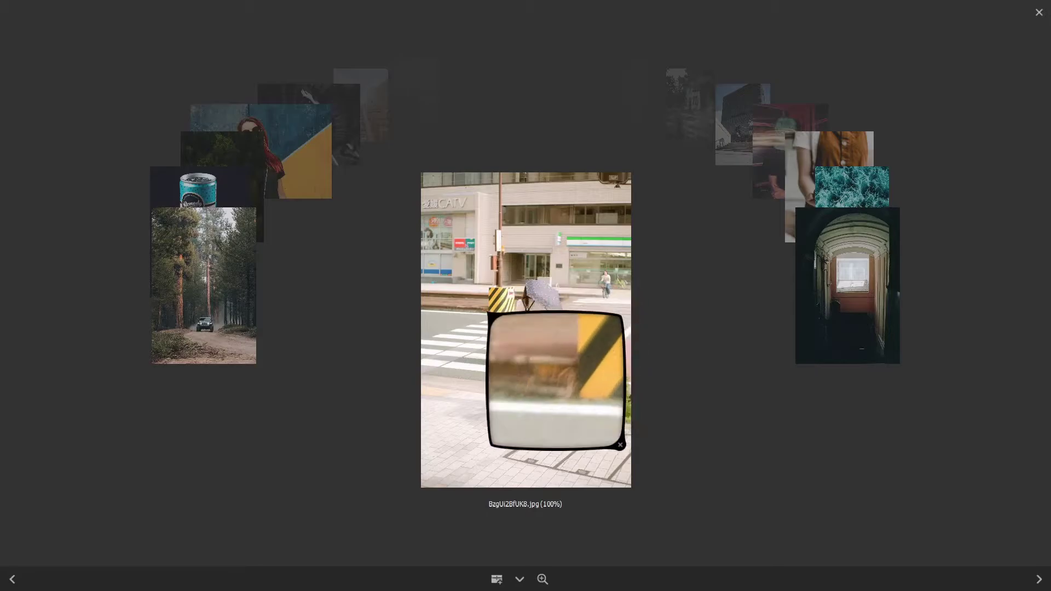
left_click(541, 581)
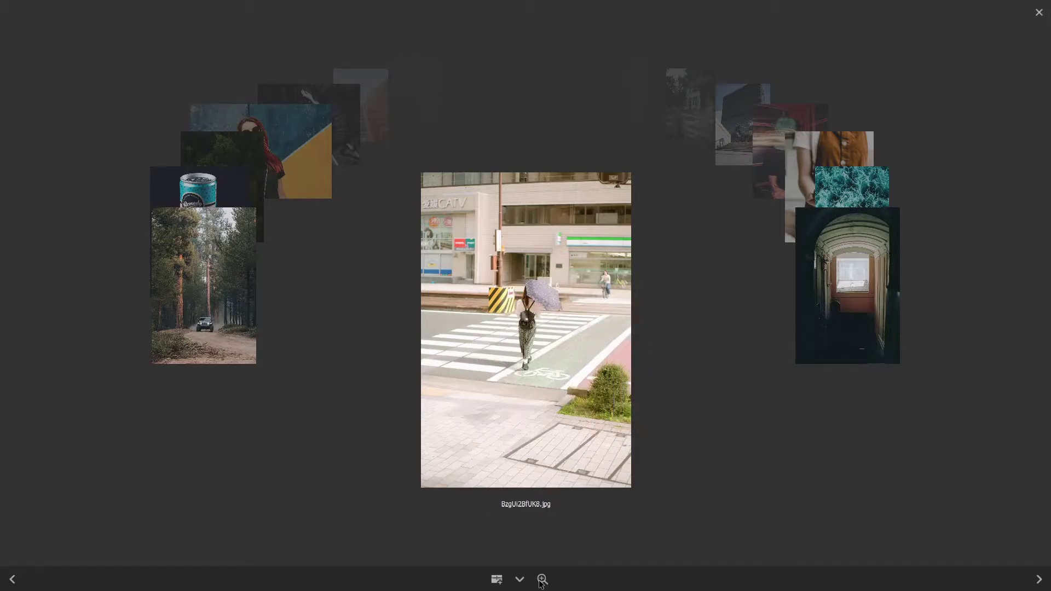
Step: Advance the review to d2o_BA-RmHw.jpg and exit Review Mode with the remaining photos selected
left_click(826, 328)
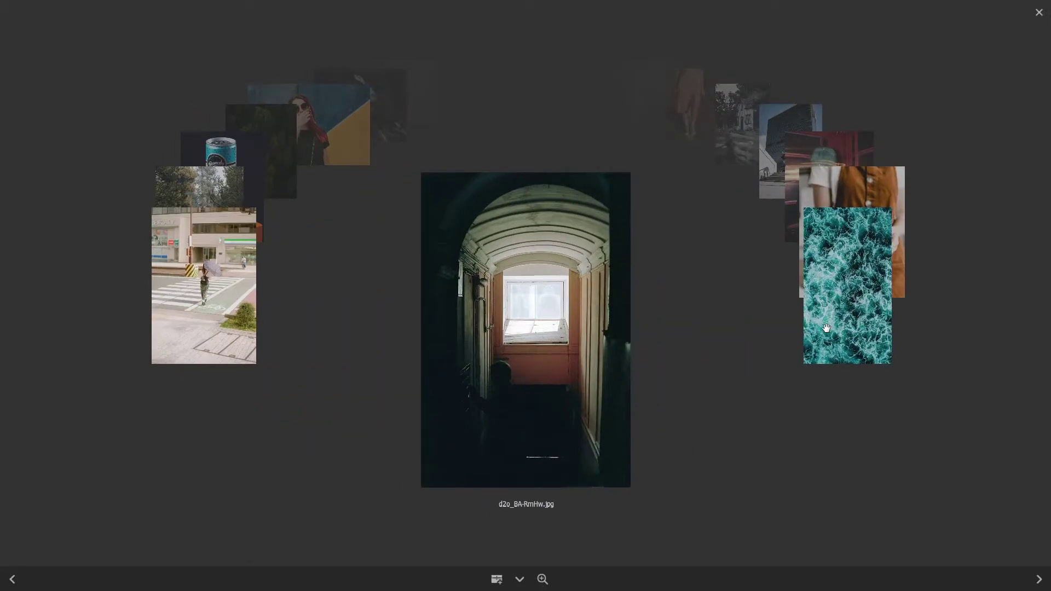
left_click(1038, 12)
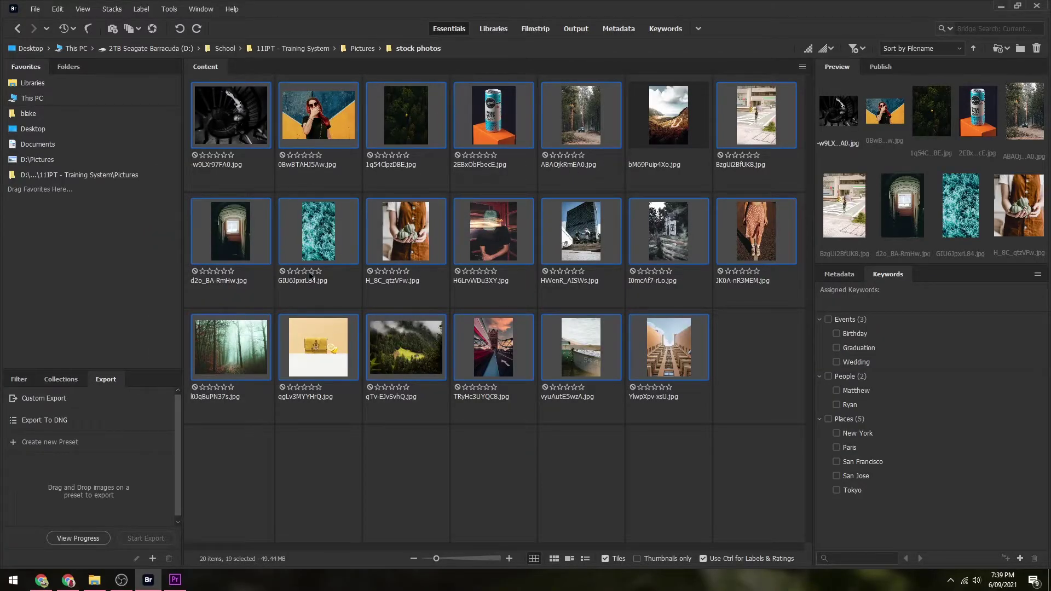
left_click_drag(605, 131, 257, 330)
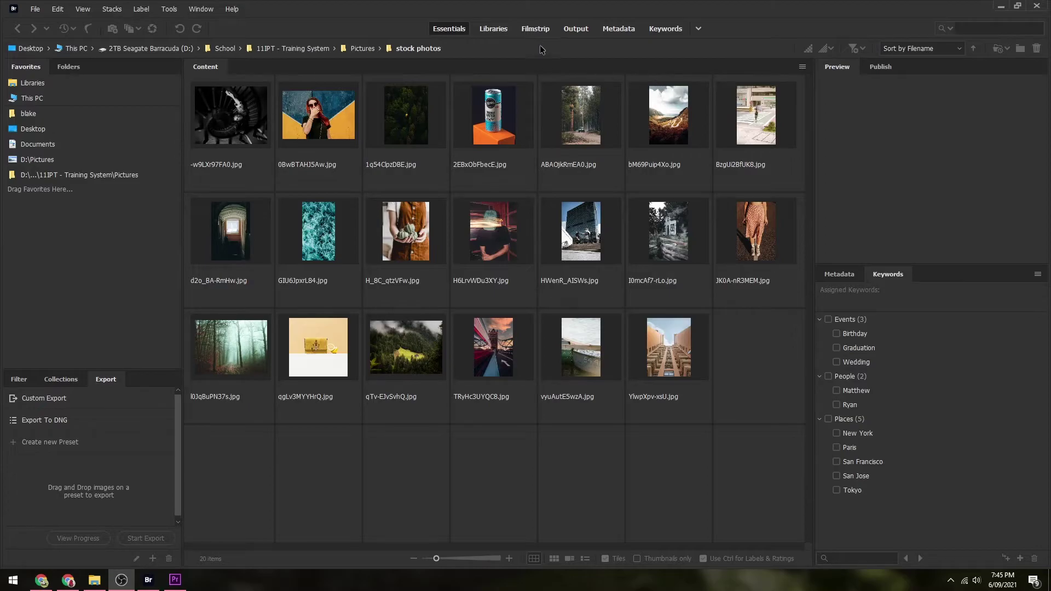
Step: Switch to the Filmstrip workspace and preview the photos one by one from -w9LXr97FA0.jpg to bM69Puip4Xo.jpg and back to the first
left_click(525, 31)
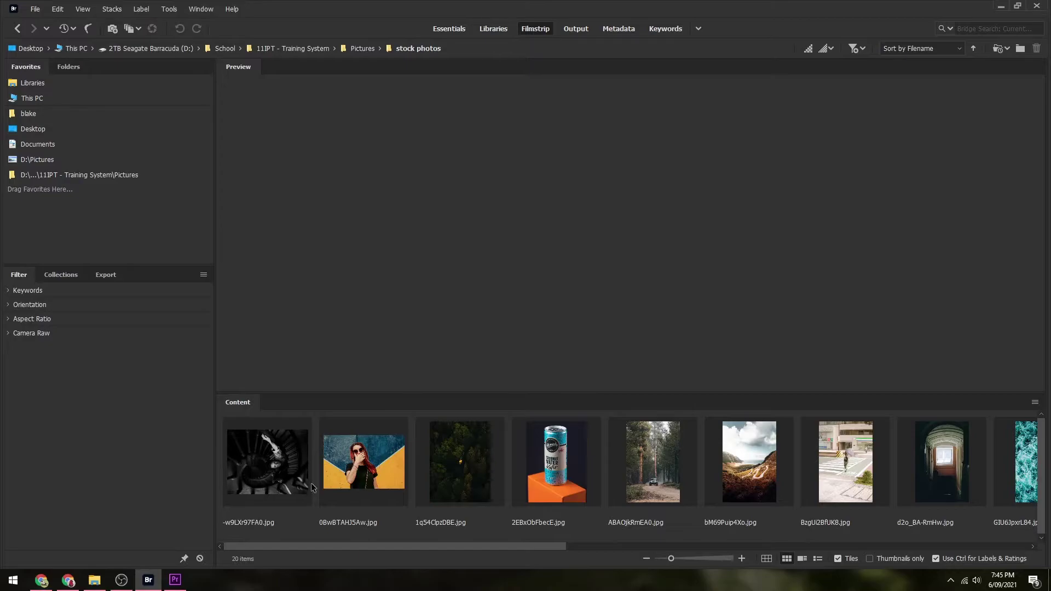
left_click(261, 464)
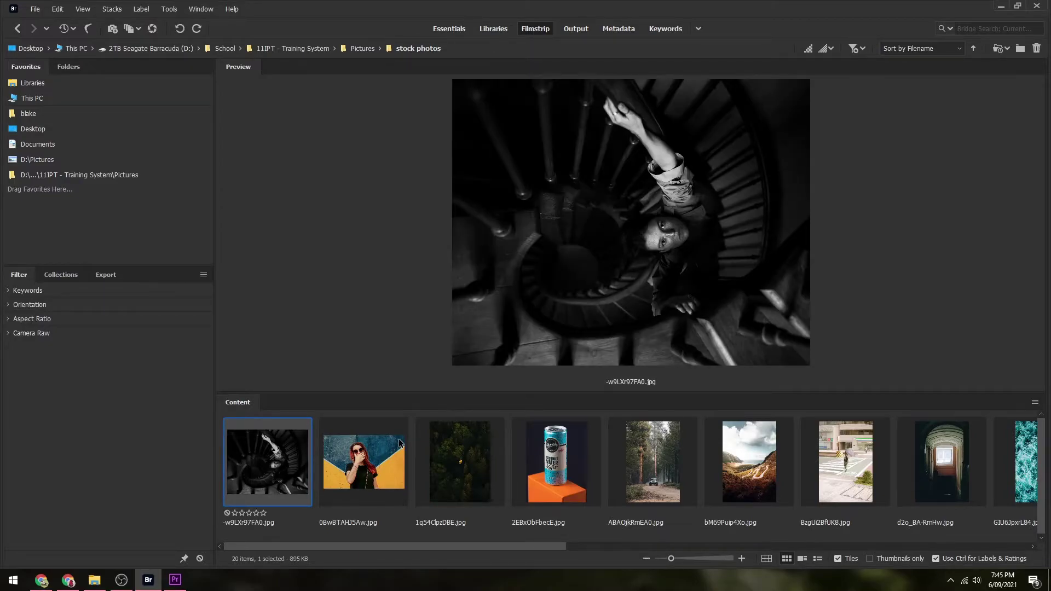
left_click(400, 443)
key("Right")
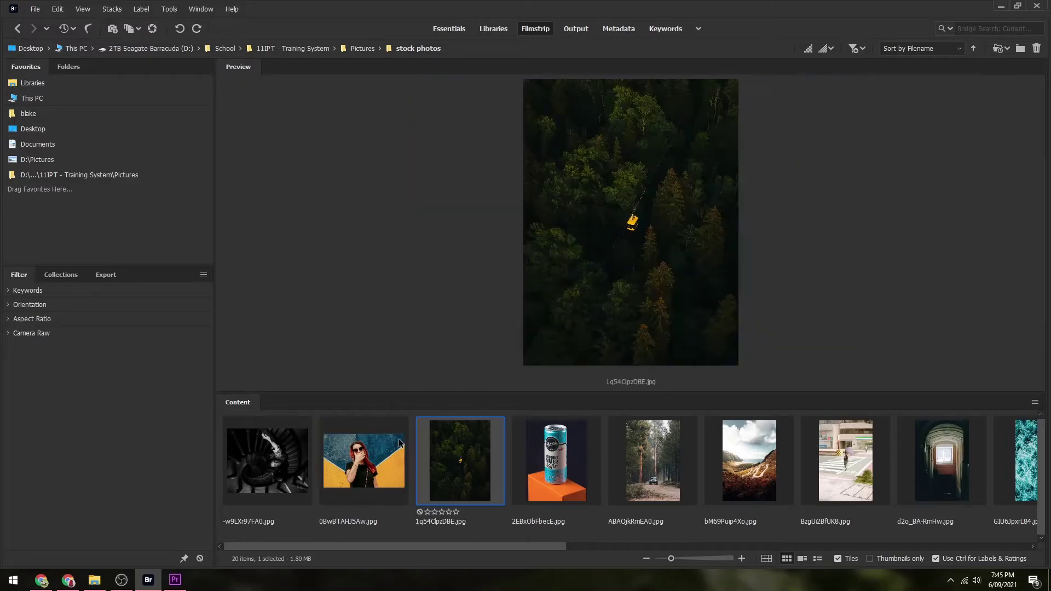
key("Right")
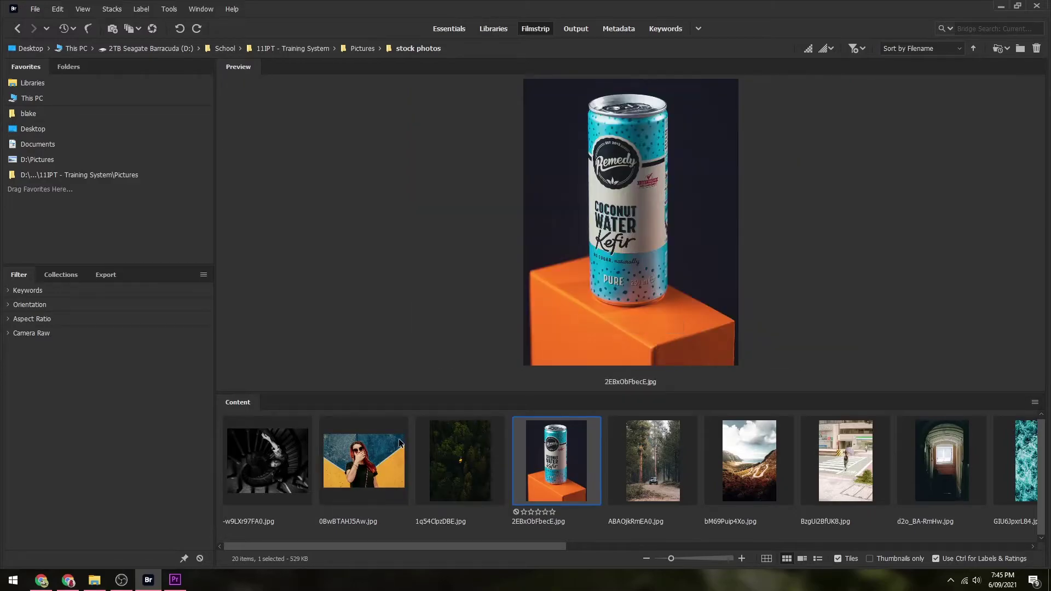
key("Right")
key("Right")
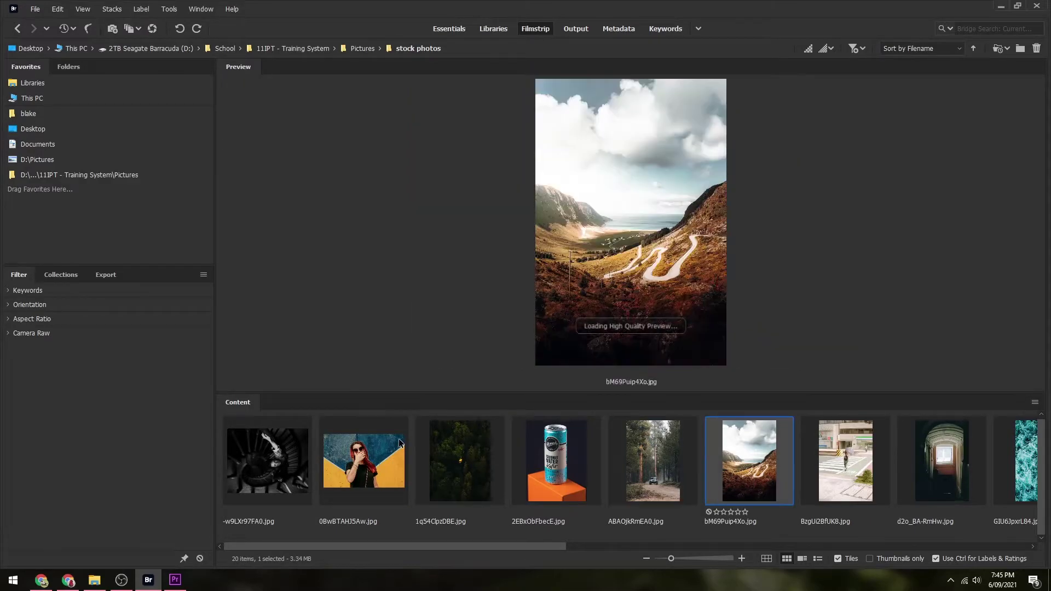
key("Left")
key("Left")
key("Left")
key("Left")
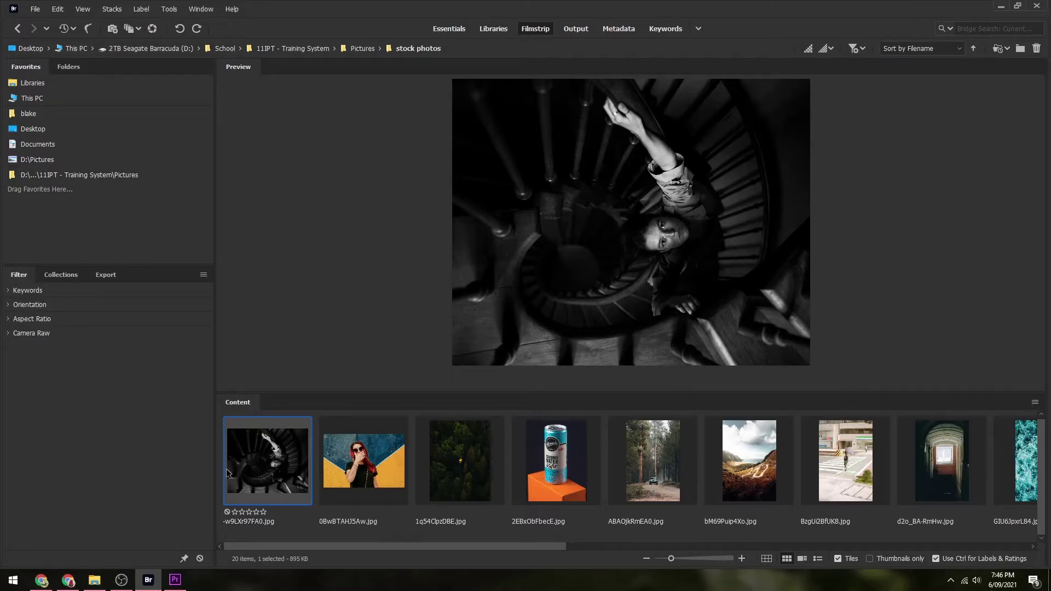
Step: Rate -w9LXr97FA0.jpg three stars and 0BwBTAHJ5Aw.jpg four stars, checking the available rating and label commands
left_click(249, 513)
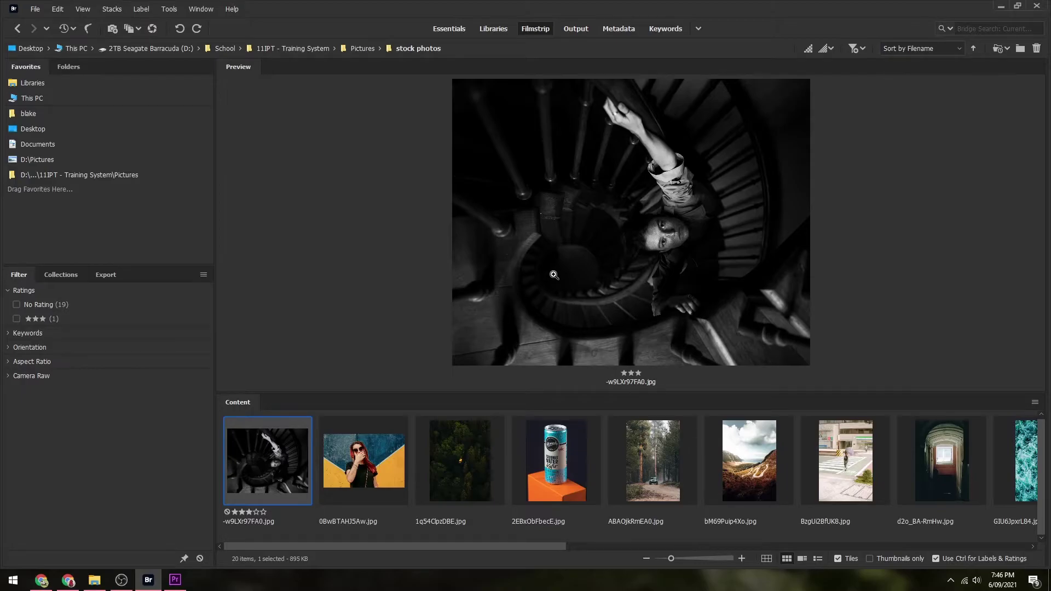
left_click(393, 475)
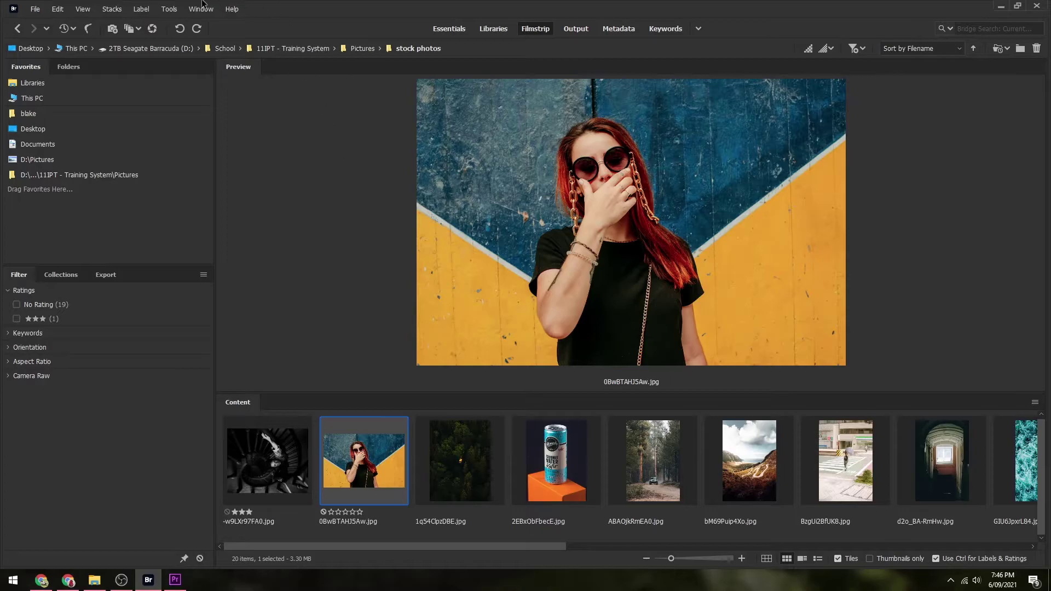
left_click(140, 11)
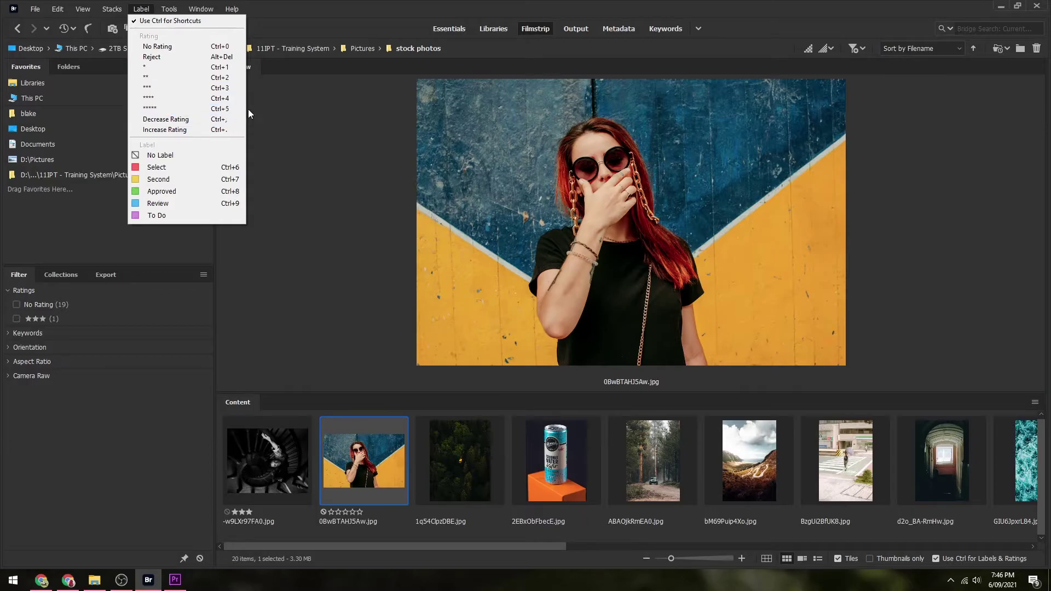
left_click(375, 285)
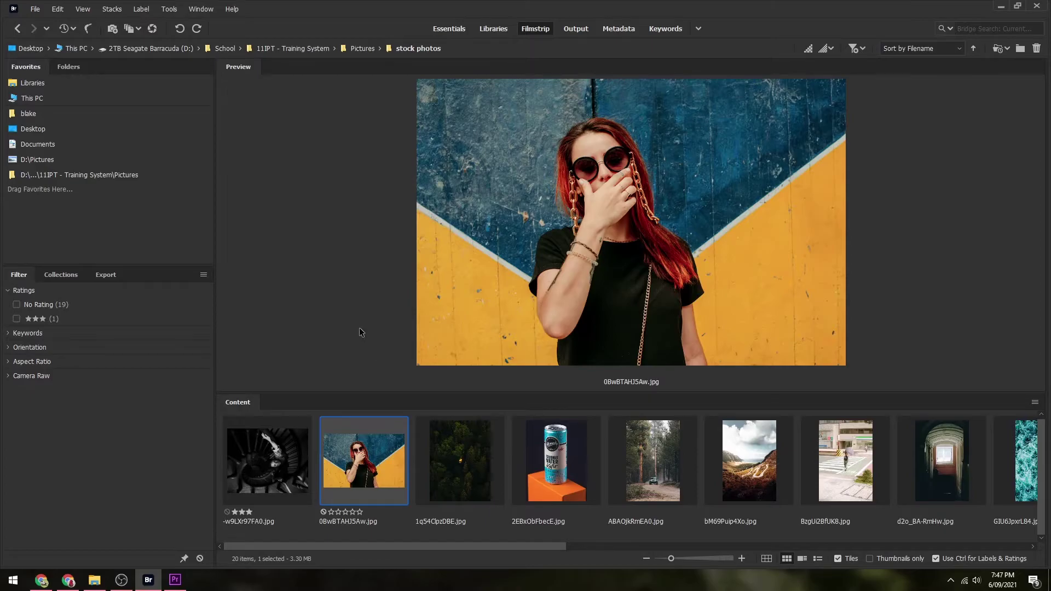
key("ctrl+4")
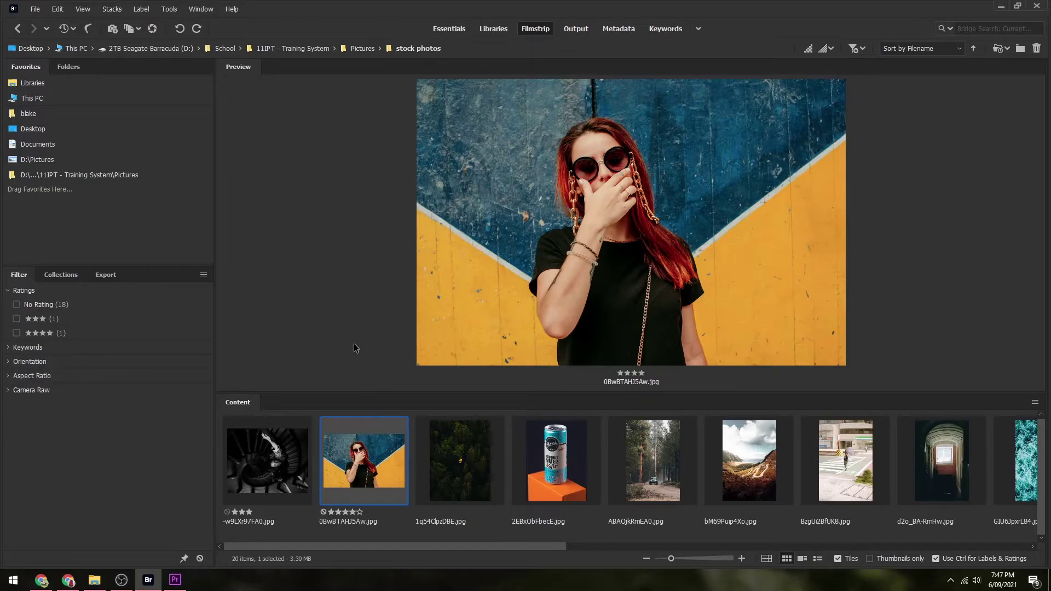
Step: Rate the dark forest photo 1q54ClpzDBE.jpg two stars and move on to 2EBxObFbecE.jpg
key("Right")
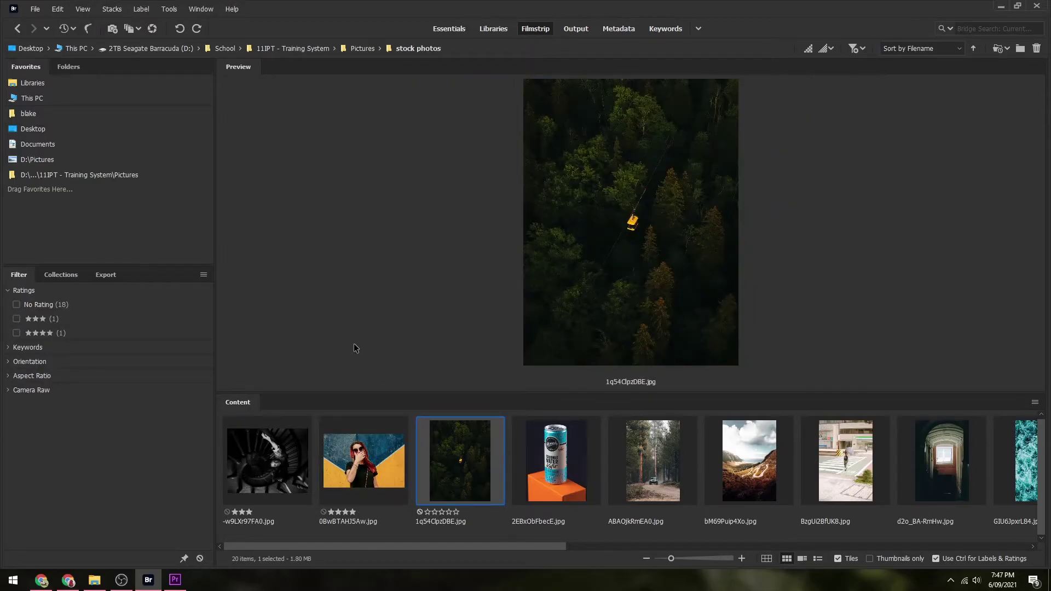
key("ctrl+2")
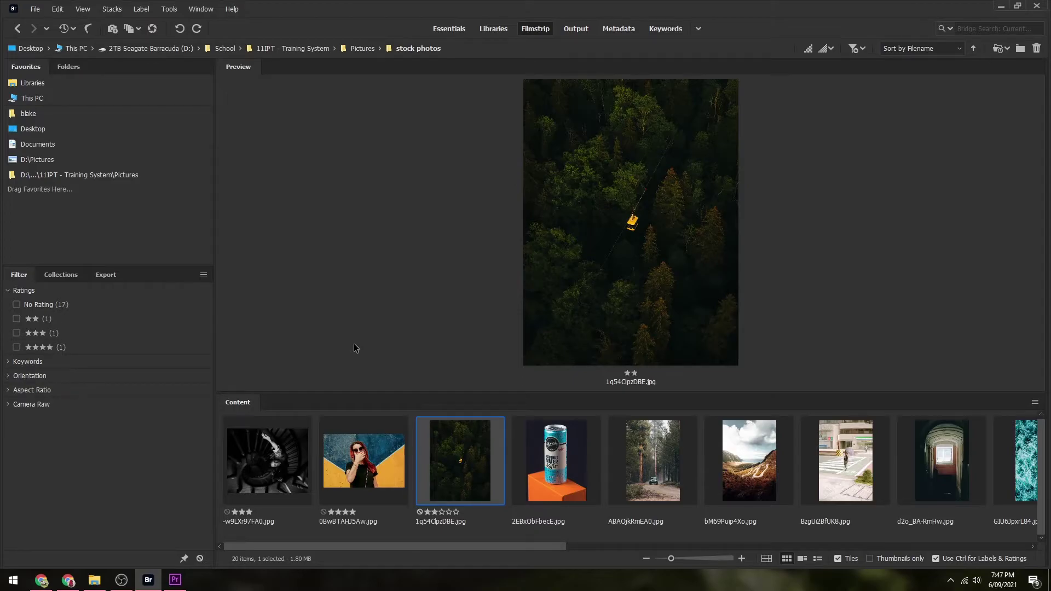
key("Right")
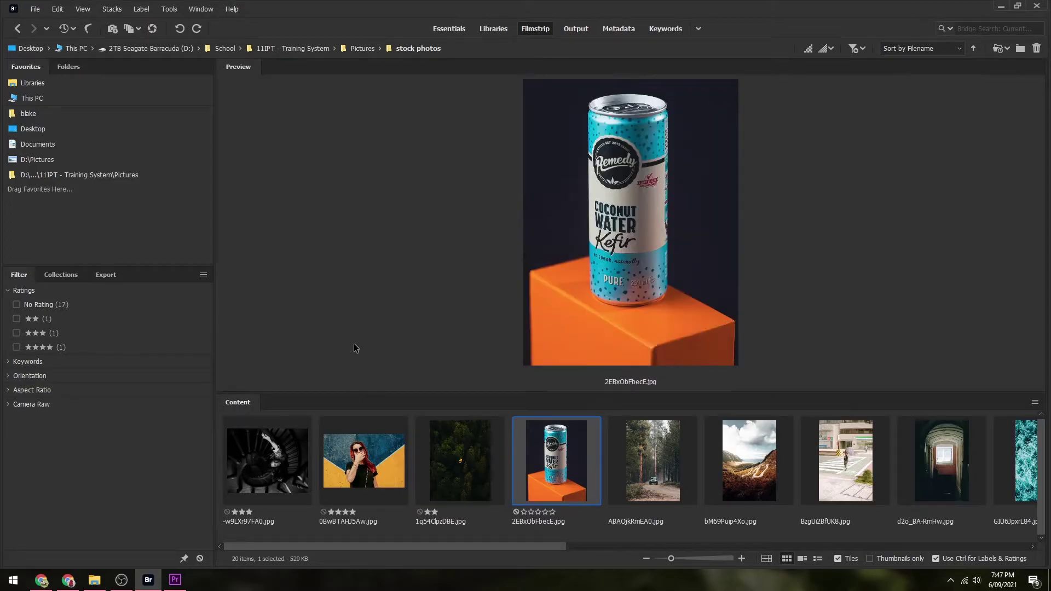
Step: Rate 2EBxObFbecE.jpg one star and clear the ratings of 1q54ClpzDBE.jpg and 0BwBTAHJ5Aw.jpg
key("ctrl+1")
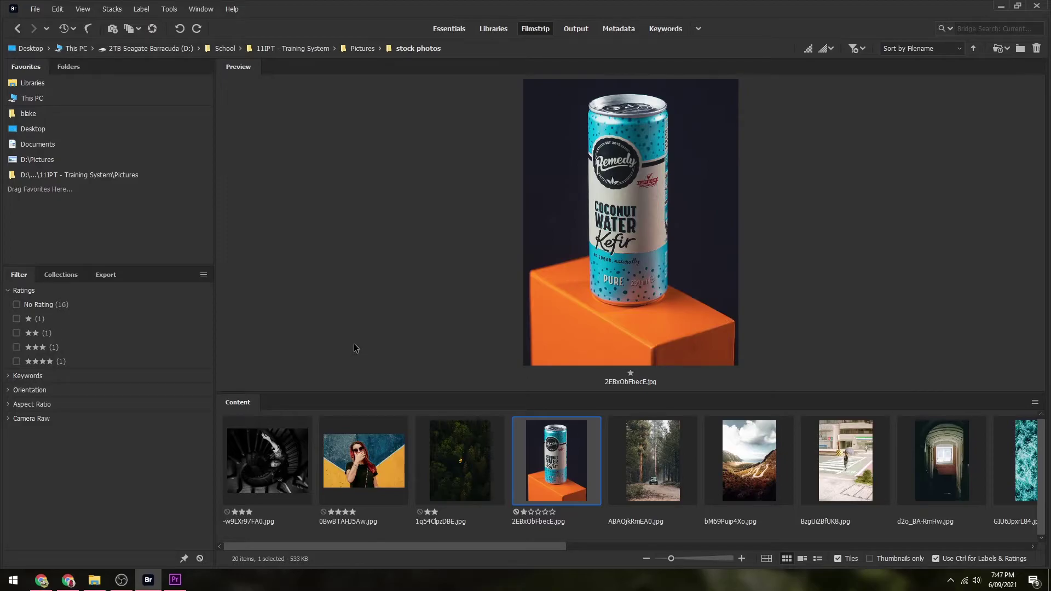
key("Left")
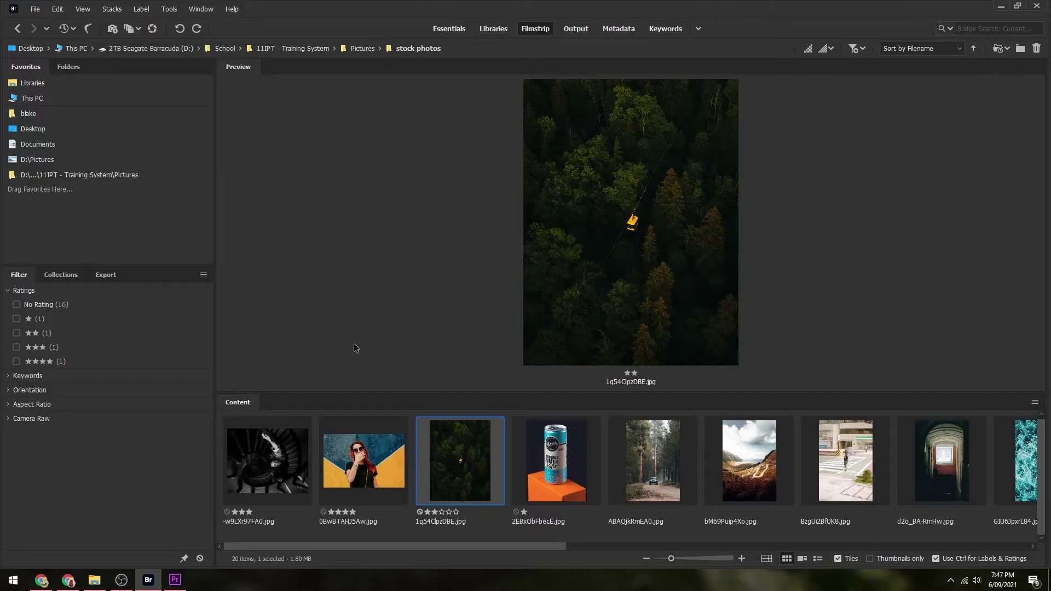
key("ctrl+0")
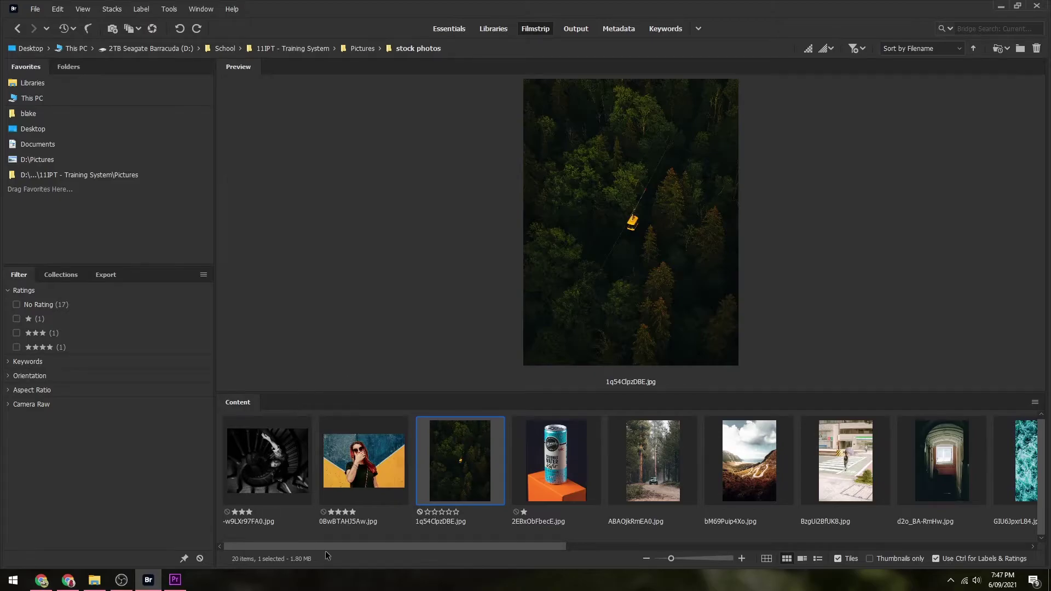
left_click(323, 511)
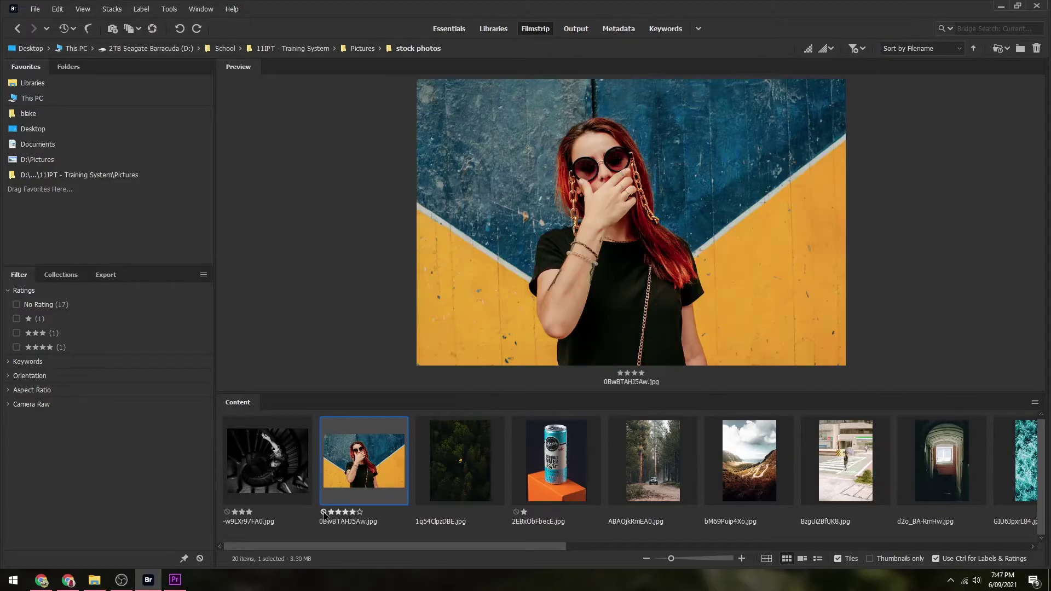
left_click(324, 511)
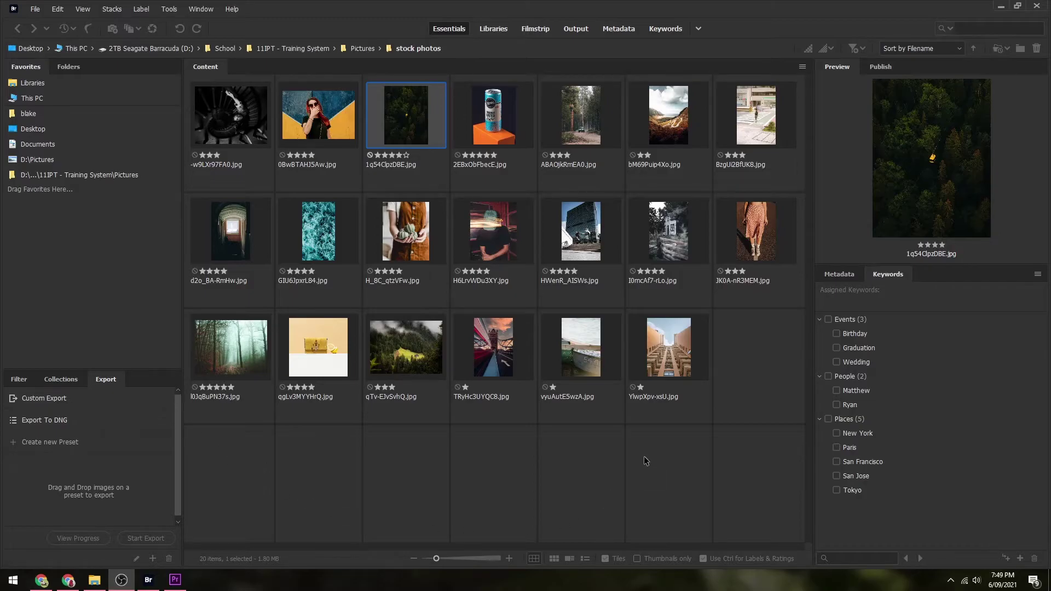
Step: Filter the stock photos by four-star rating, add five-star rating to the filter, and clear the filter
left_click(12, 381)
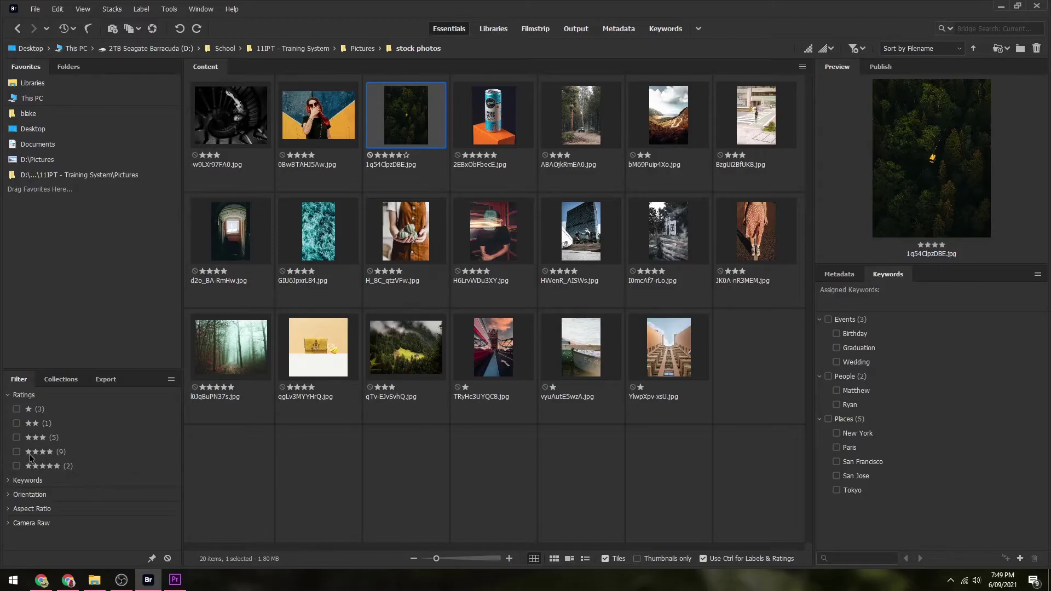
left_click(16, 452)
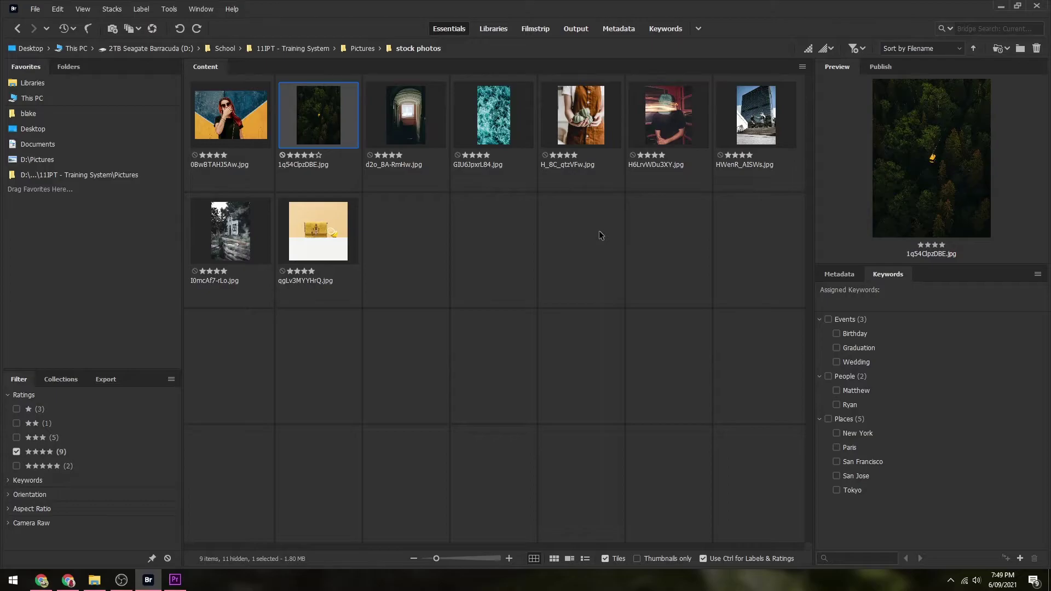
left_click(16, 467)
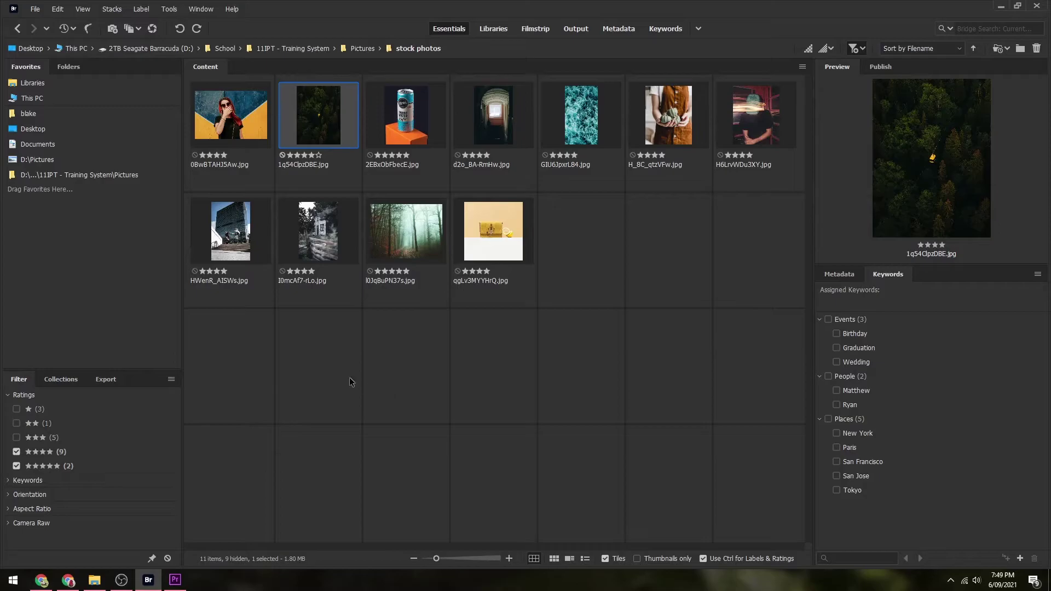
left_click(168, 558)
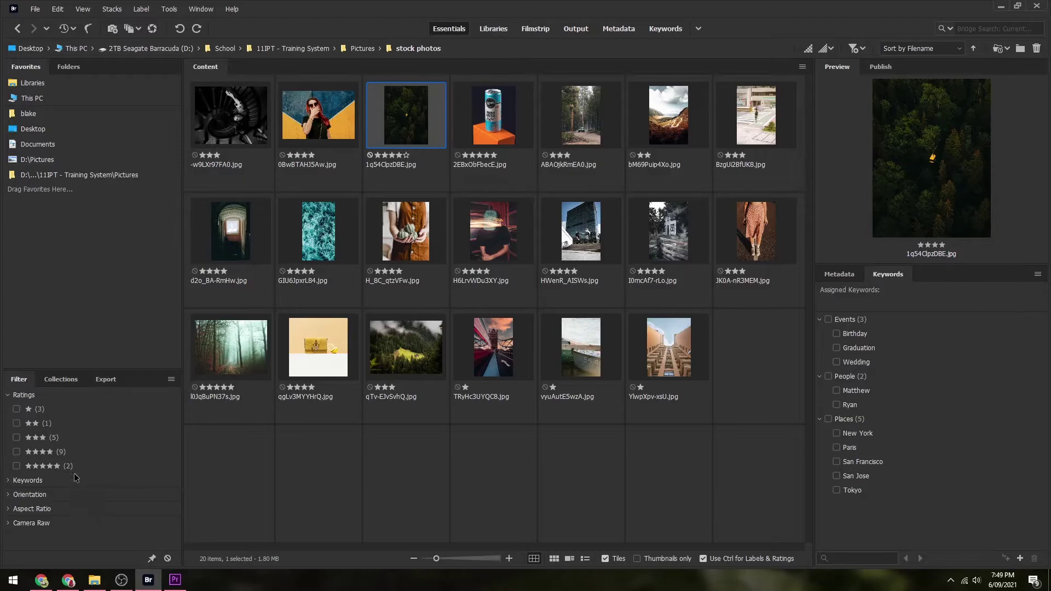
Step: Filter the stock photos by one-star and two-star ratings, and turn both rating filters off again
left_click(16, 409)
left_click(16, 424)
left_click(17, 423)
left_click(17, 410)
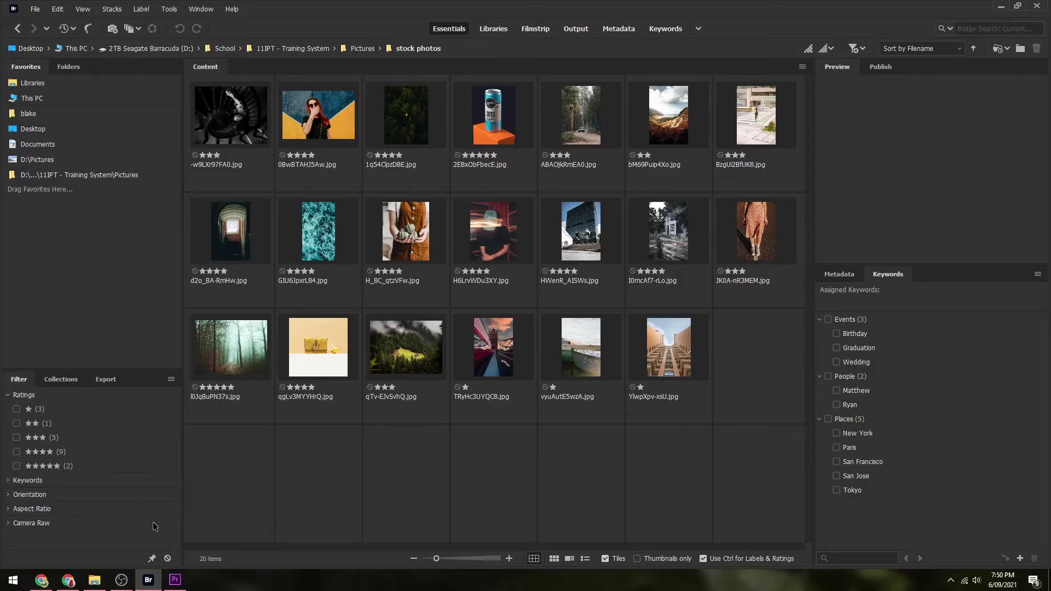
Step: Filter the stock photos to five-star ratings and pin the filter while browsing up to the Pictures folder
left_click(16, 466)
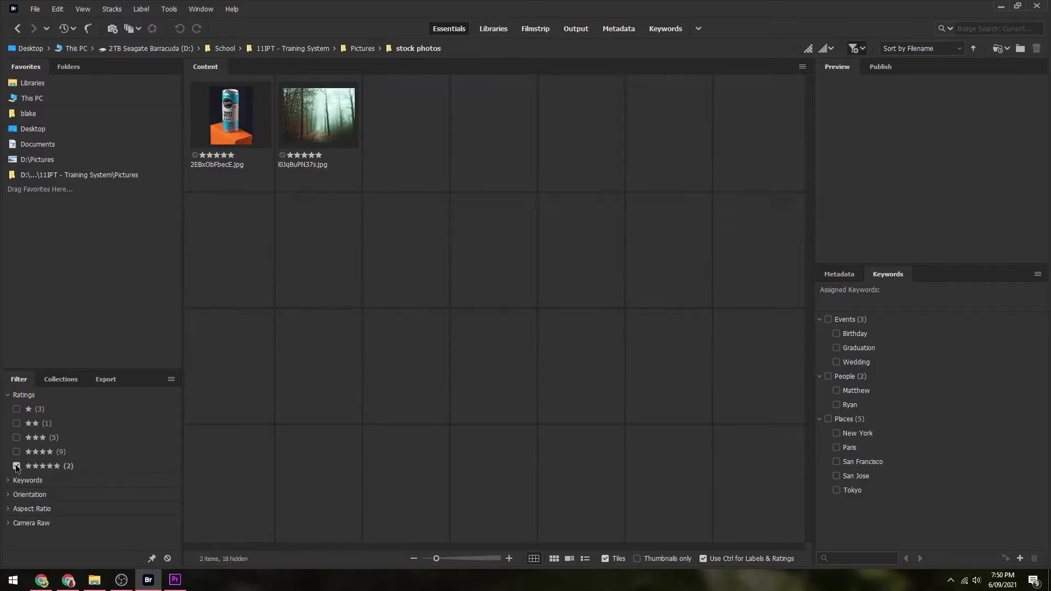
left_click(151, 559)
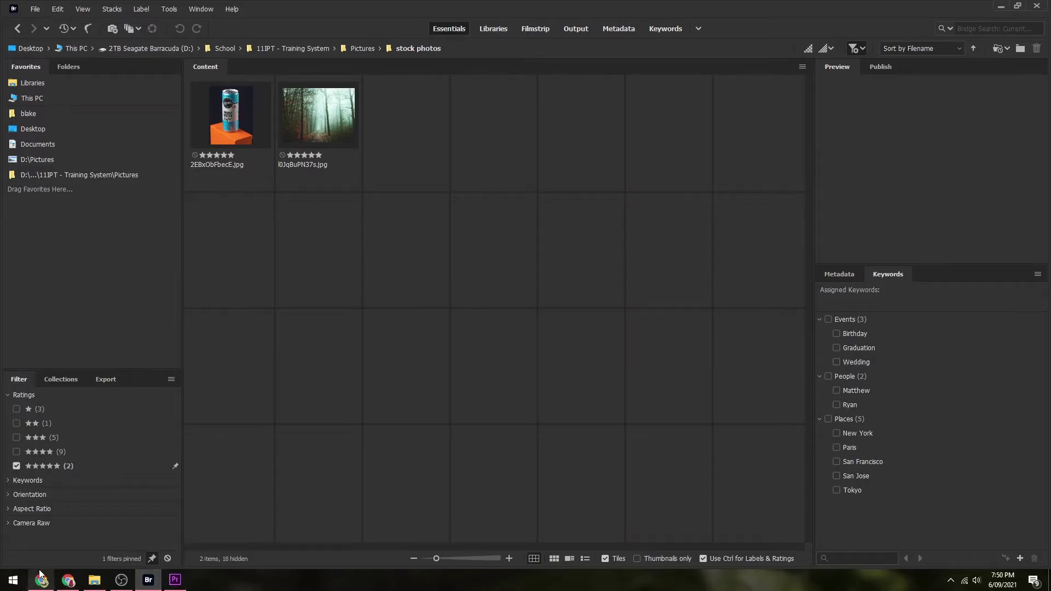
left_click(354, 48)
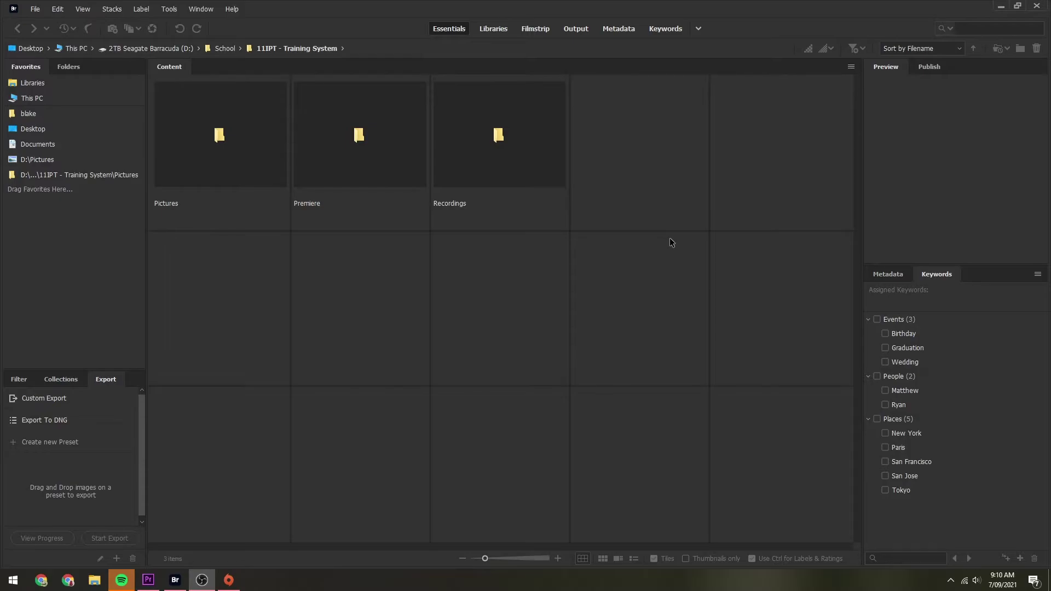
Step: Open the memes folder inside the Pictures folder of 11IPT - Training System
left_click(213, 159)
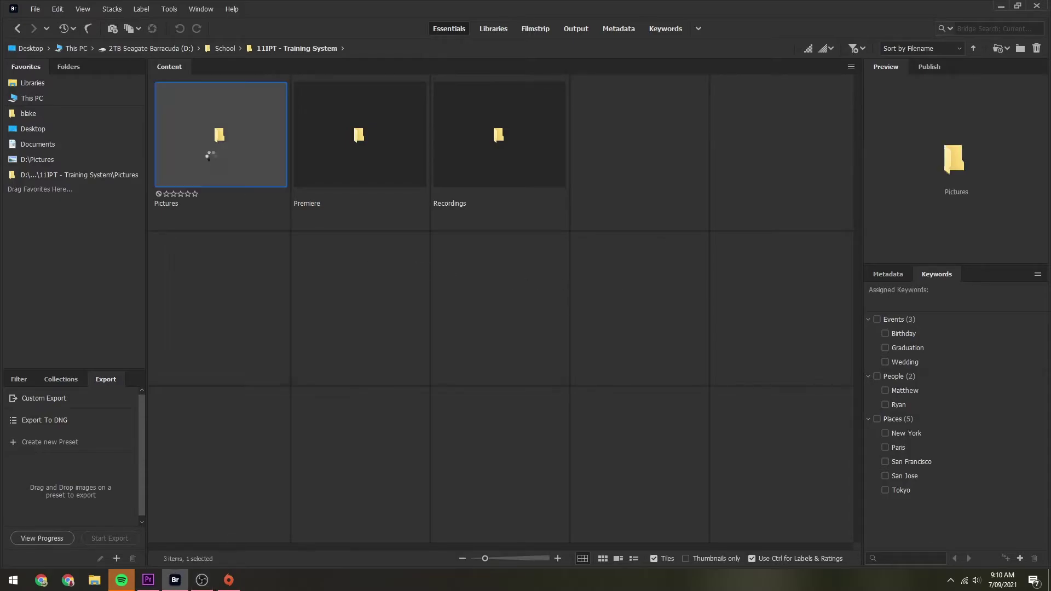
double_click(210, 155)
double_click(210, 155)
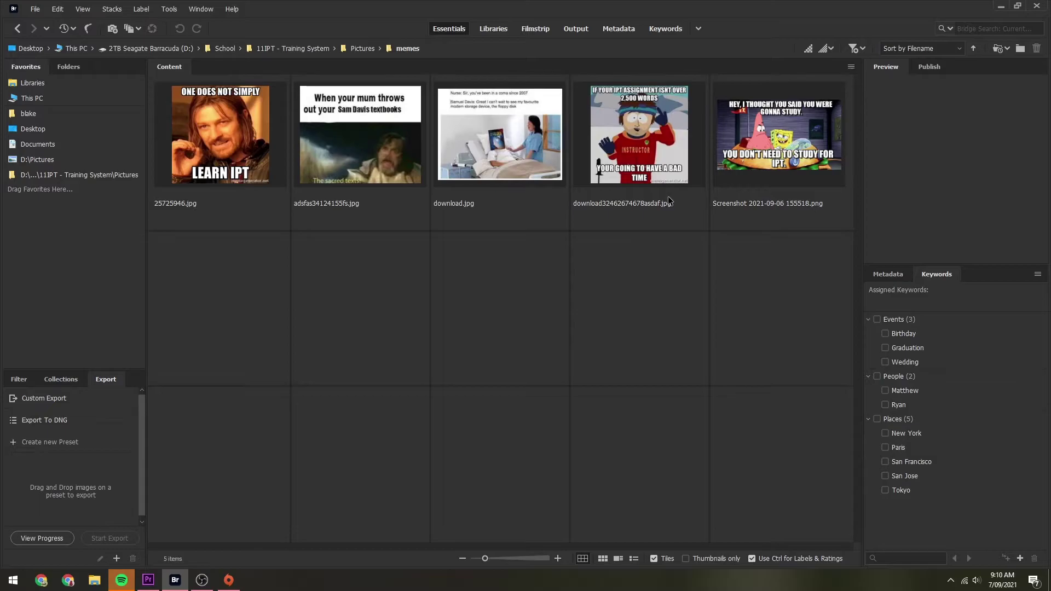
Step: Select all the meme images, look up where the Batch Rename command is offered, and clear the selection
key("ctrl+a")
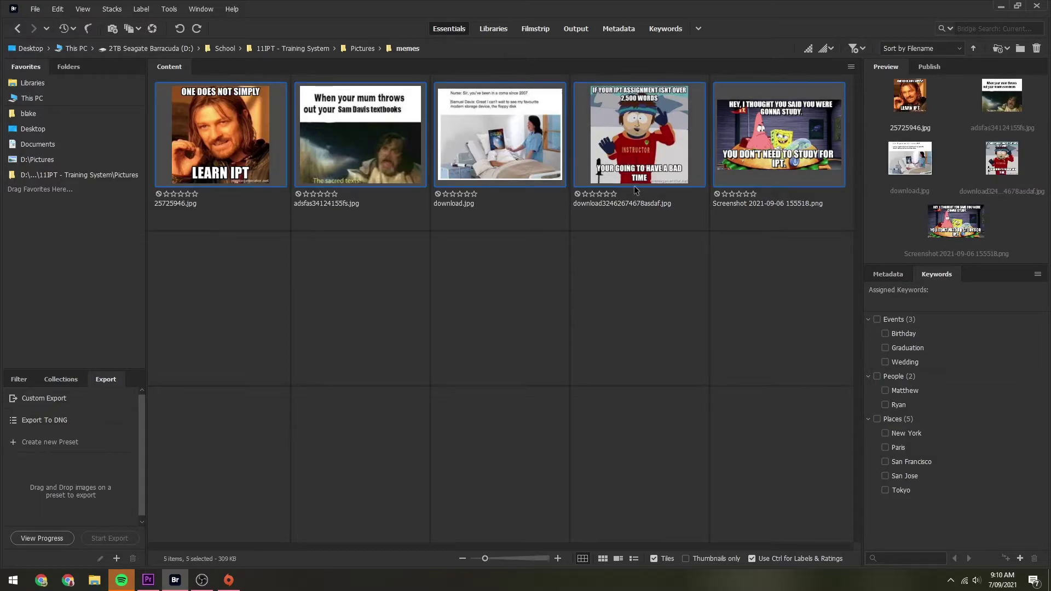
left_click(136, 31)
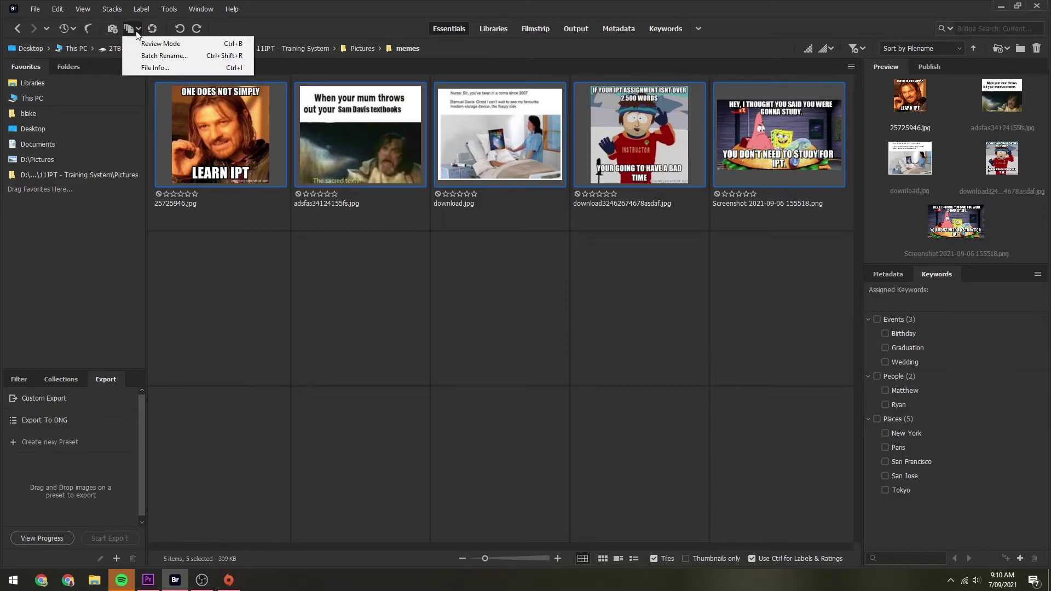
left_click(592, 374)
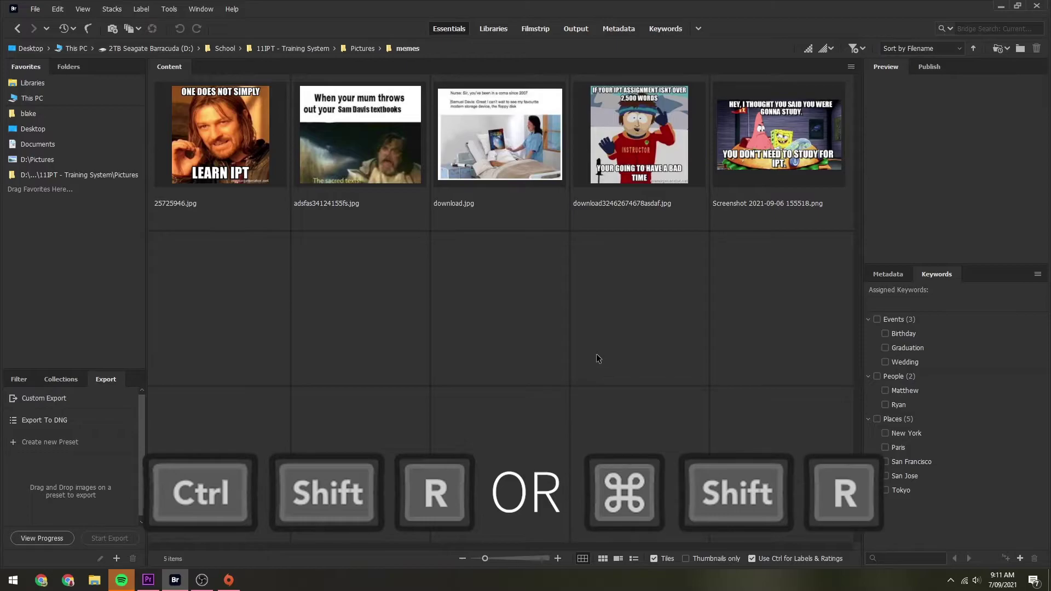
Step: Open Batch Rename for all the images in the memes folder and check the available presets
key("ctrl+a")
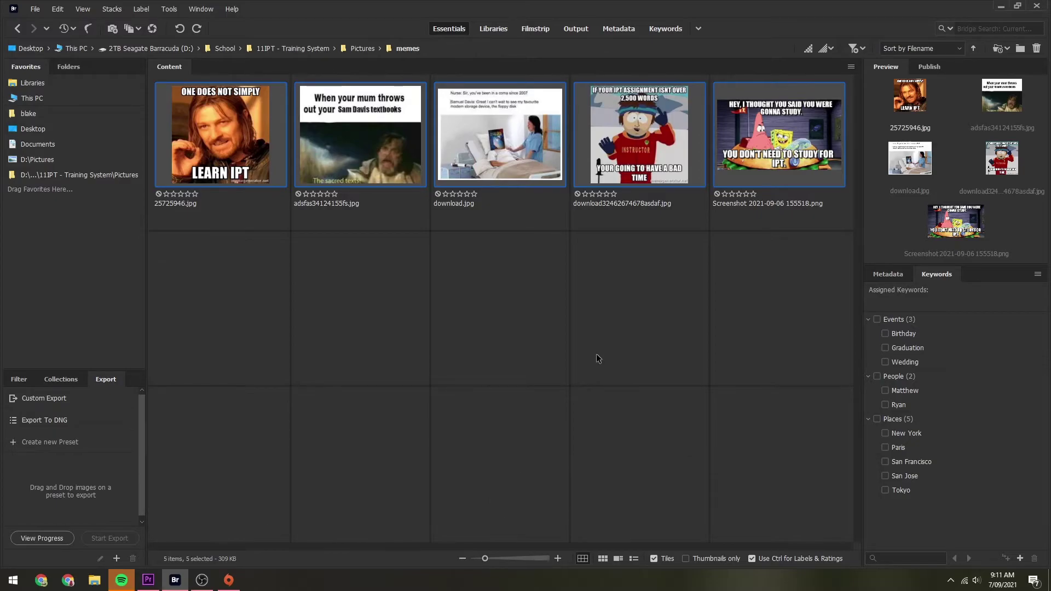
key("ctrl+shift+r")
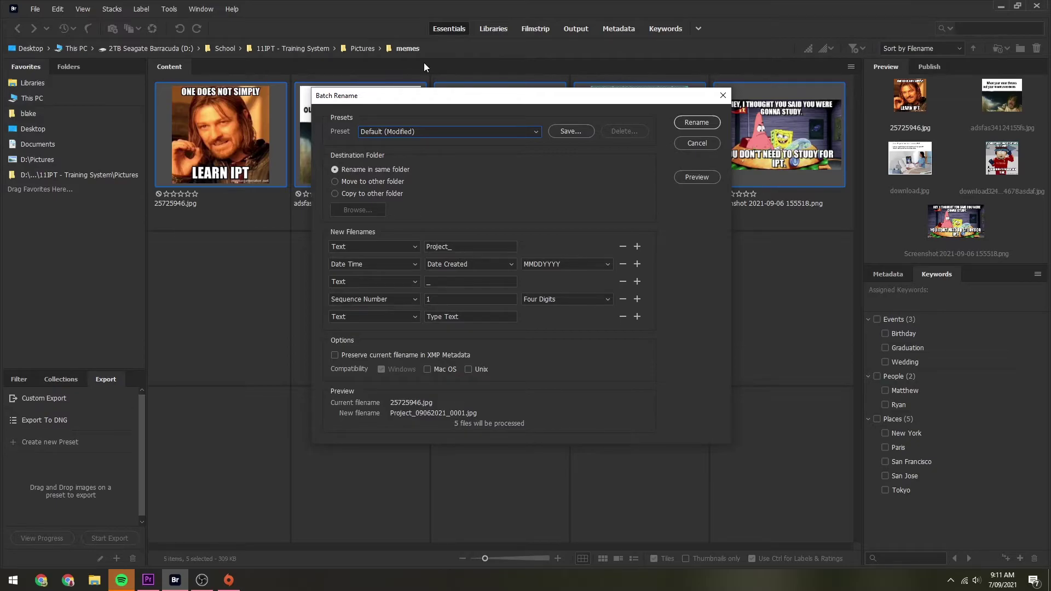
left_click(459, 130)
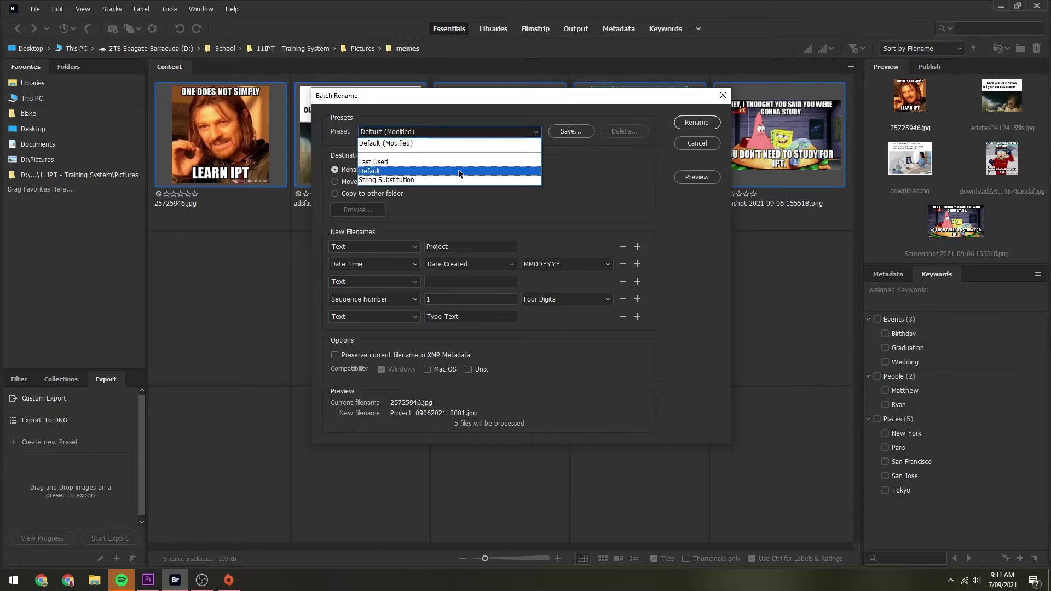
left_click(549, 195)
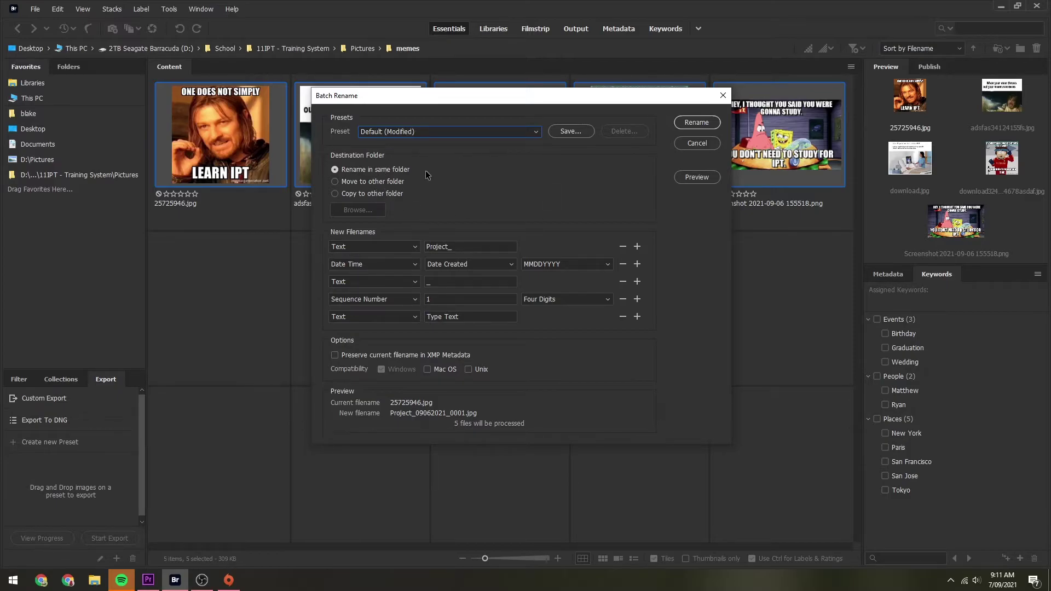
left_click_drag(420, 100, 414, 280)
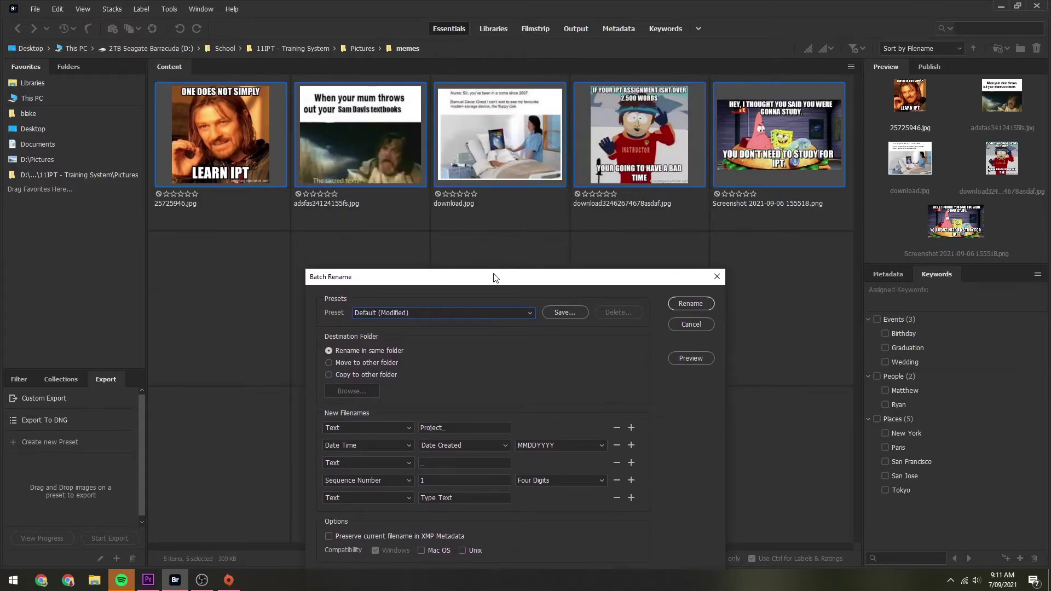
left_click_drag(495, 277, 500, 164)
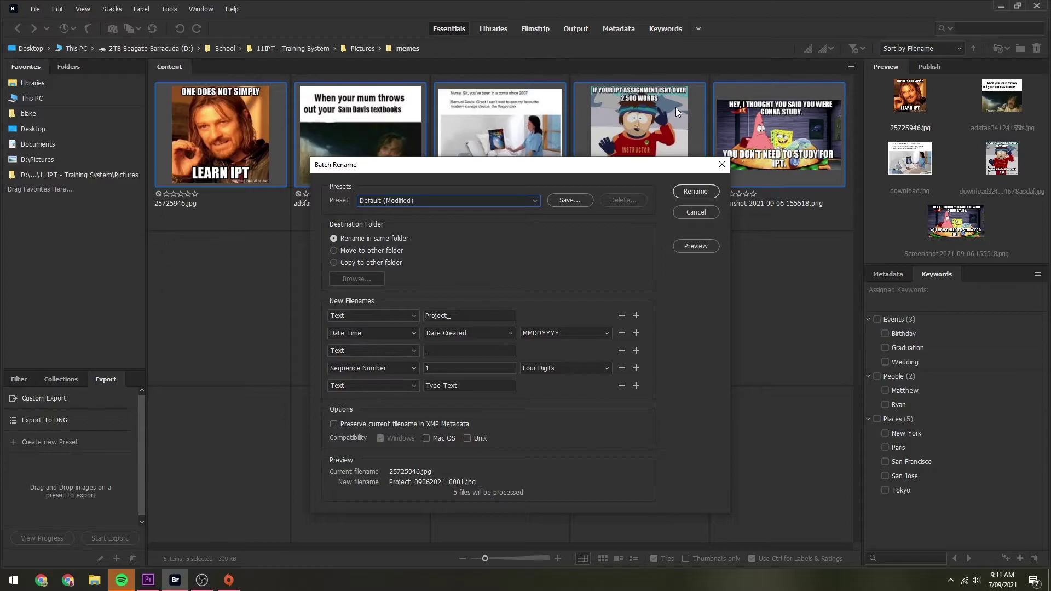
left_click_drag(573, 162, 563, 140)
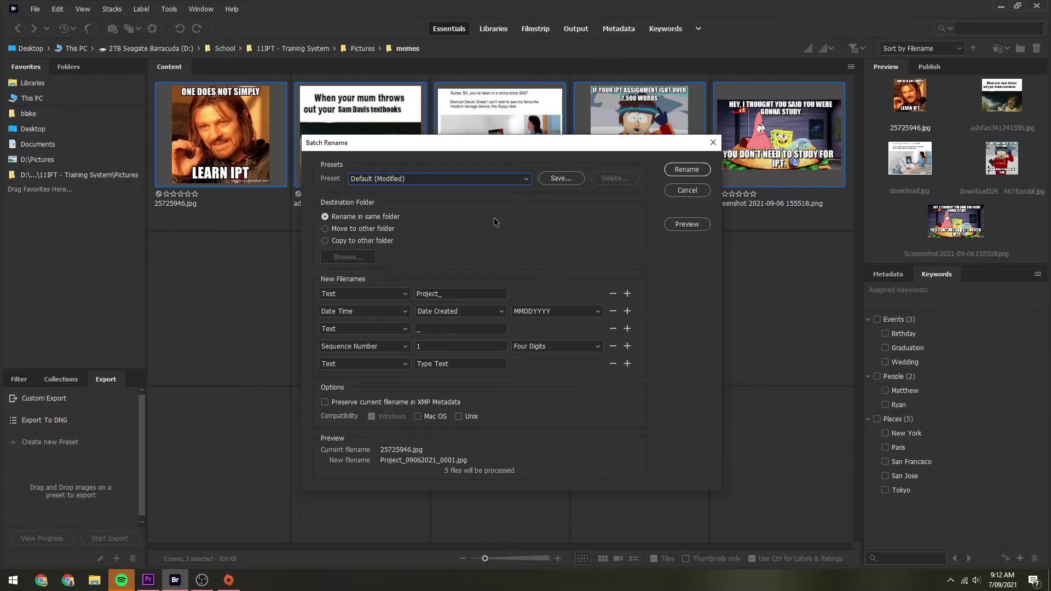
Step: Reduce the new filename pattern to a single text component and set its text to Meme_
left_click(613, 311)
left_click(613, 311)
left_click(613, 311)
left_click(613, 311)
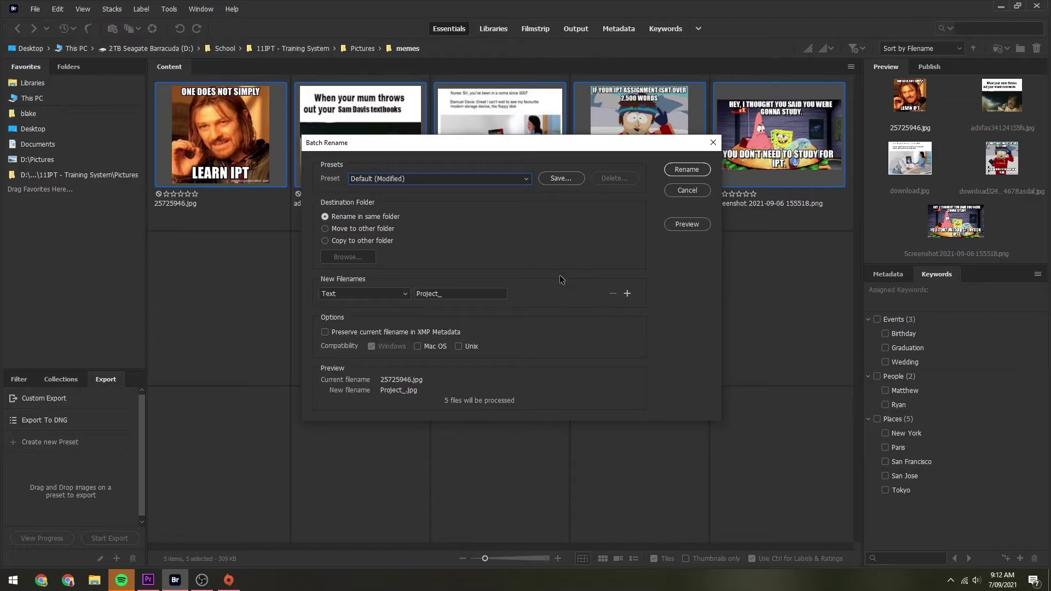
left_click_drag(441, 293, 384, 281)
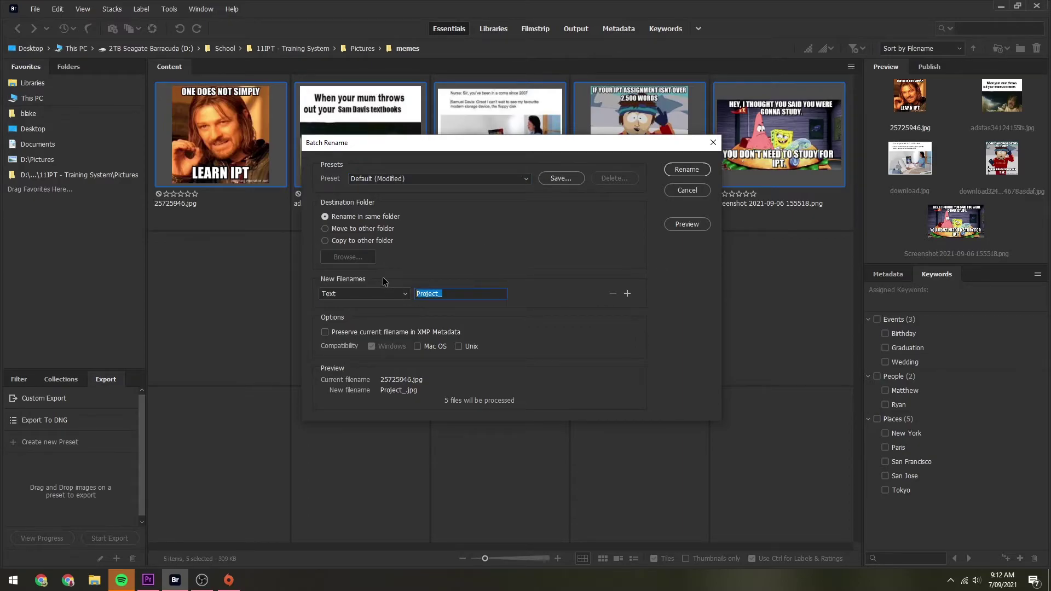
type("Meme_")
Step: Add a Date Time component after Meme_ that uses today's date in DDMMYY format
left_click(627, 294)
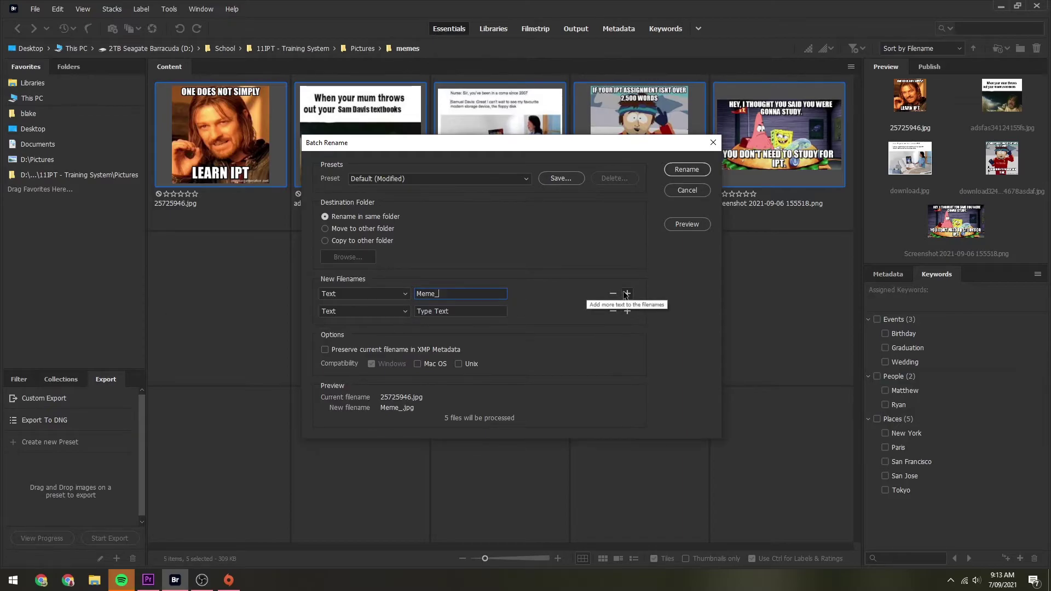
left_click(396, 316)
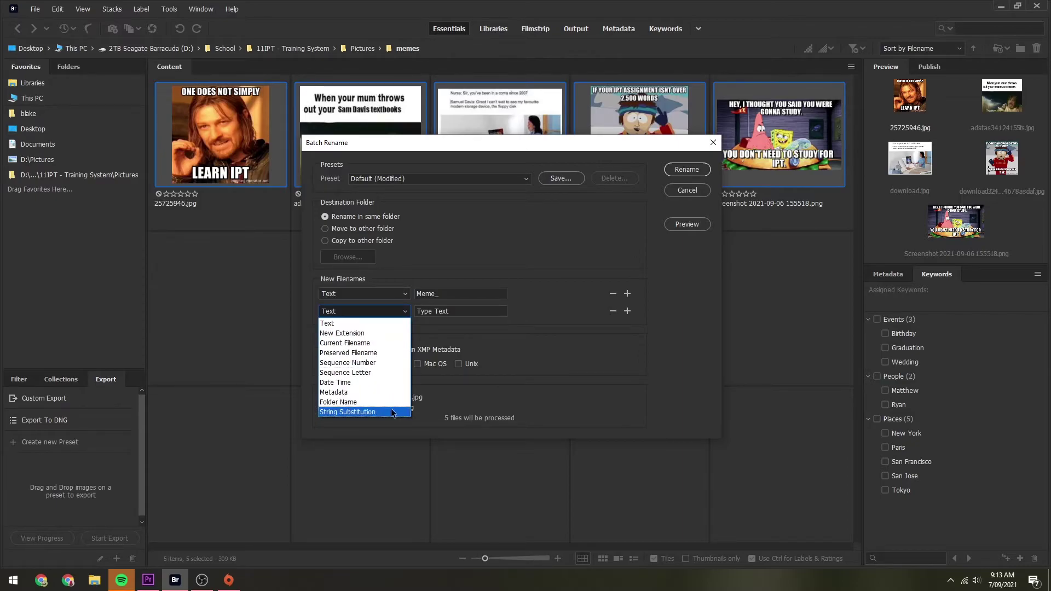
left_click(378, 383)
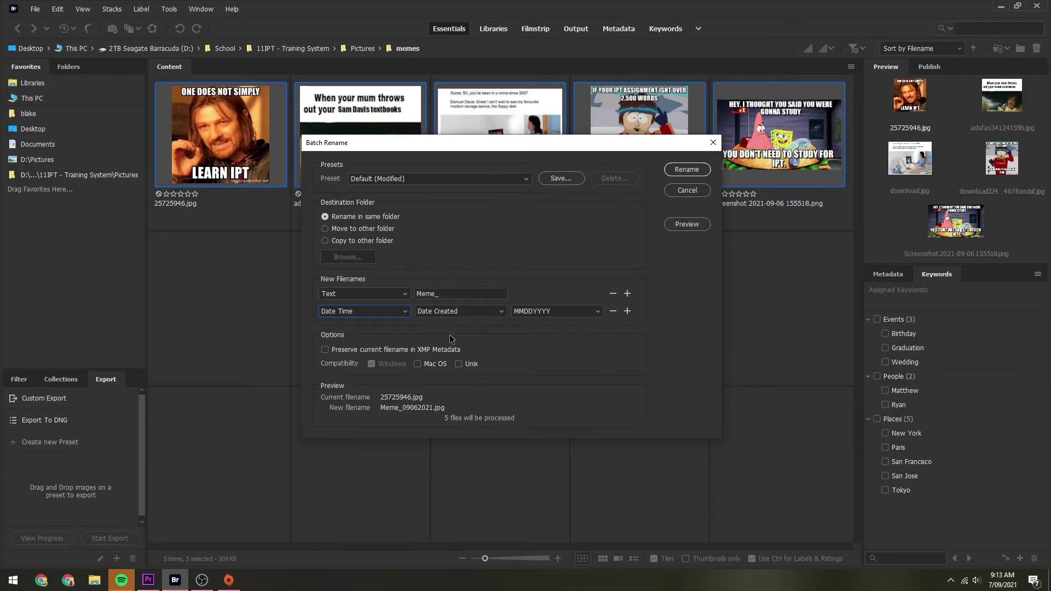
left_click(452, 311)
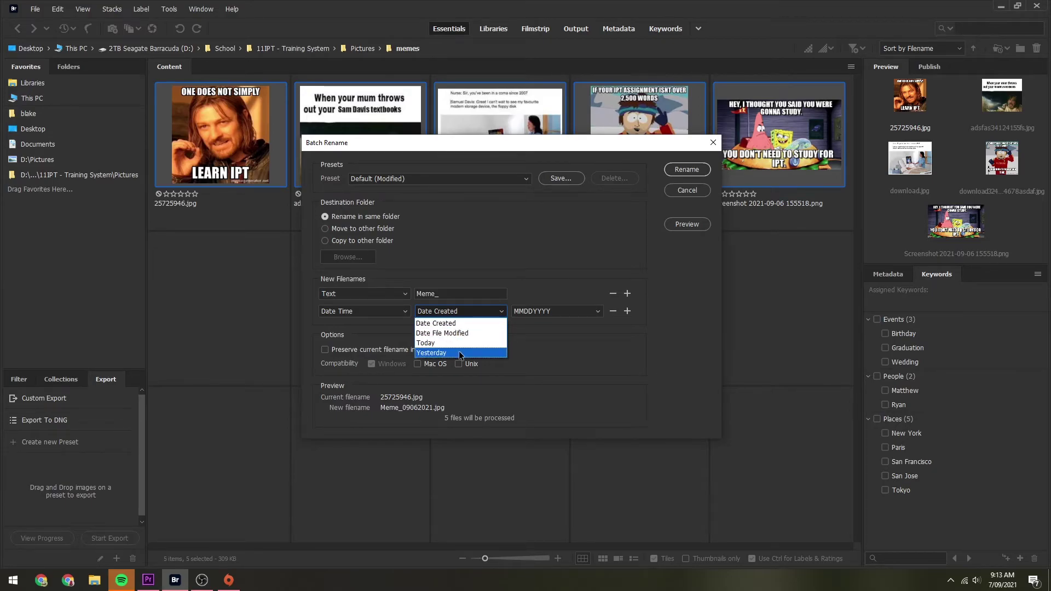
left_click(430, 342)
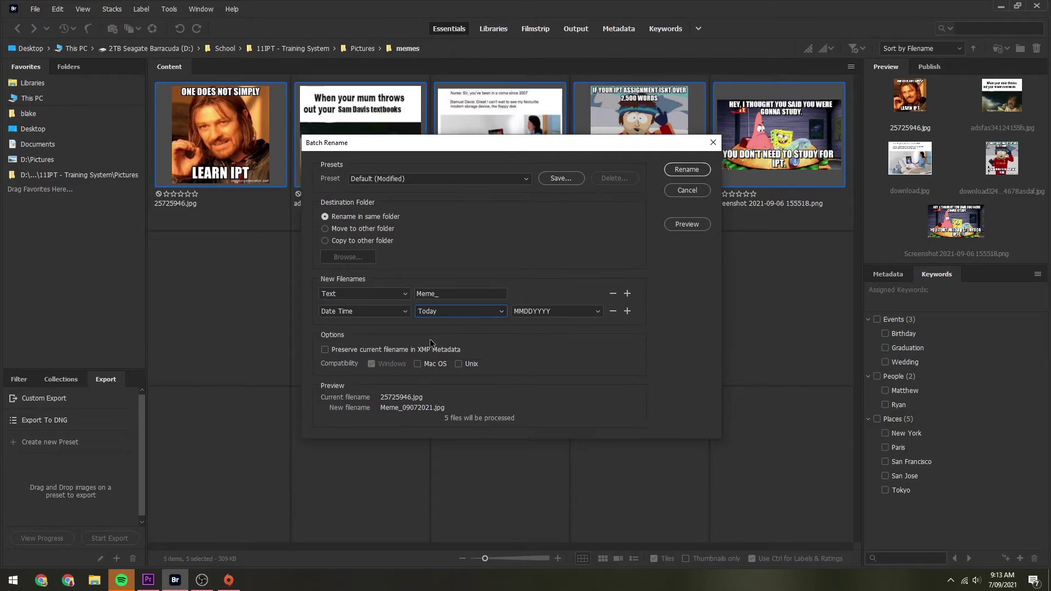
left_click(560, 314)
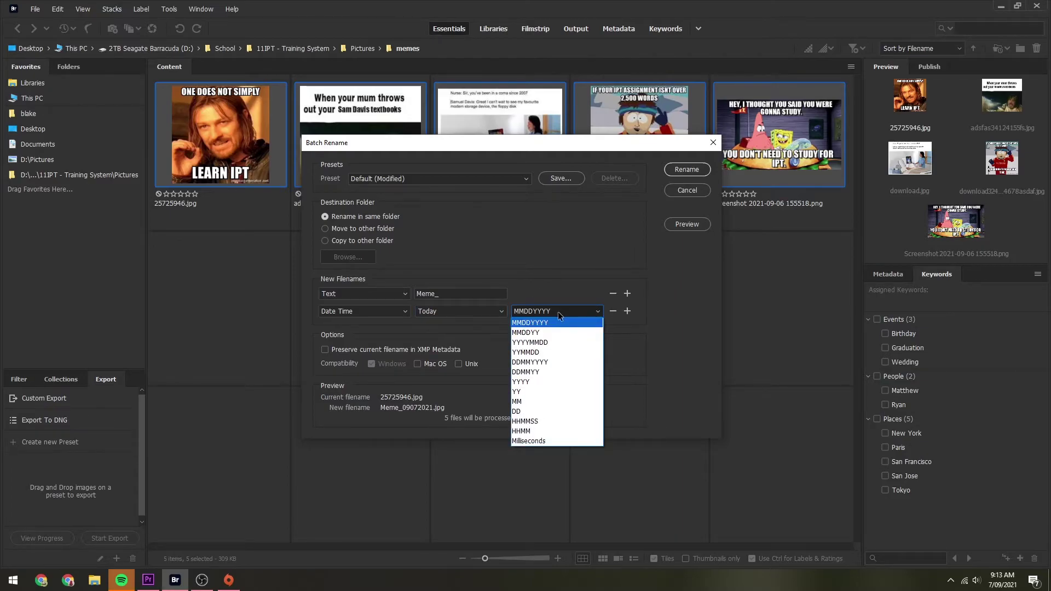
left_click(570, 372)
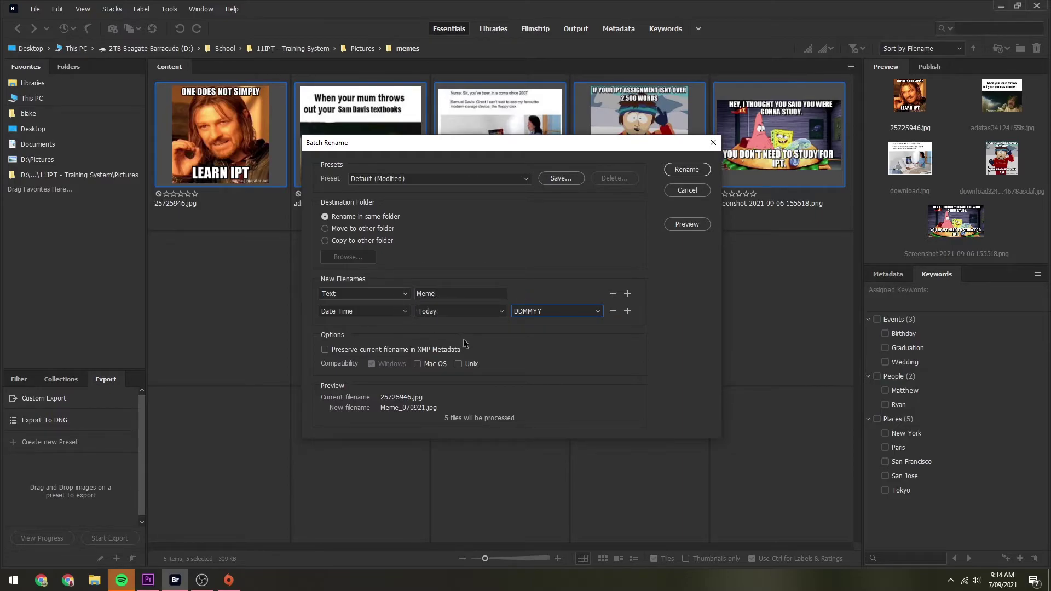
Step: Add a Sequence Number component after the date in the new filename pattern, starting at 1 and using two digits
left_click(630, 312)
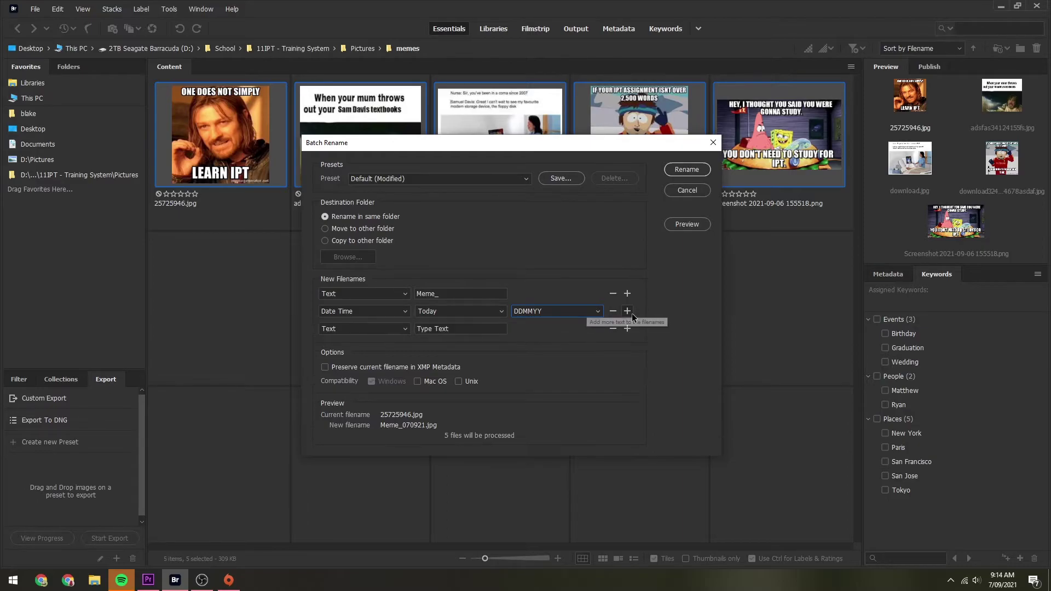
left_click(398, 330)
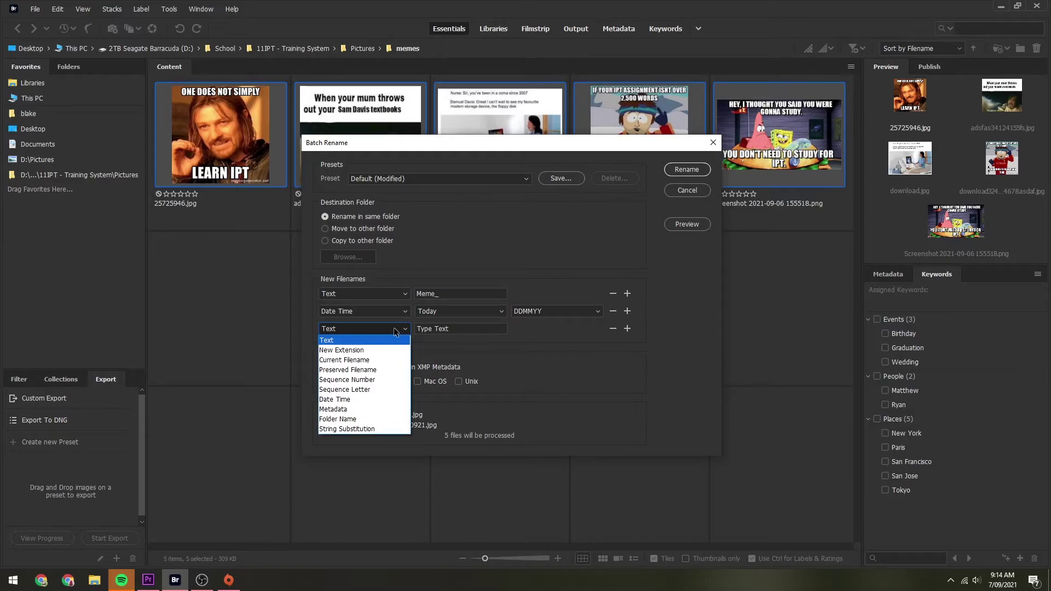
left_click(387, 381)
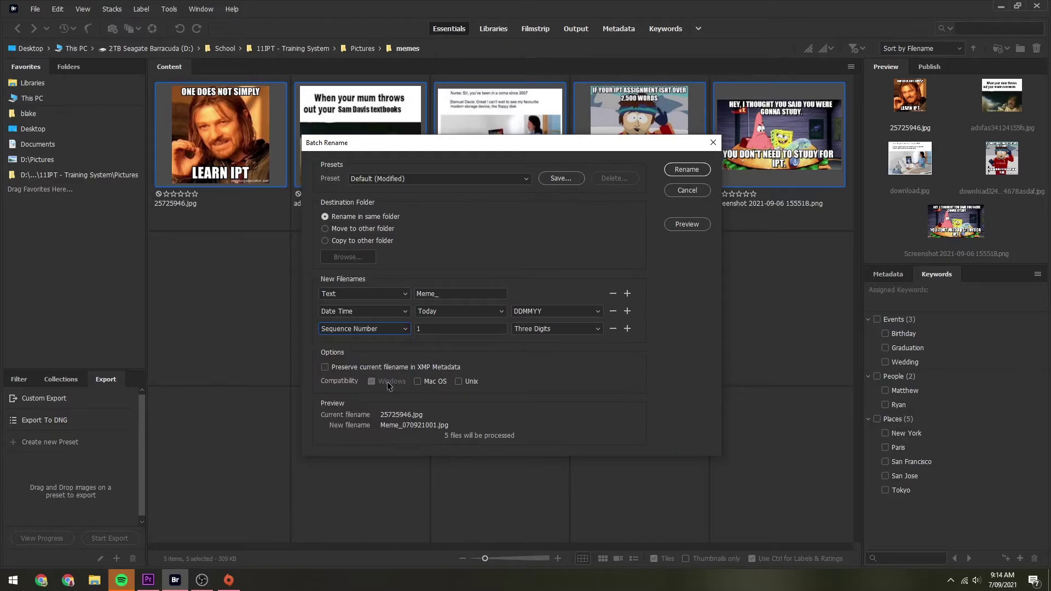
left_click(535, 330)
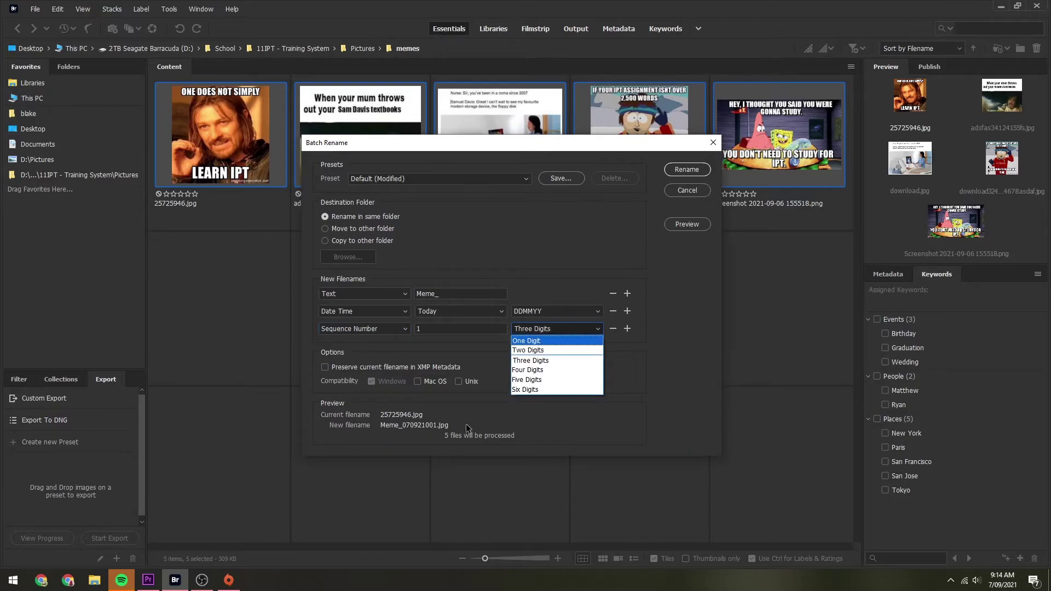
left_click(547, 350)
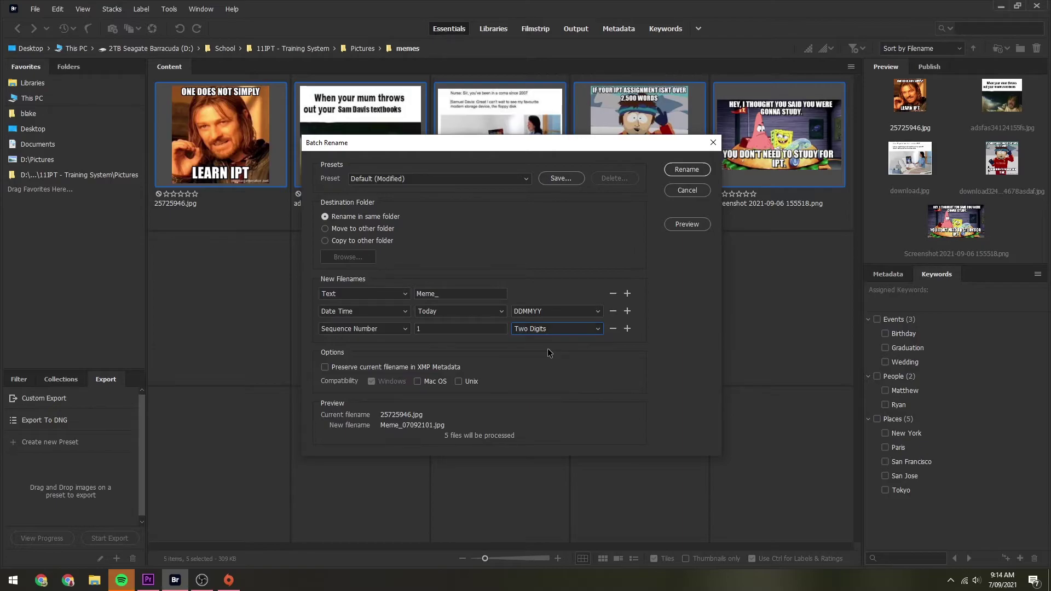
left_click(540, 331)
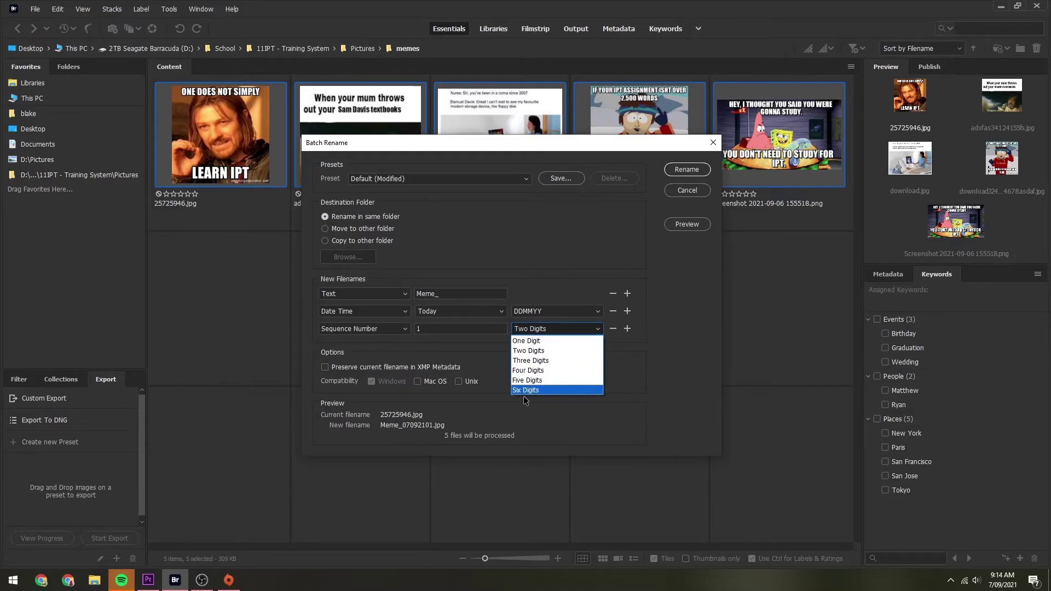
left_click(522, 352)
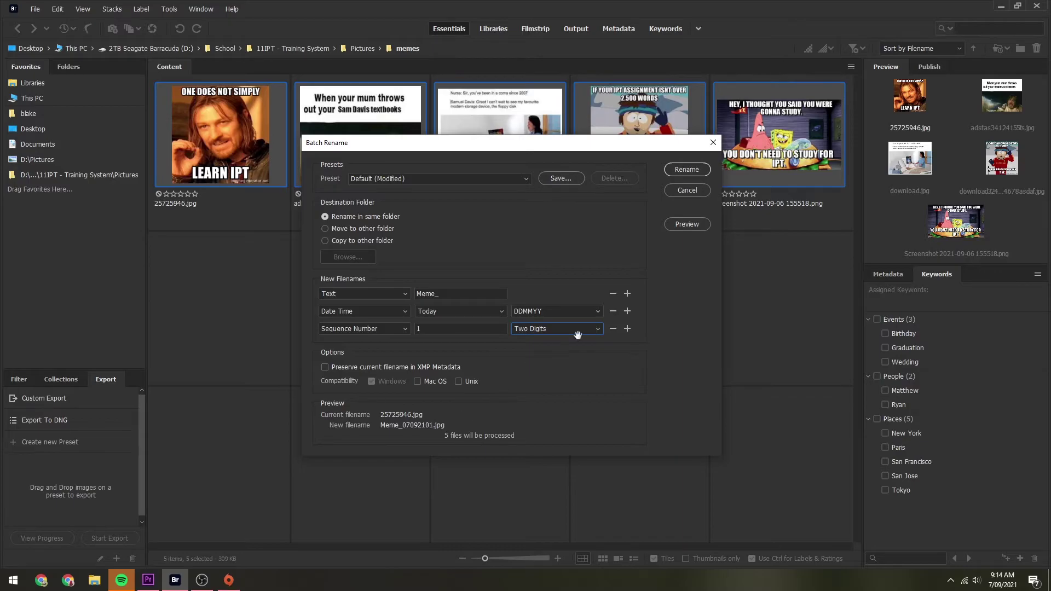
Step: Insert a text component containing an underscore between the date and the sequence number
left_click(629, 311)
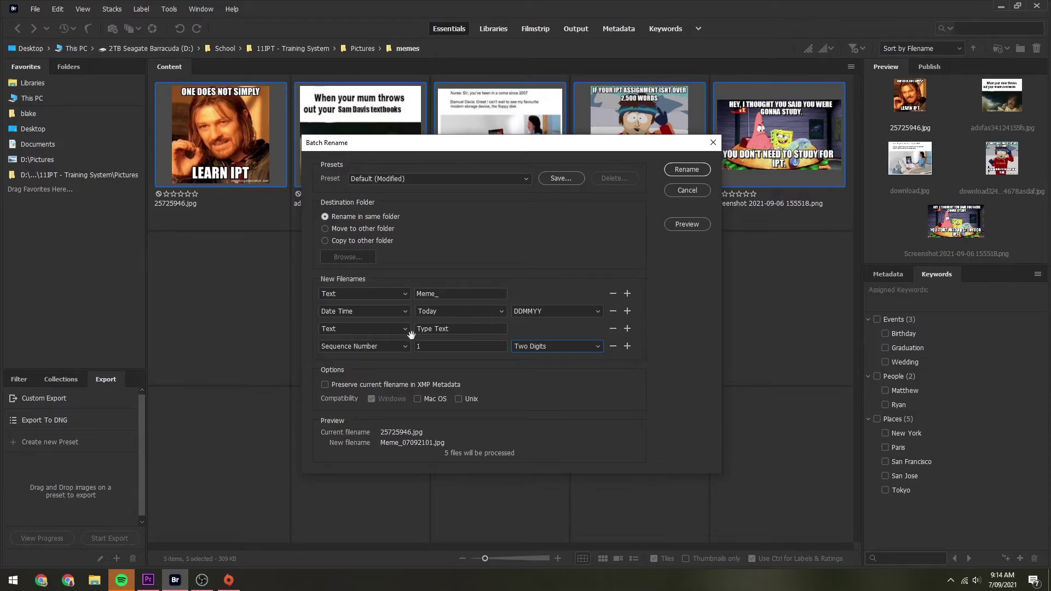
left_click(459, 328)
type("_")
Step: Preview the new meme filenames, run the batch rename in the same folder, and clear the selection
left_click(687, 223)
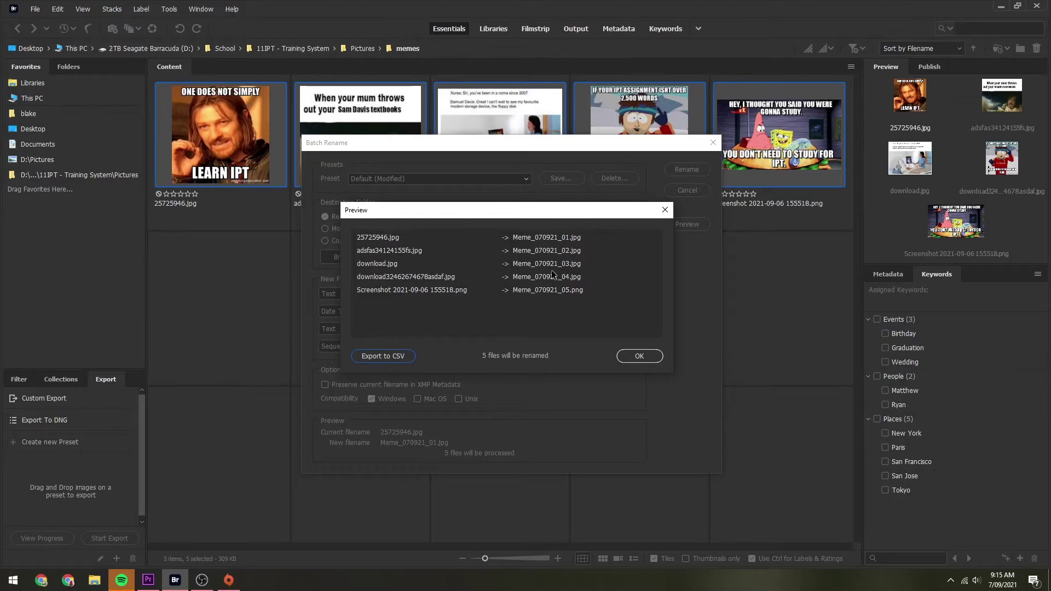
left_click(630, 356)
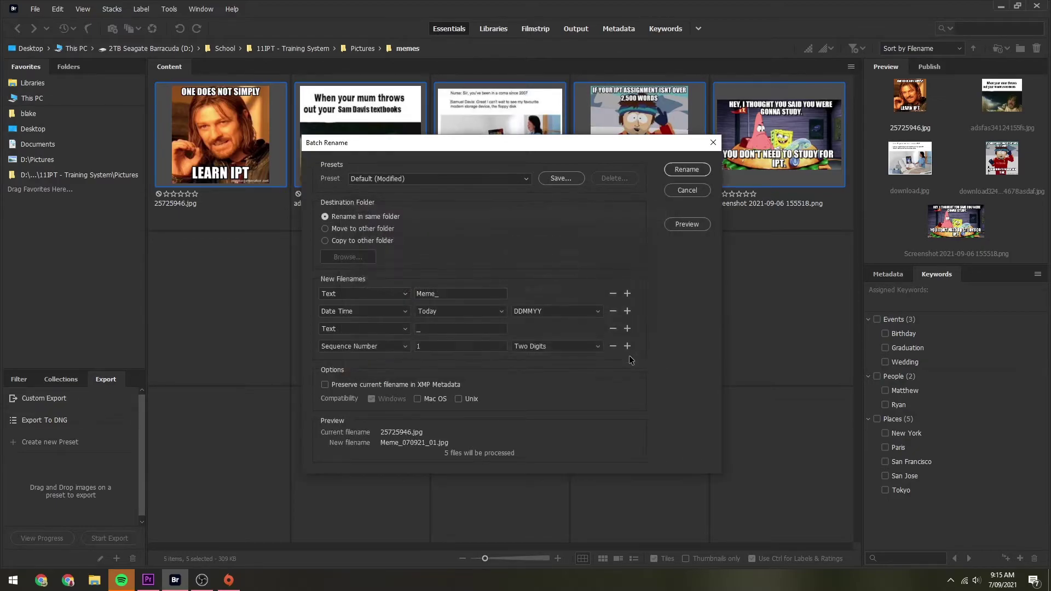
left_click(680, 171)
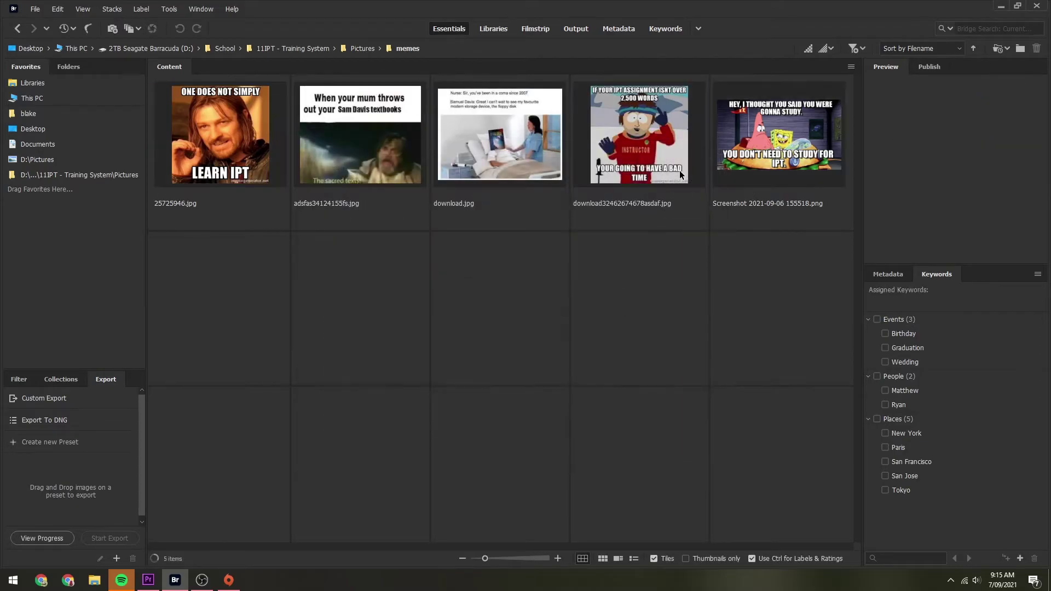
left_click(609, 265)
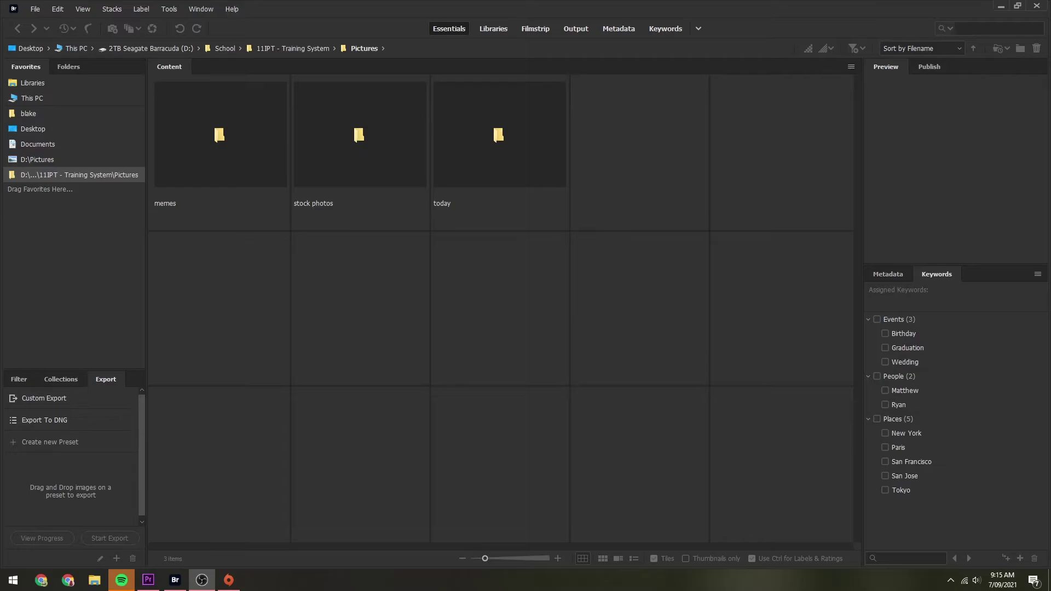
Step: Open the today folder and create a new collection named Libby
double_click(551, 145)
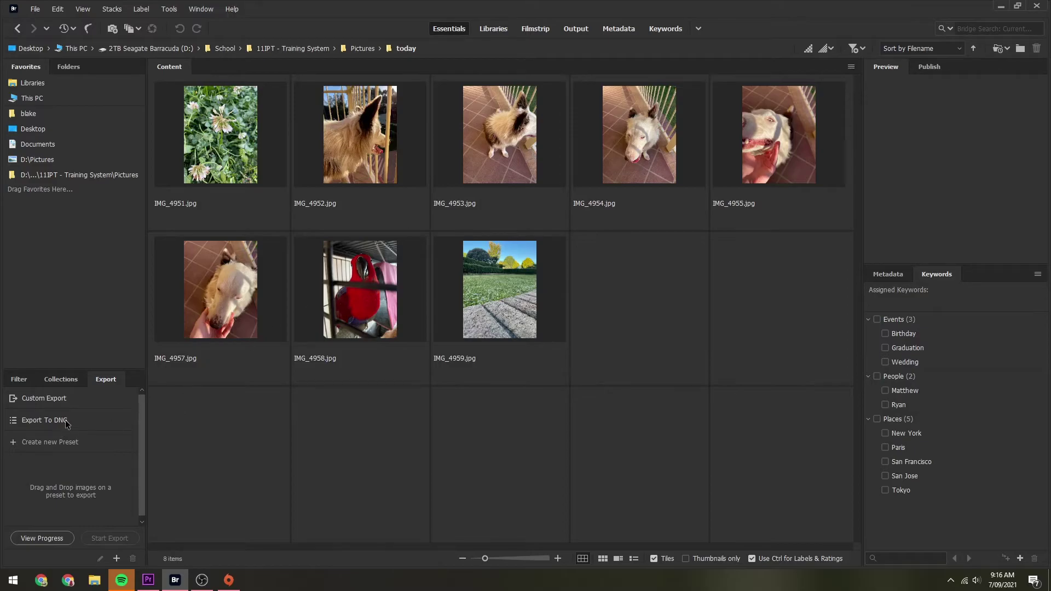
left_click(58, 380)
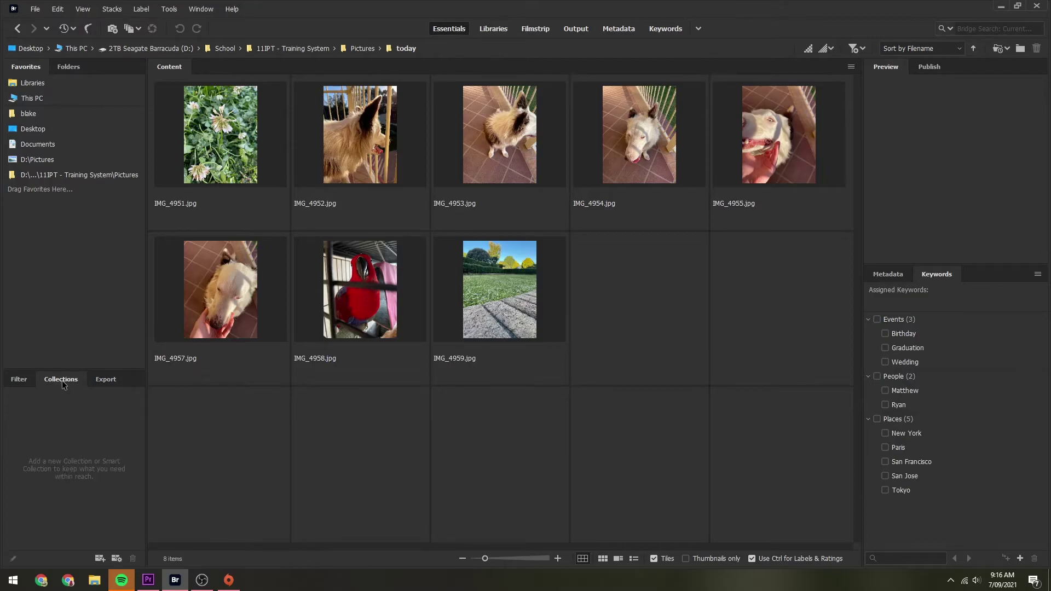
left_click(104, 558)
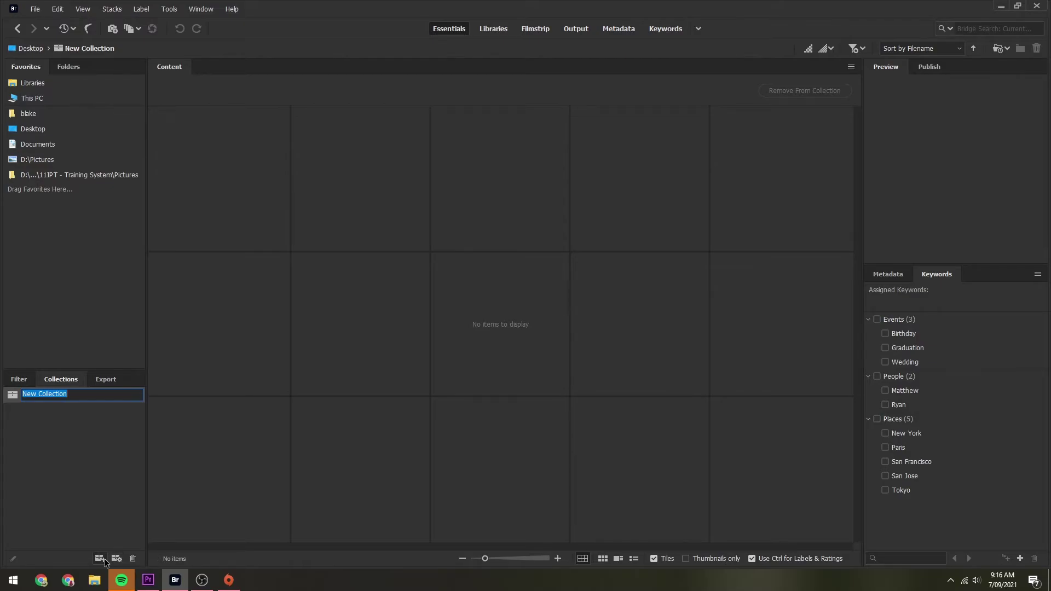
type("Libby")
key("Return")
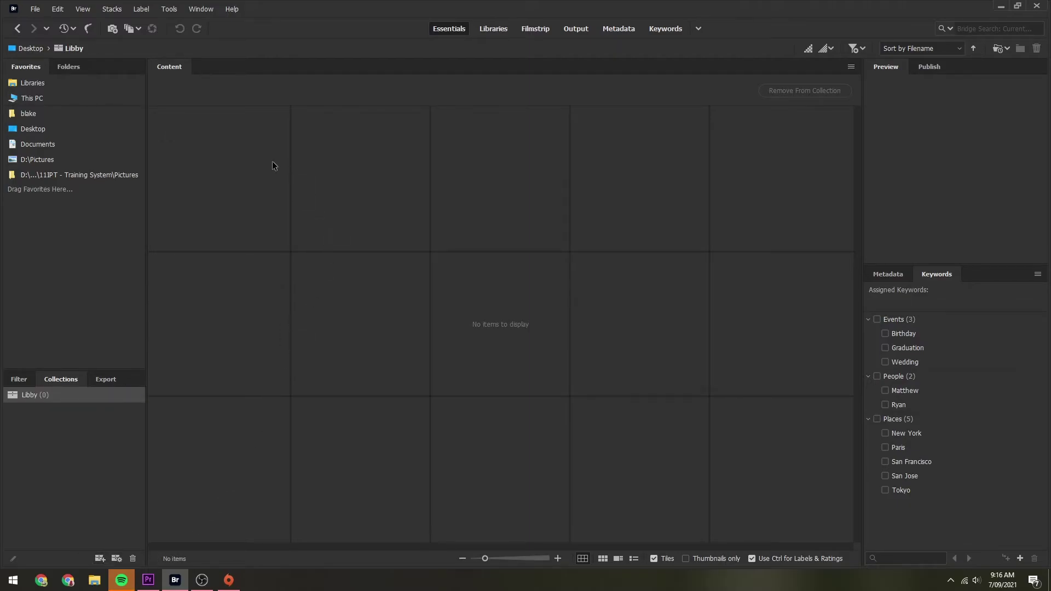
Step: Add the five dog photos IMG_4952 to IMG_4955 and IMG_4957 from the today folder to the Libby collection, and open the collection
left_click(38, 175)
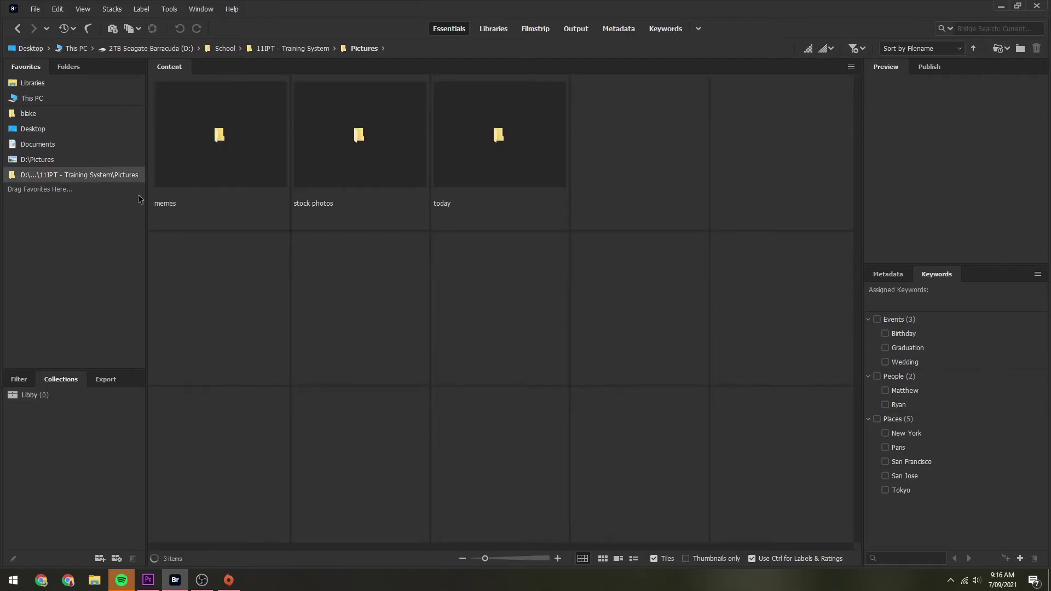
double_click(447, 159)
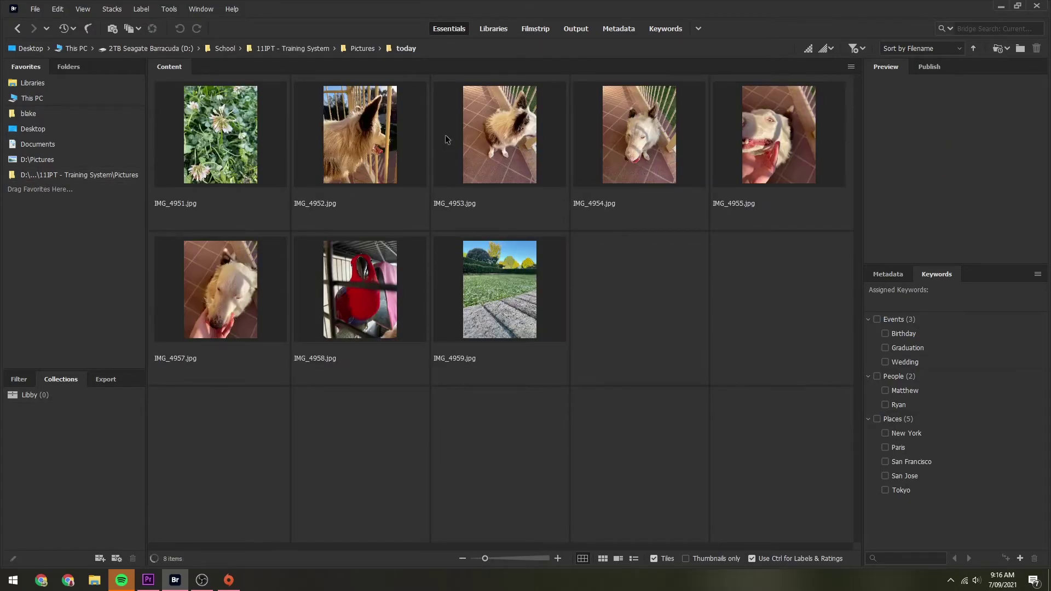
left_click(392, 160)
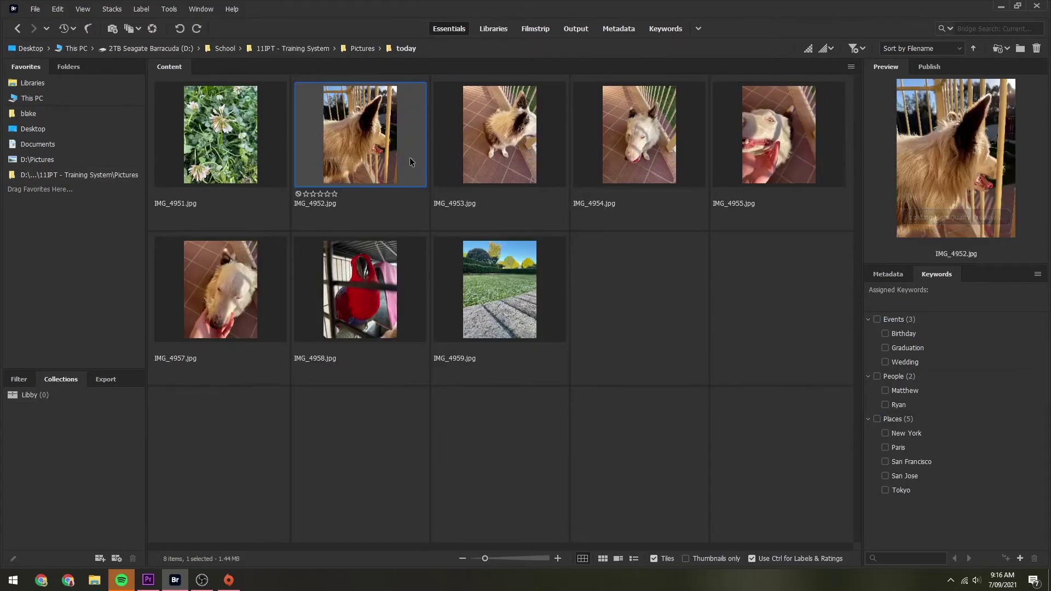
left_click(474, 153, "ctrl")
left_click(631, 155, "ctrl")
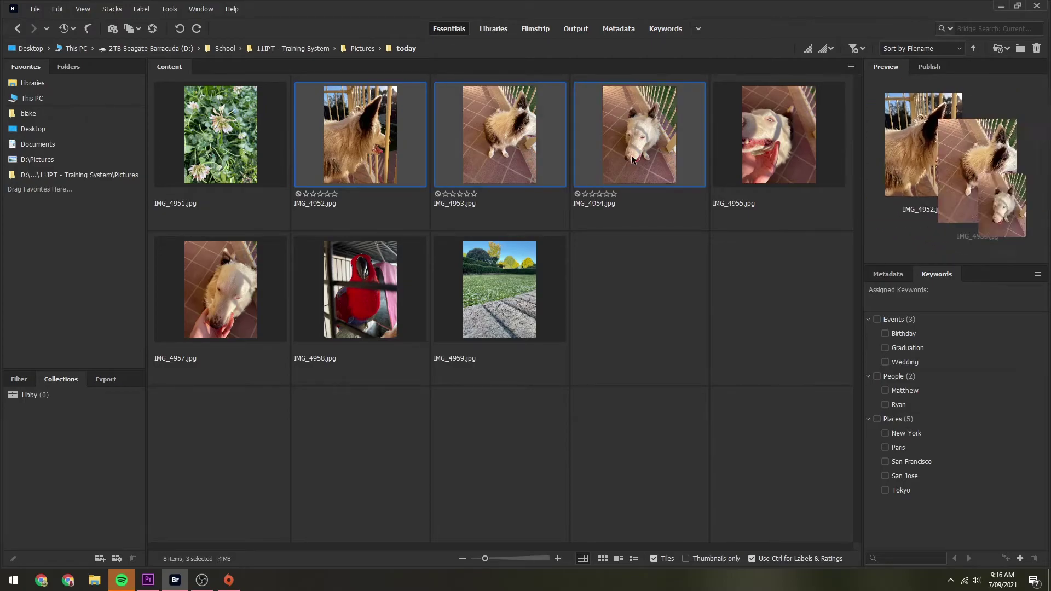
left_click(762, 158, "ctrl")
key("shift+Right")
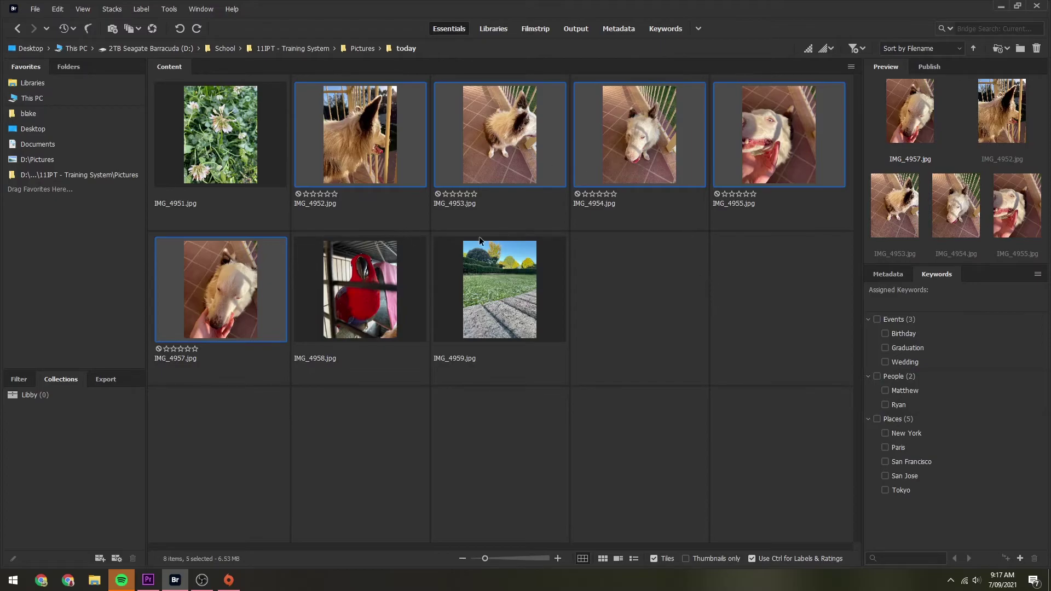
left_click_drag(521, 150, 444, 230)
left_click_drag(230, 354, 43, 398)
left_click(39, 395)
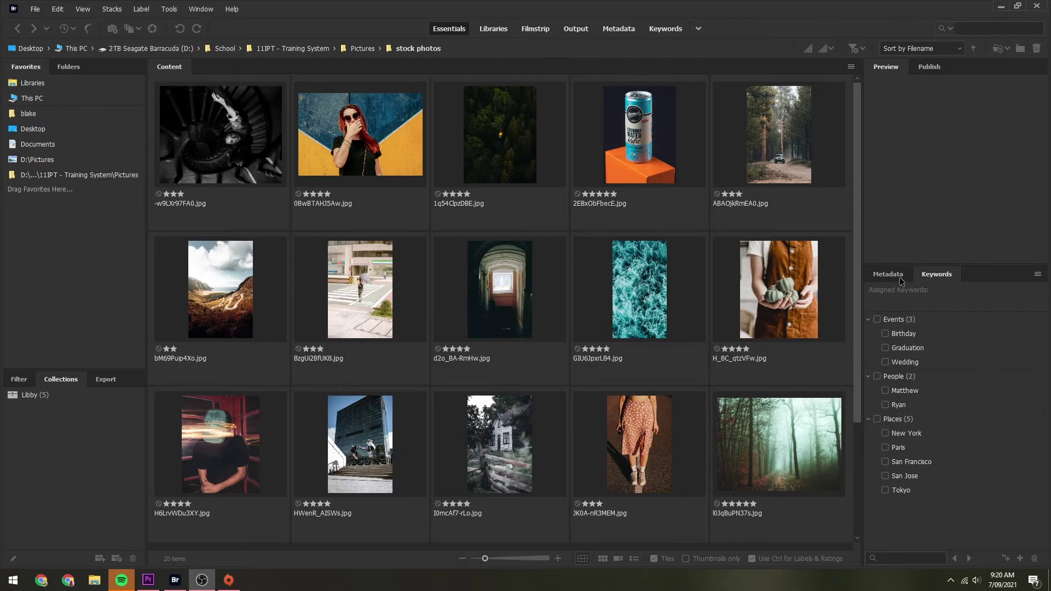
Step: Create a Colour keyword and add a sub keyword named Blue under it
left_click(941, 283)
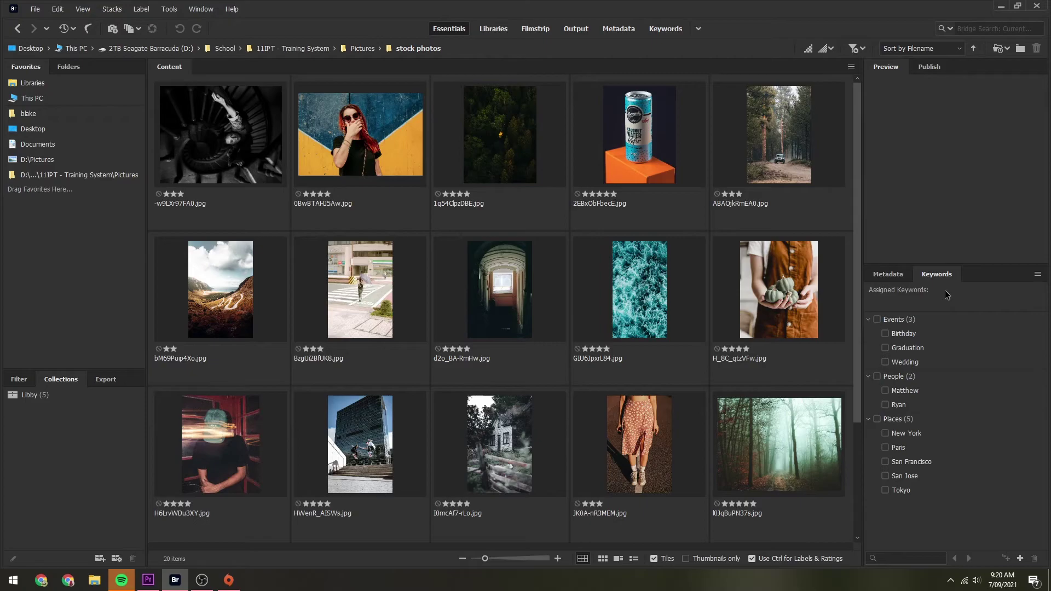
left_click(1020, 559)
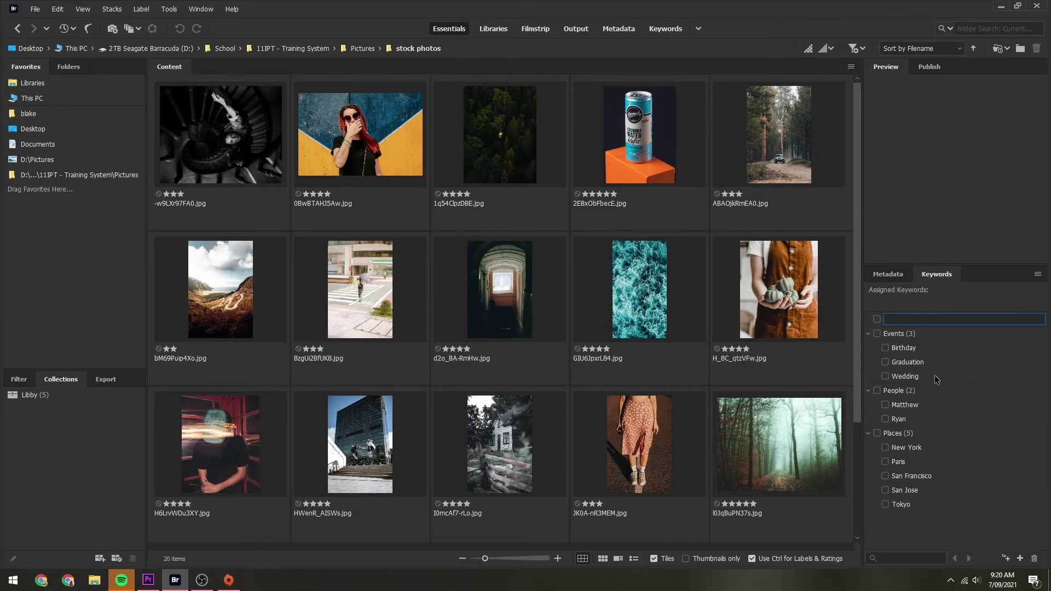
type("ur")
key("Return")
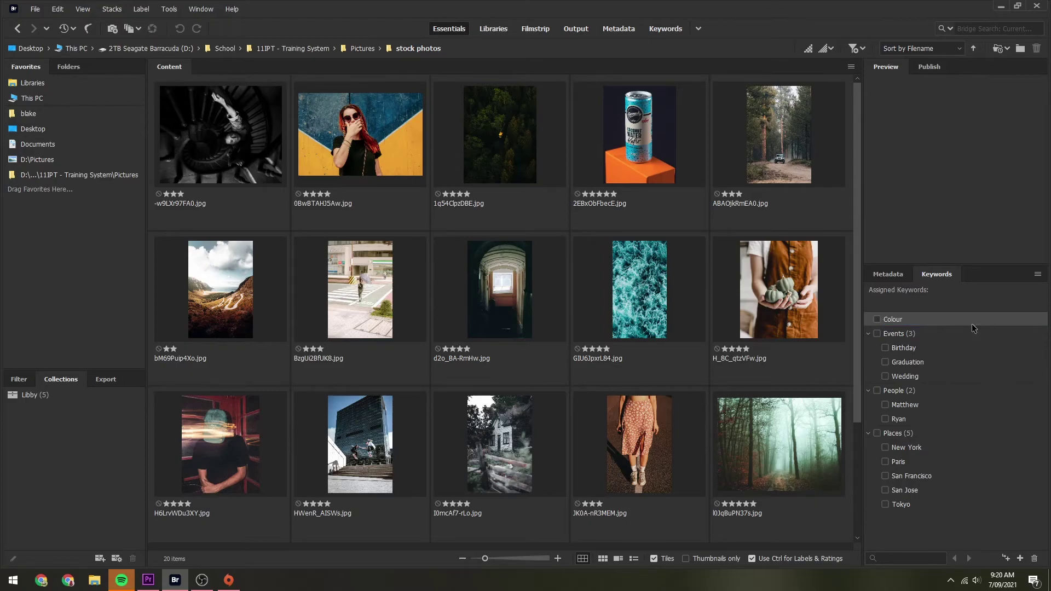
left_click(1008, 559)
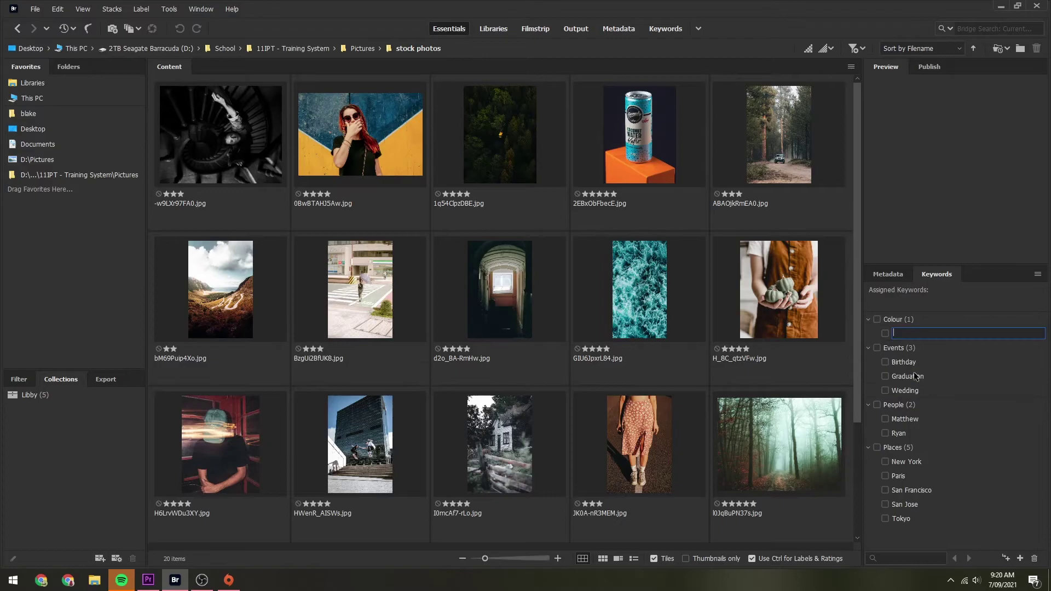
type("Blue")
right_click(901, 330)
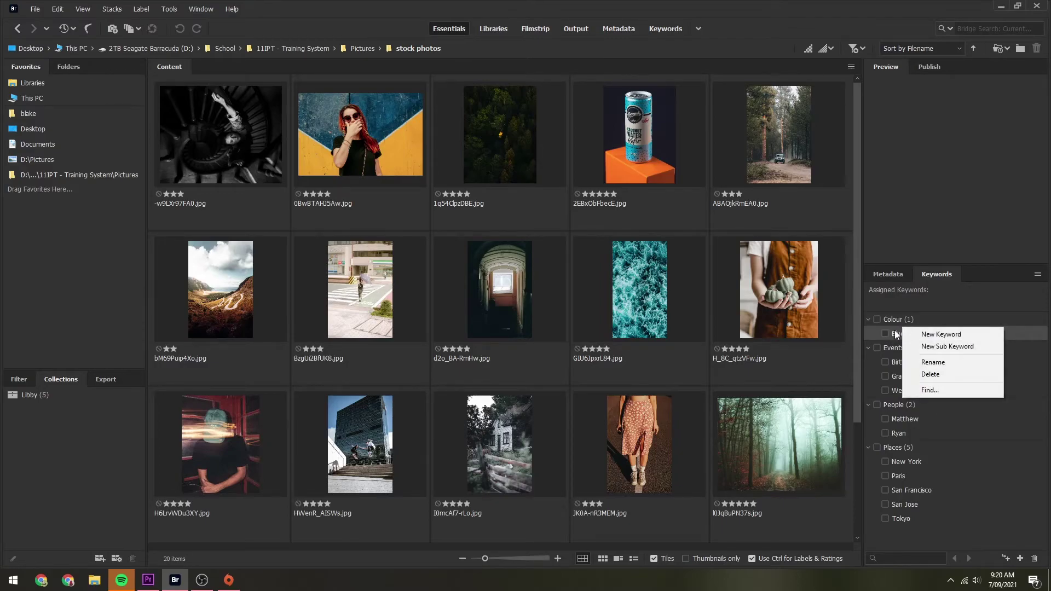
left_click(895, 334)
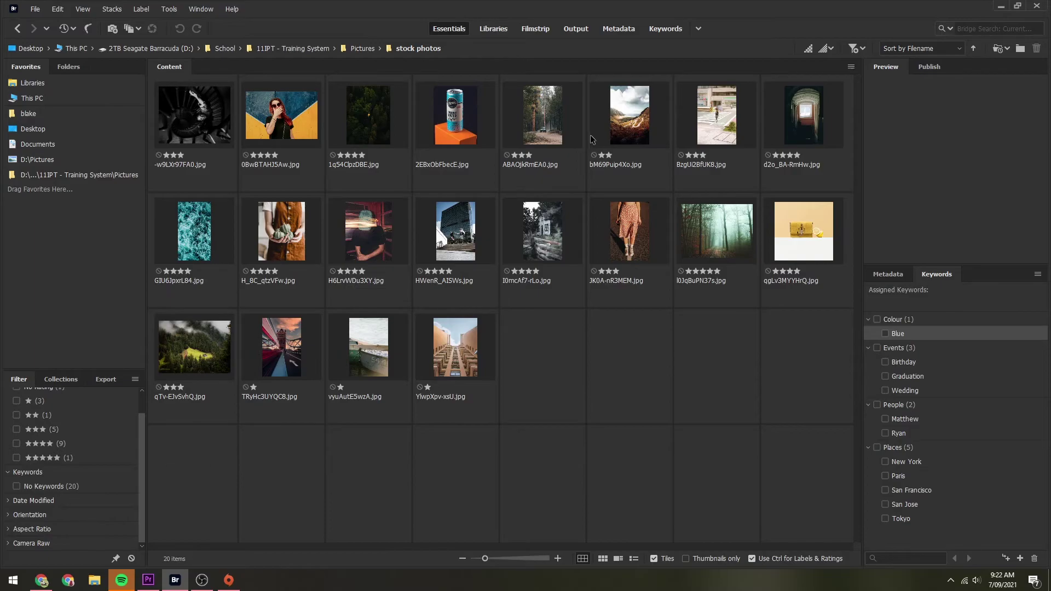
Step: Assign the Blue keyword to the drink can photo, the red-haired woman, the turquoise water and the HWenR_AISWs.jpg building photo
left_click(469, 125)
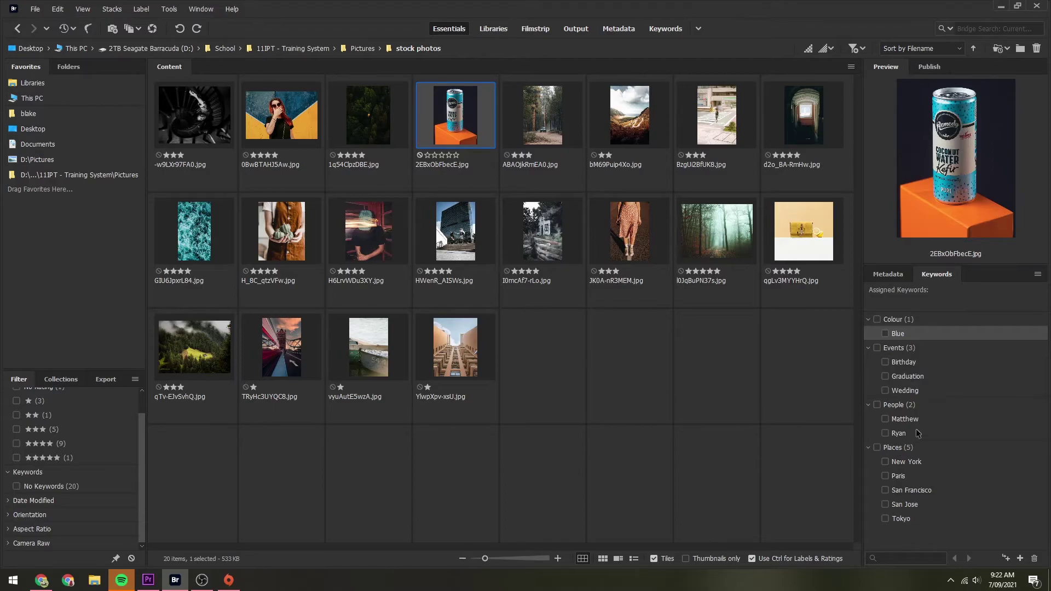
left_click(885, 334)
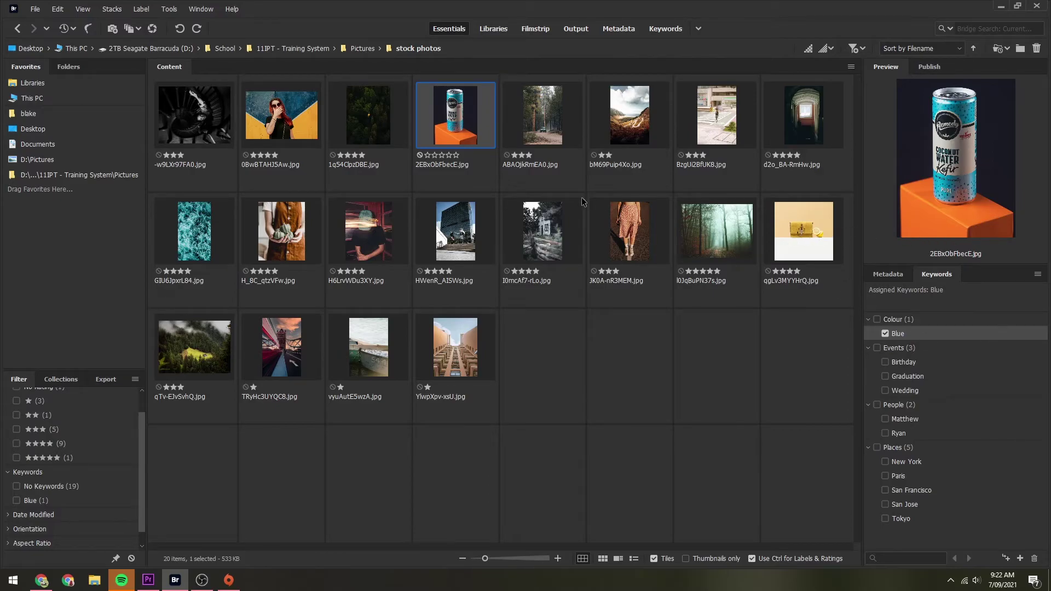
left_click(308, 121)
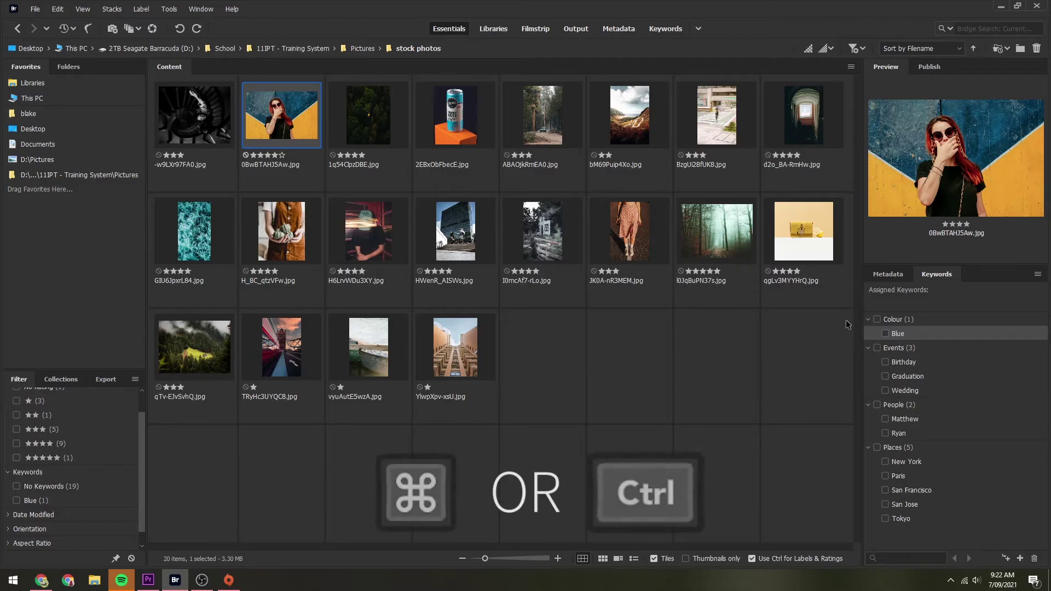
left_click(222, 232, "ctrl")
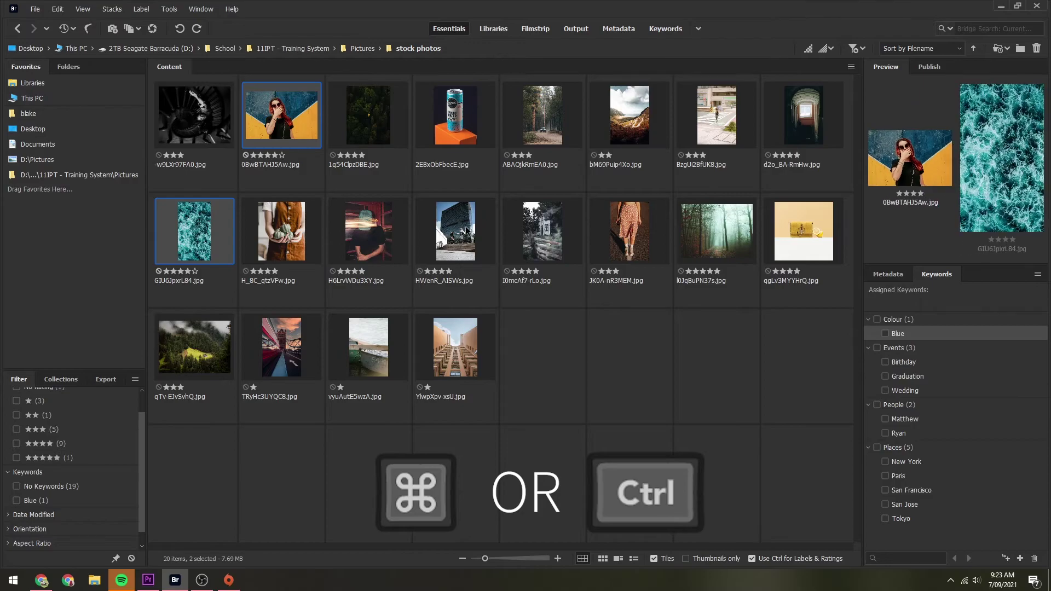
left_click(467, 231, "ctrl")
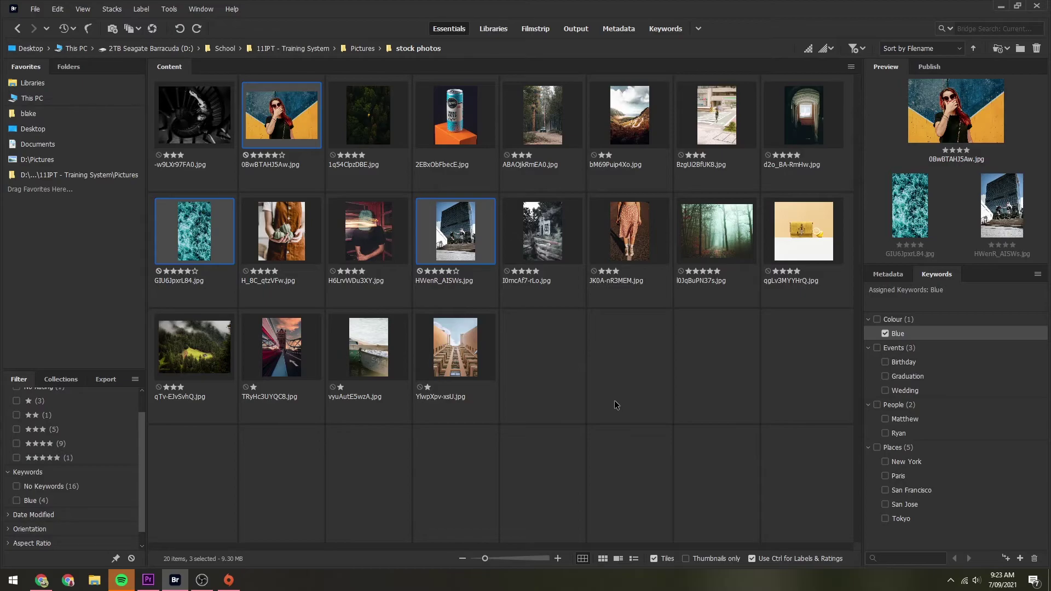
Step: Clear the selection and filter the stock photos by the Blue keyword
left_click(618, 361)
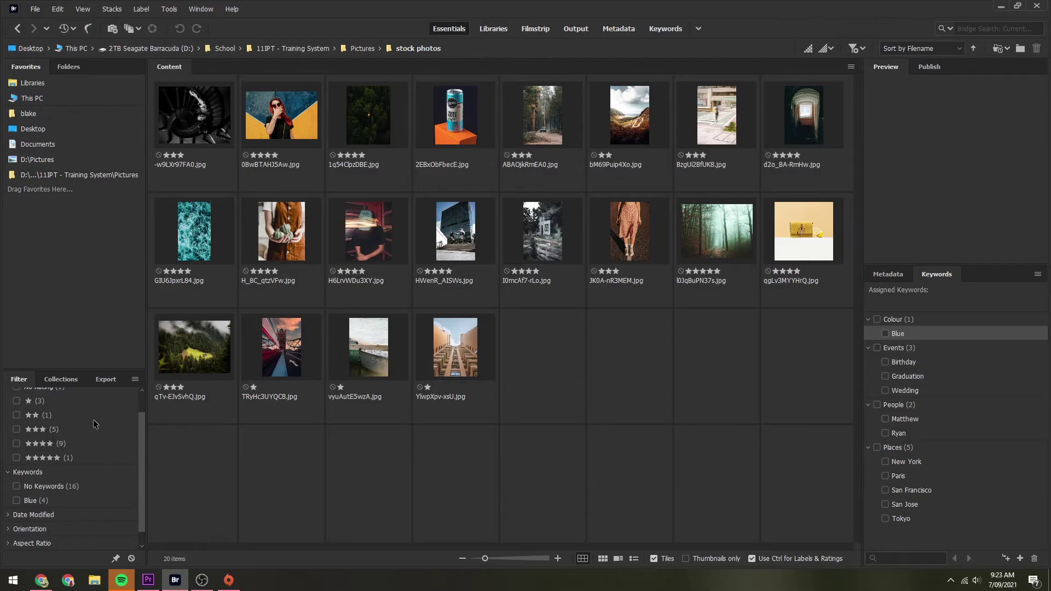
left_click(17, 500)
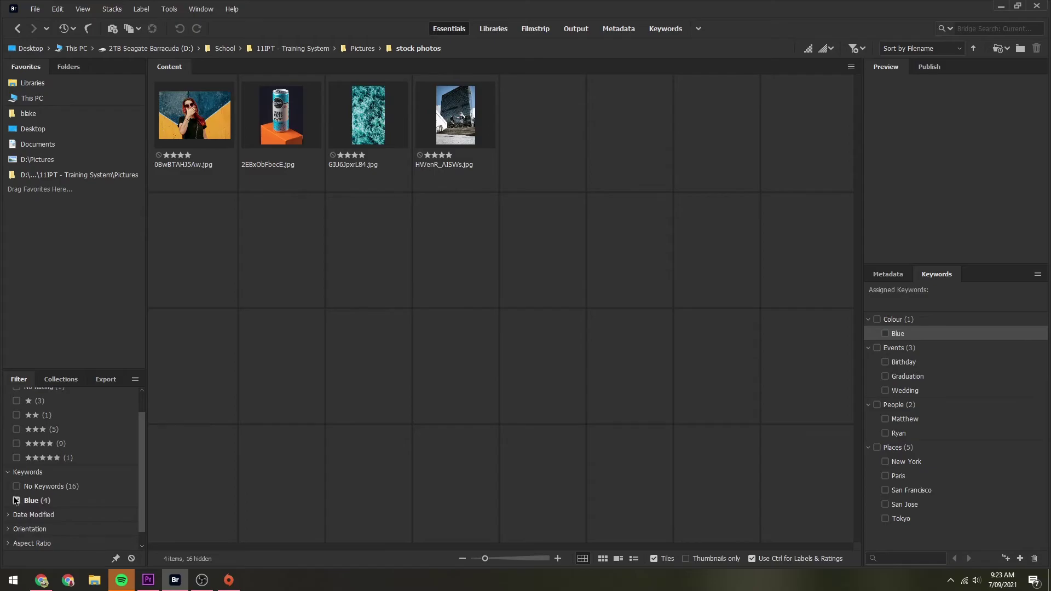
Step: Remove the Blue filter from the stock photos and create an Orientation keyword with a Portrait sub keyword
left_click(16, 501)
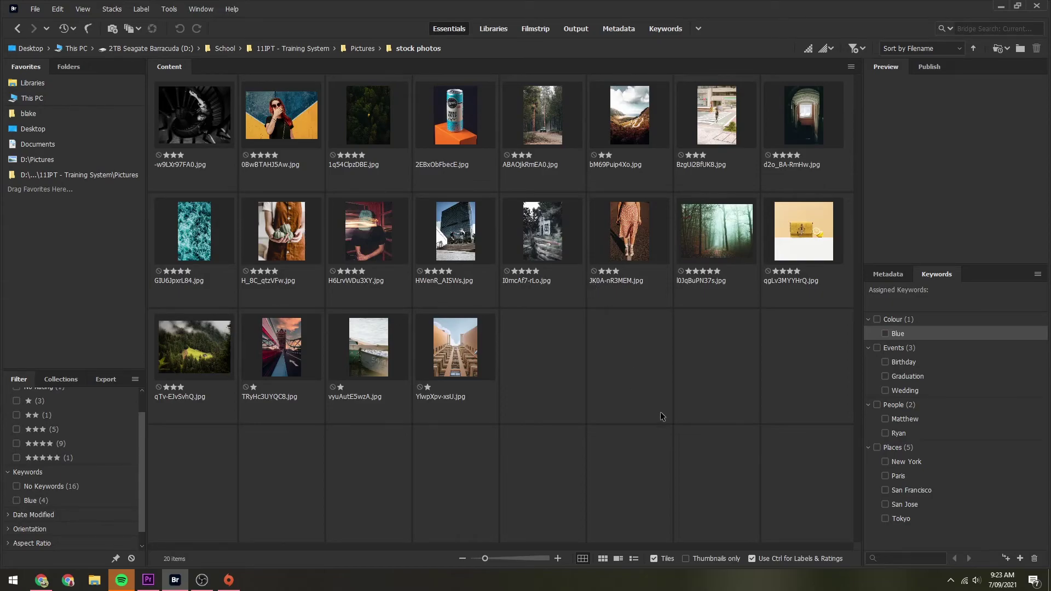
left_click(869, 319)
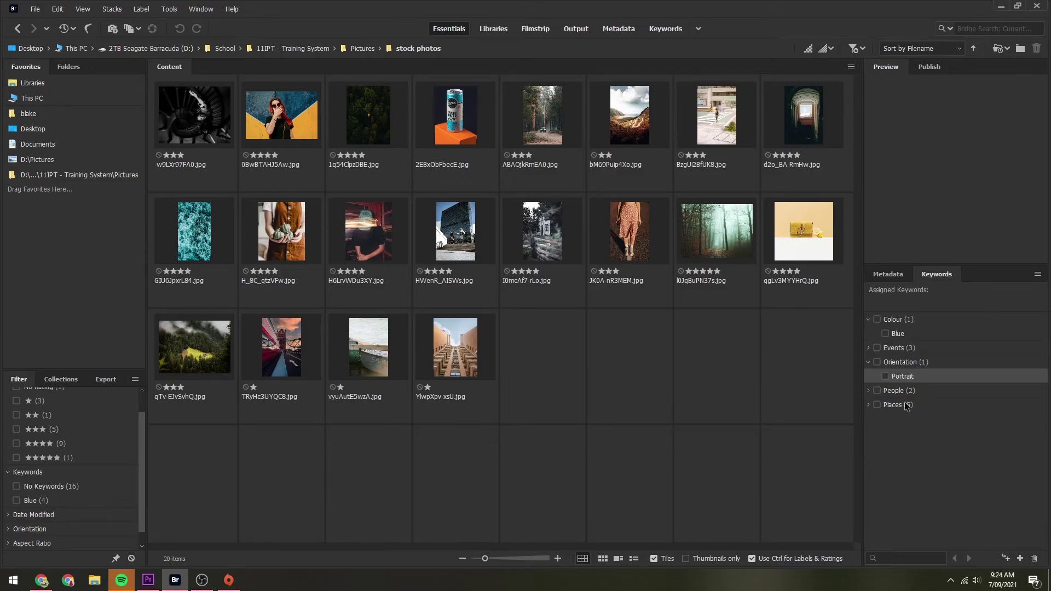
left_click(1005, 559)
left_click(910, 403)
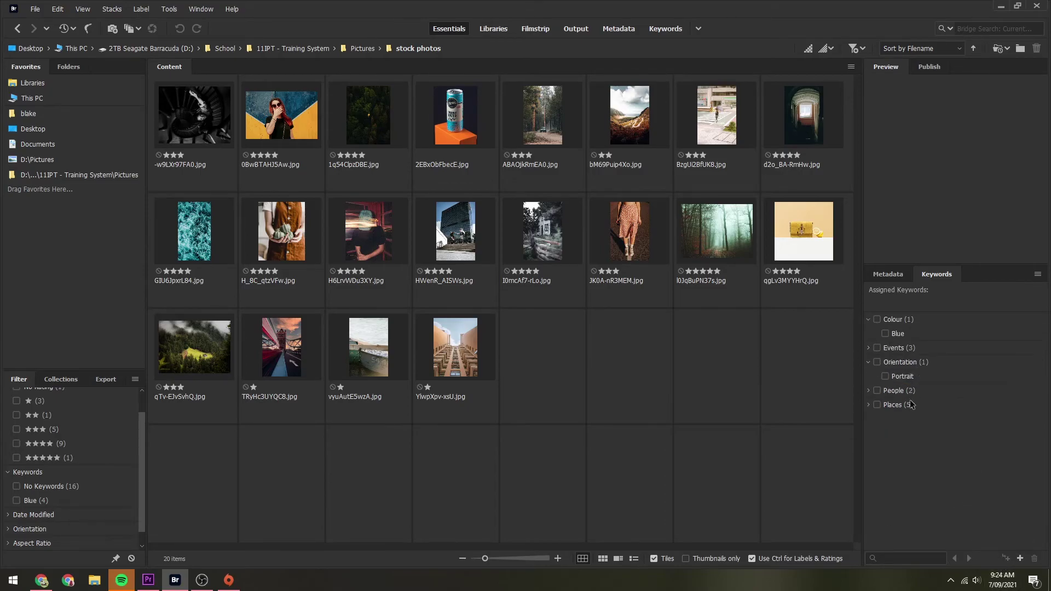
Step: Add a second sub keyword named Landscape under the Orientation keyword
left_click(901, 363)
left_click(1006, 559)
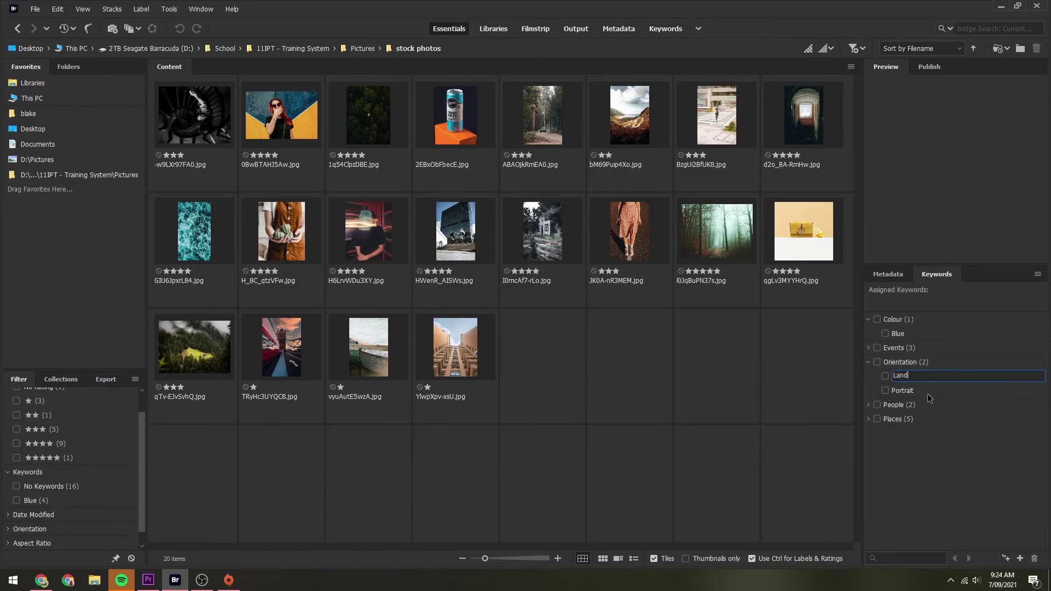
type("Landscape")
key("Return")
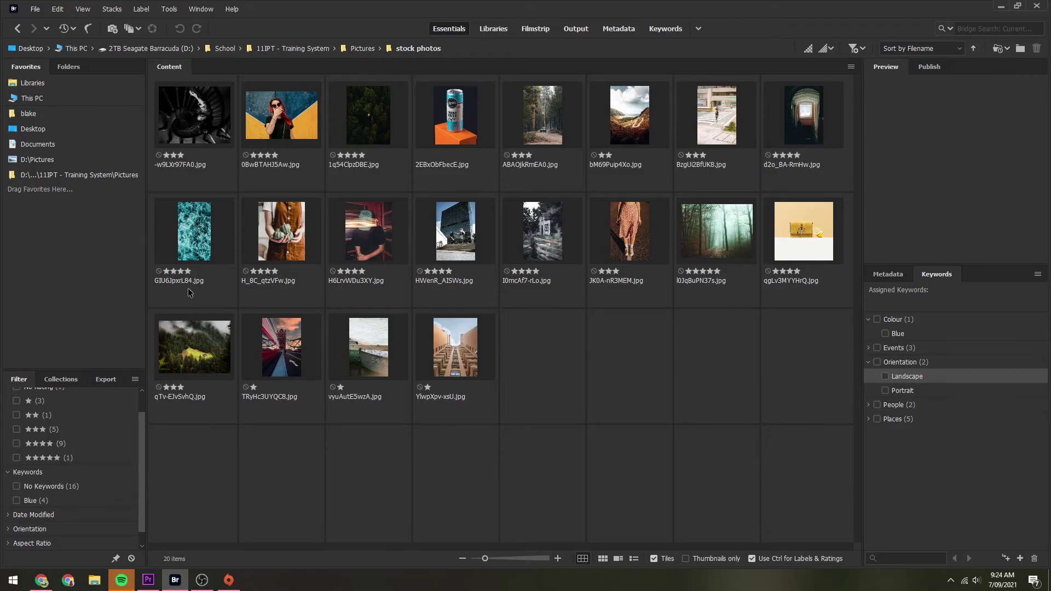
Step: Assign the Landscape keyword to the -w9LXr97FA0.jpg photo, the red-haired woman, the green hillside and the misty forest, and clear the selection
left_click(290, 129)
left_click(215, 122)
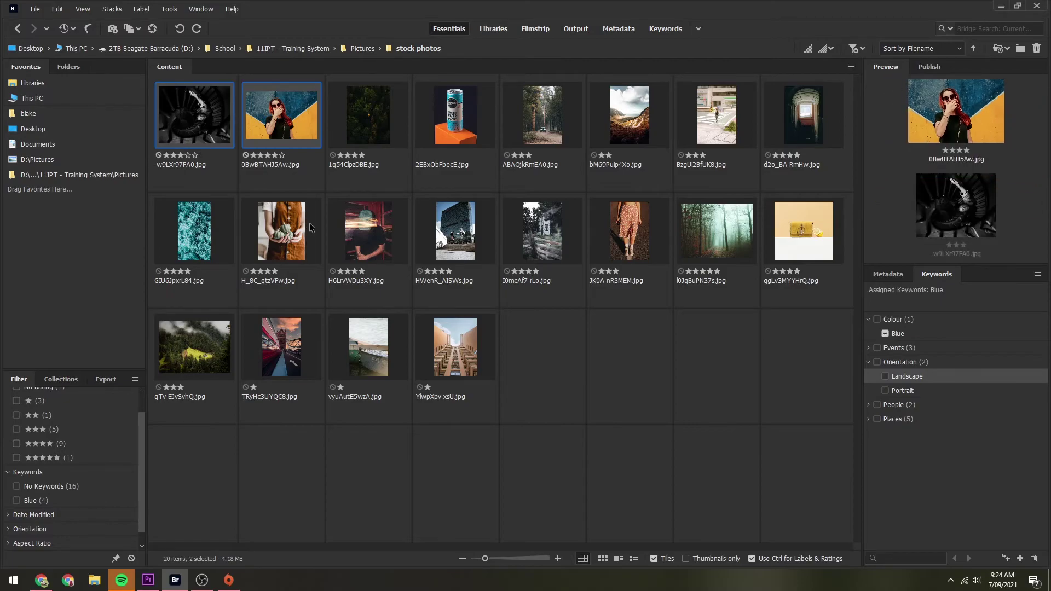
left_click(218, 360, "ctrl")
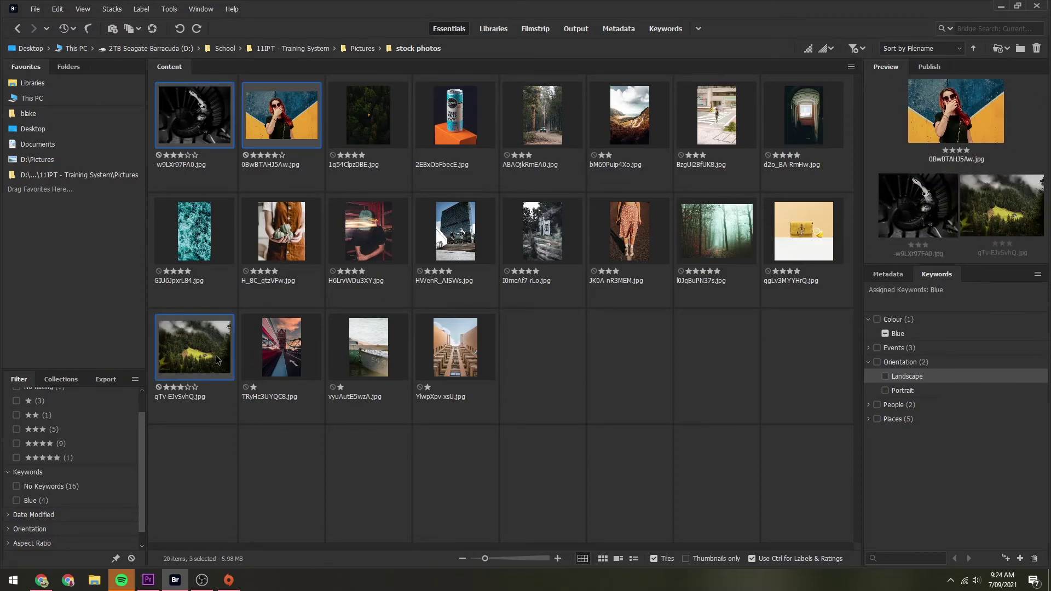
left_click(700, 219, "ctrl")
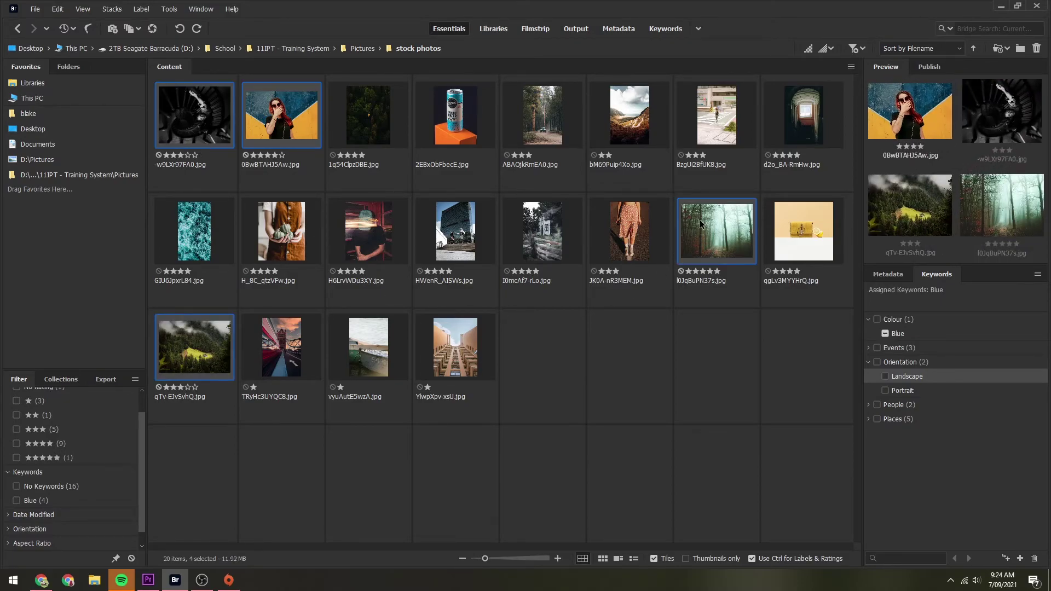
left_click(885, 377)
left_click(727, 396)
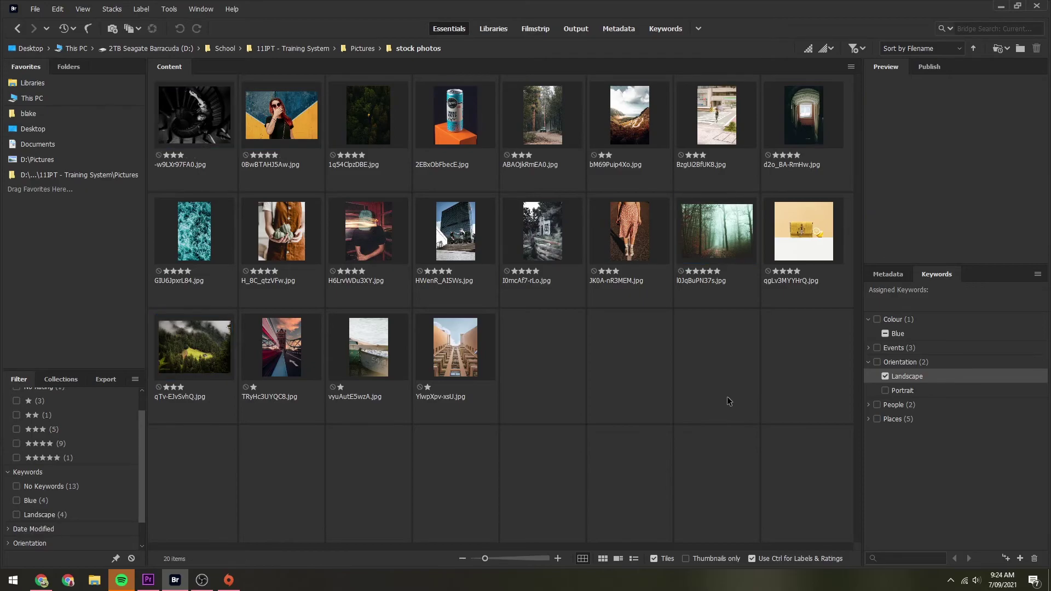
Step: Assign the Portrait keyword to all fifteen upright stock photos and clear the selection
left_click(365, 117)
left_click(528, 128, "ctrl")
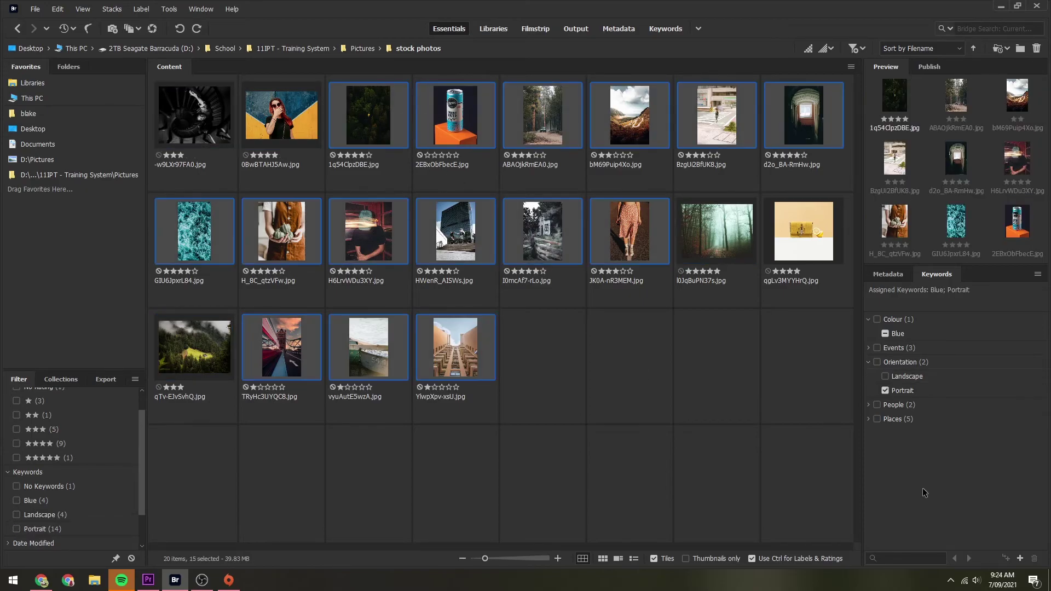
left_click(713, 421)
Step: Filter the stock photos by Landscape, by Landscape with Blue, and by Portrait alone, and remove the filter
scroll(101, 480, "down", 2)
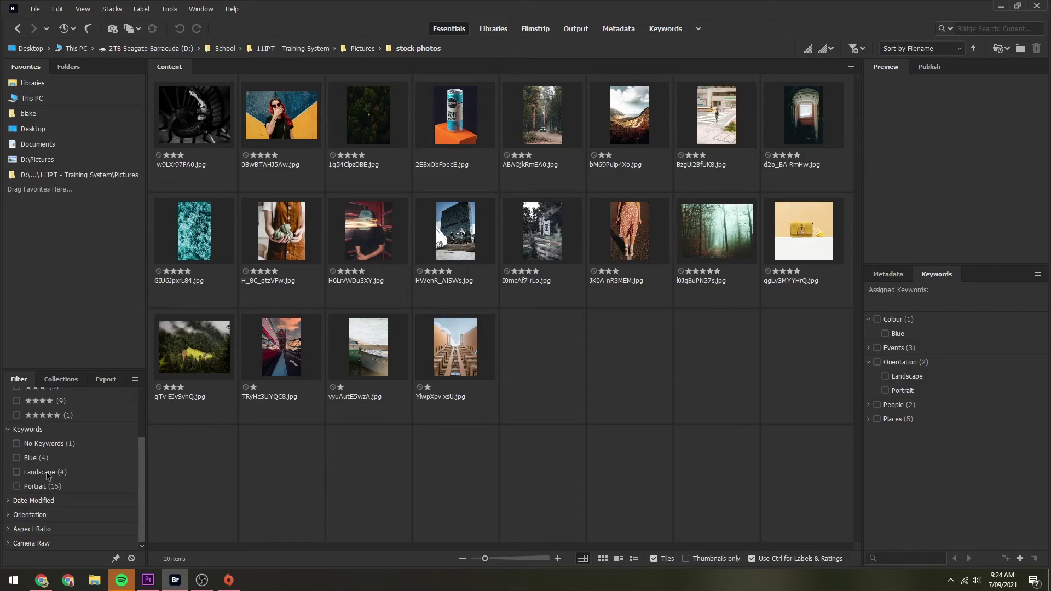
left_click(17, 472)
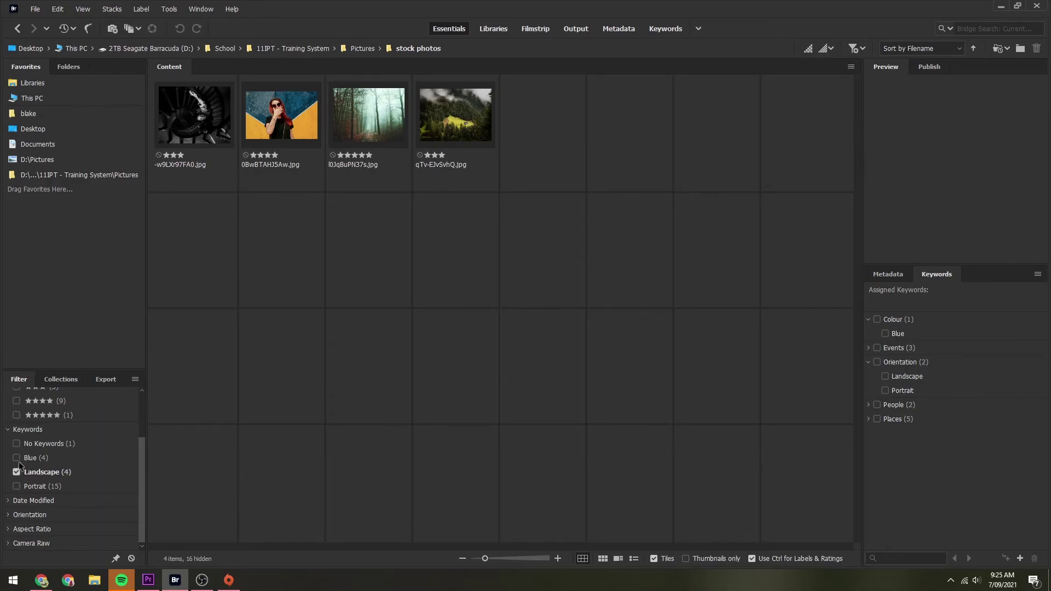
left_click(17, 458)
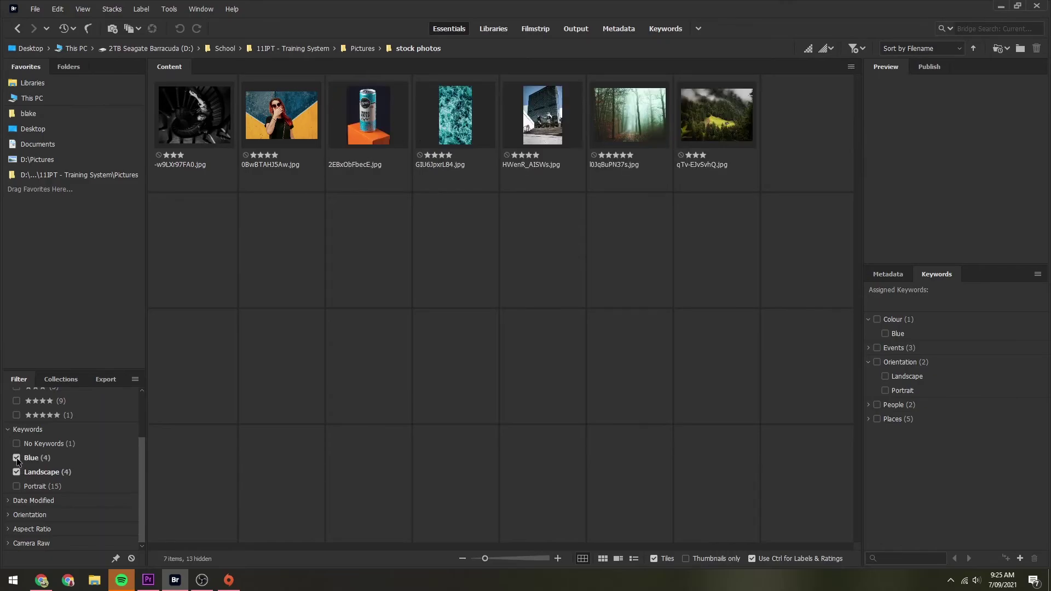
left_click(17, 458)
left_click(17, 471)
left_click(17, 486)
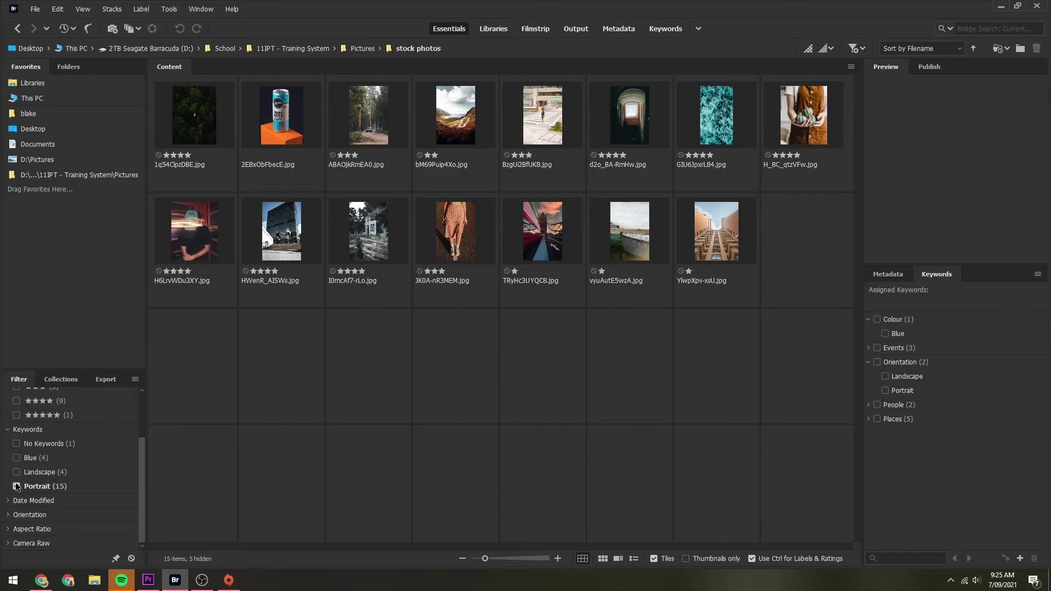
left_click(17, 486)
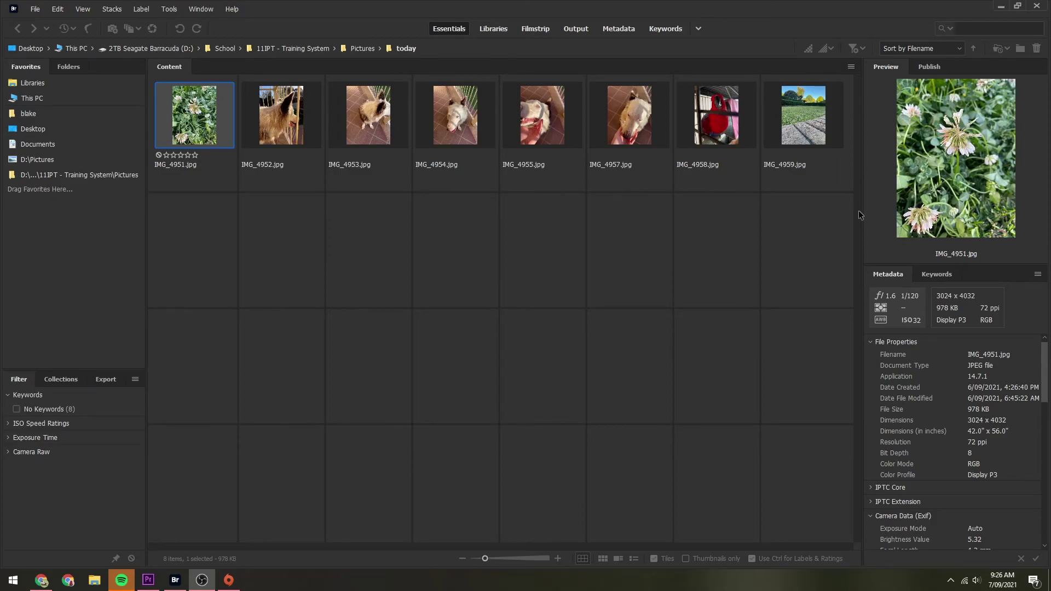
Step: Review the metadata of IMG_4951.jpg, covering its file properties, camera data, audio, video and DICOM fields
left_click(892, 273)
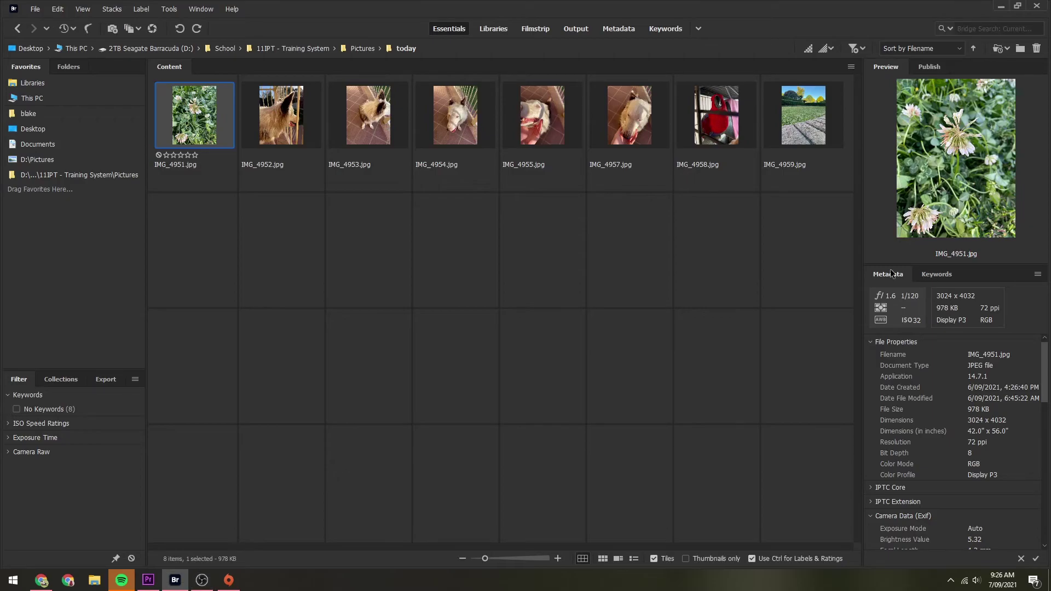
scroll(918, 379, "down", 1)
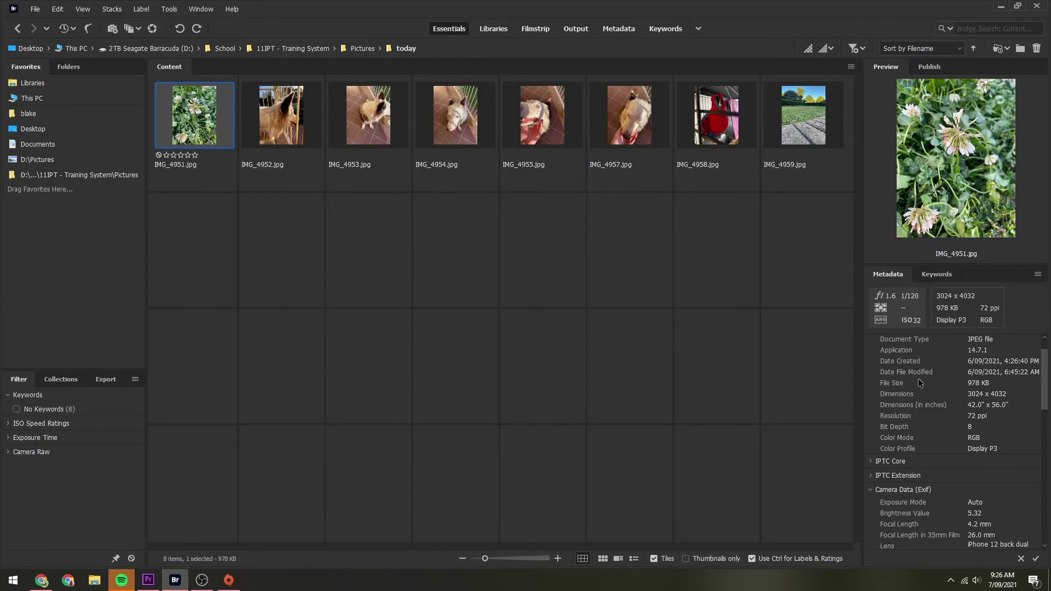
scroll(920, 383, "down", 3)
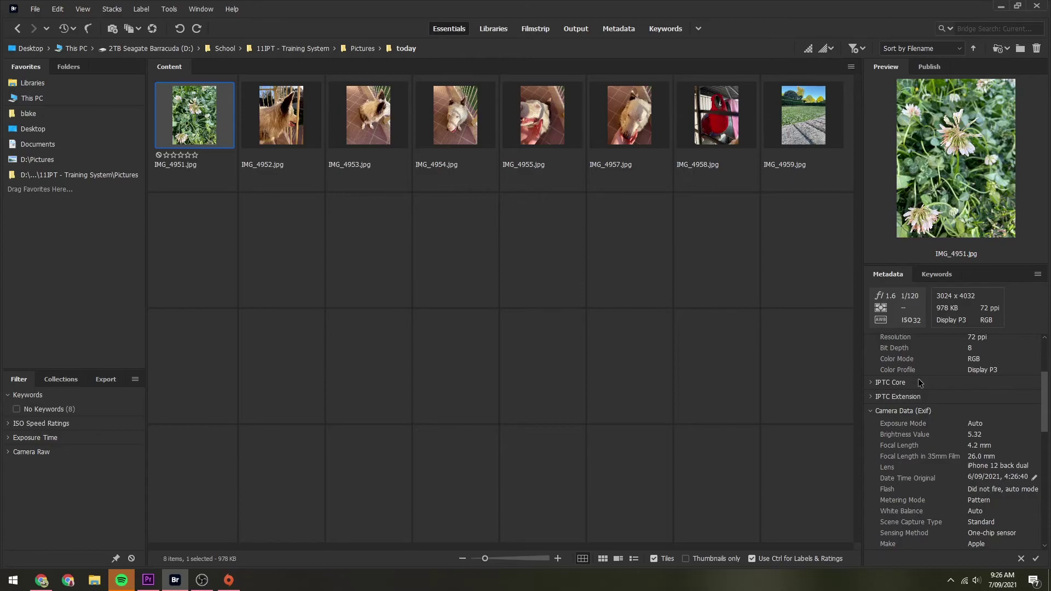
scroll(919, 383, "up", 4)
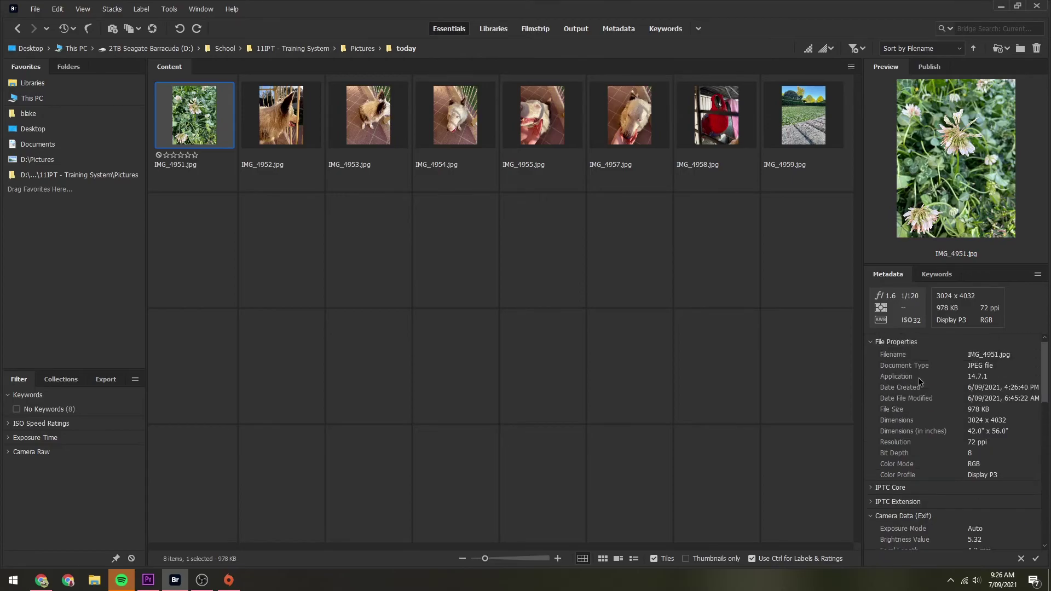
scroll(924, 450, "down", 4)
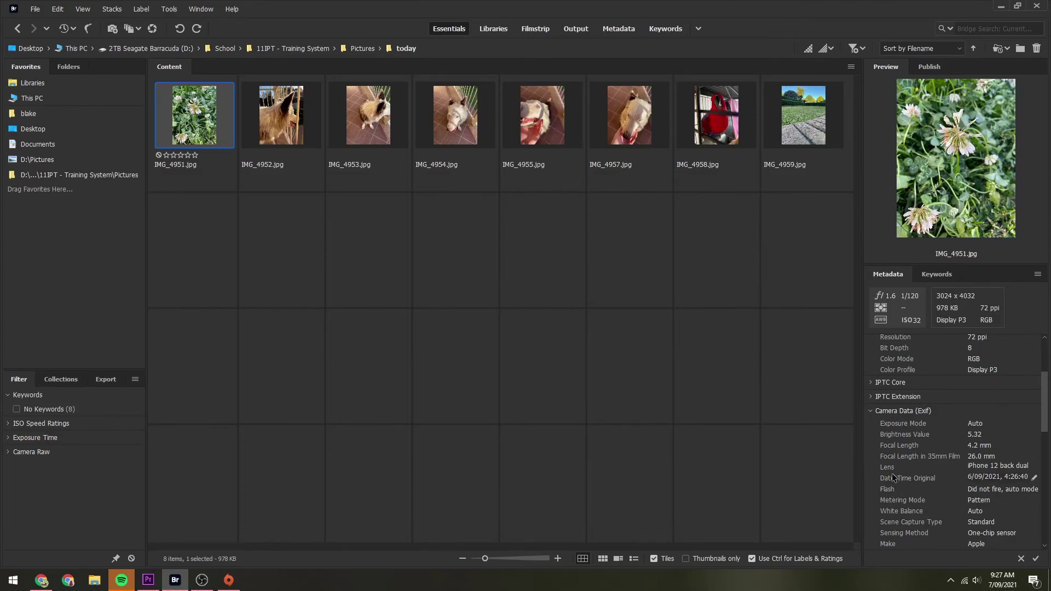
scroll(893, 476, "down", 1)
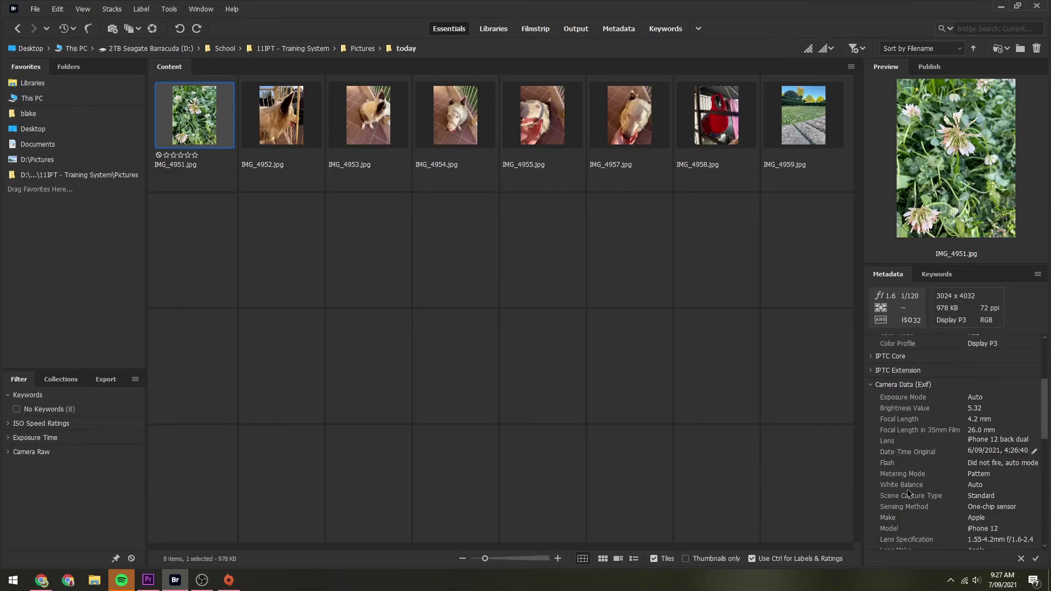
scroll(905, 486, "down", 1)
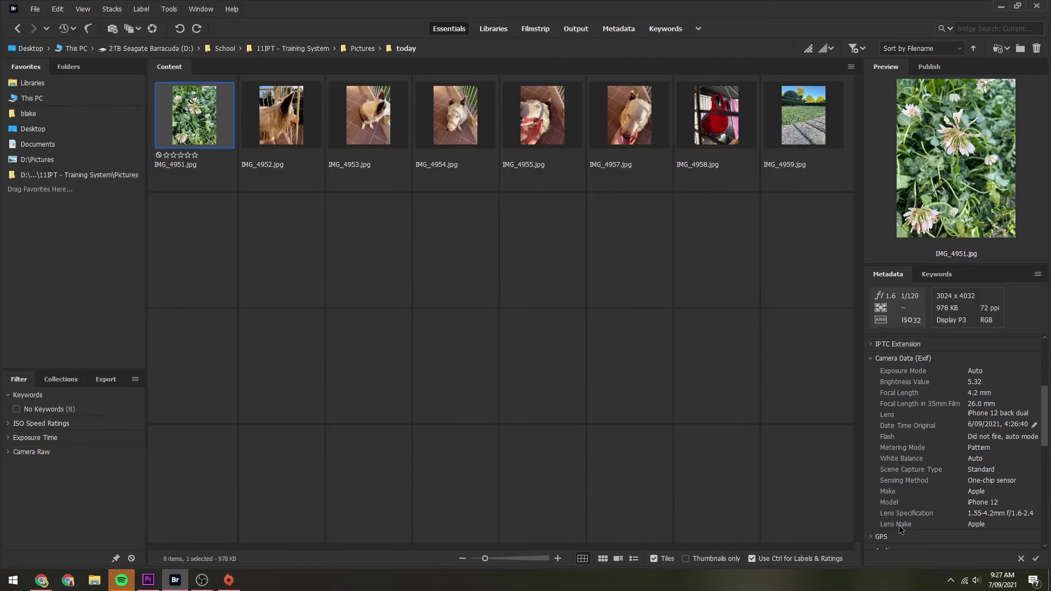
scroll(890, 438, "down", 4)
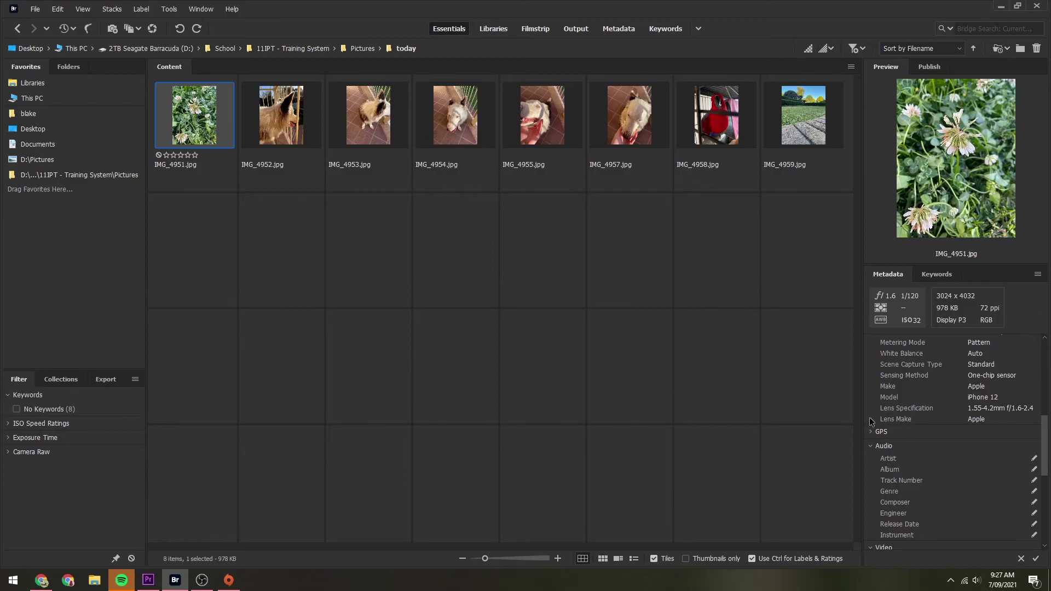
scroll(887, 437, "down", 2)
scroll(886, 437, "down", 1)
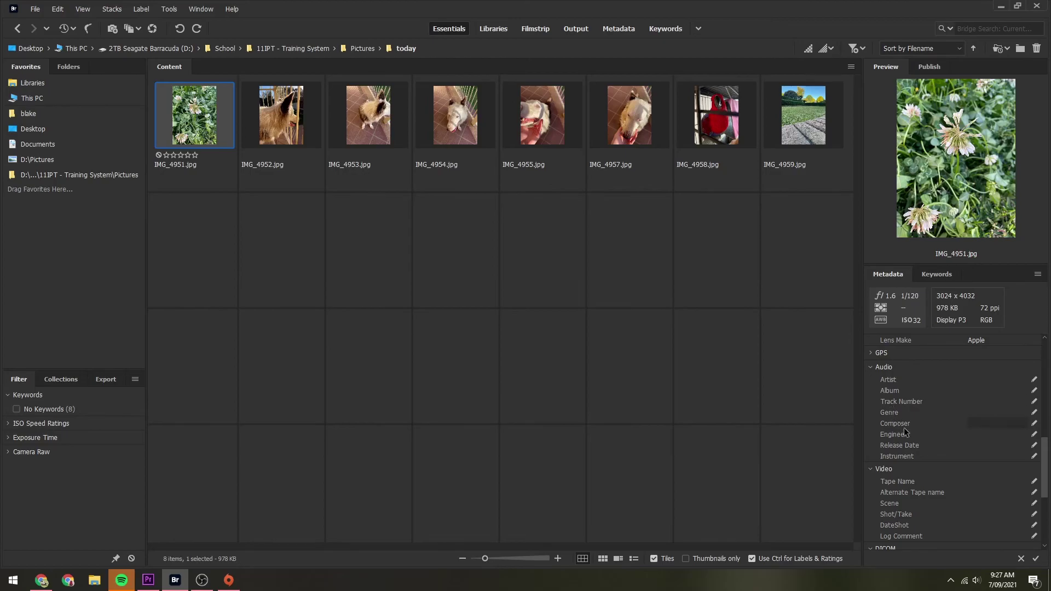
scroll(933, 493, "down", 6)
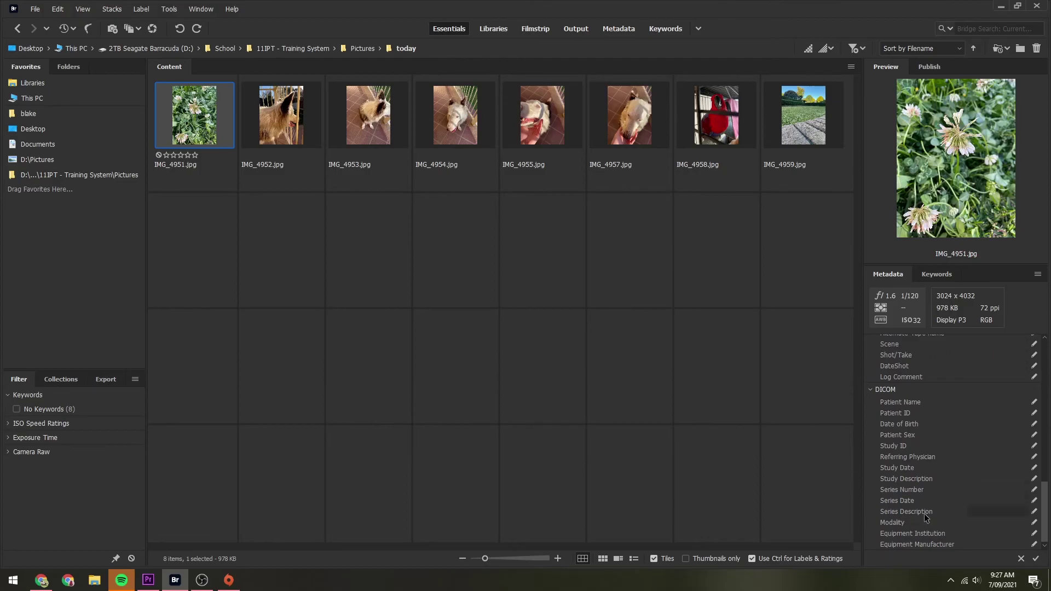
scroll(972, 458, "up", 8)
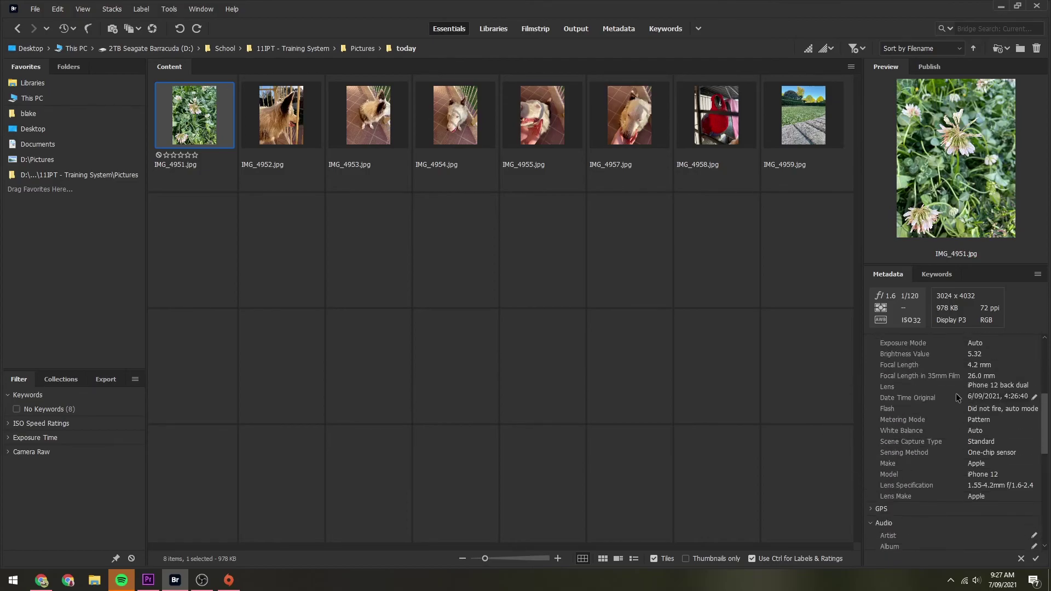
scroll(948, 431, "up", 5)
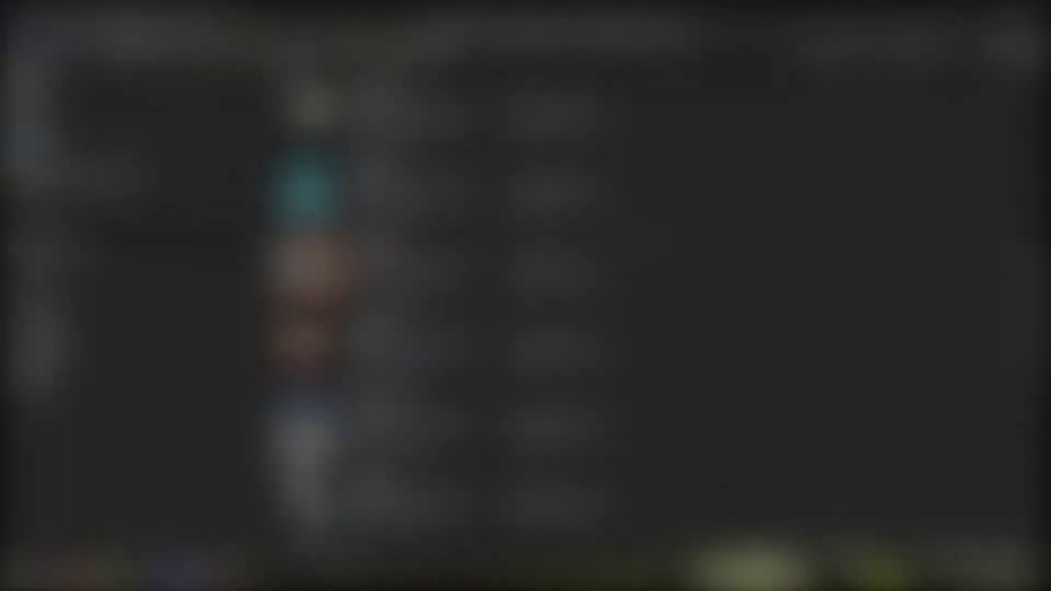
Step: Open the memes folder inside the favourite Pictures folder and select Meme_070921_02.jpg
scroll(640, 235, "down", 2)
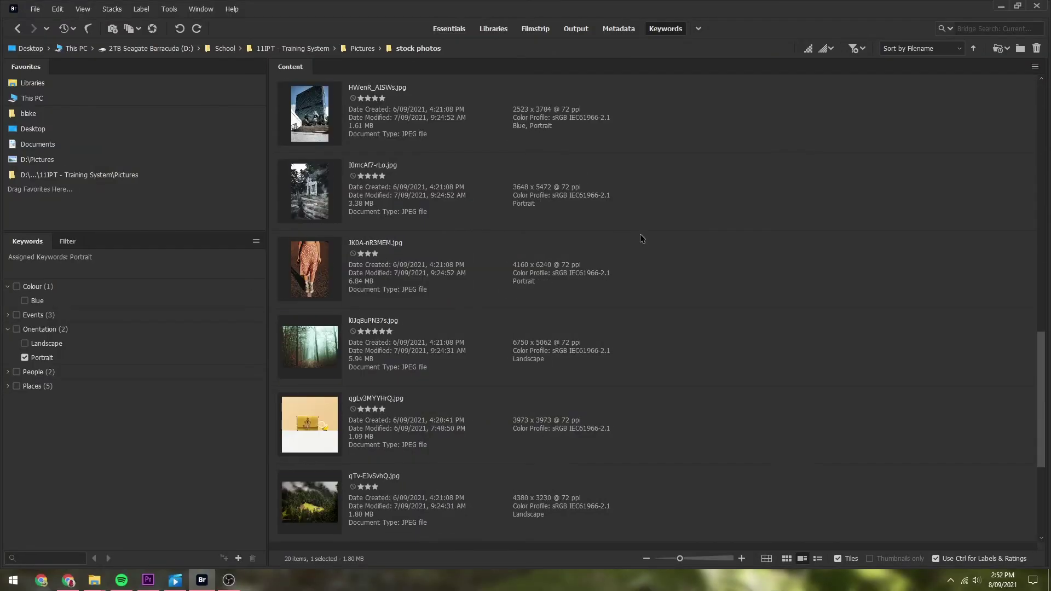
left_click(115, 175)
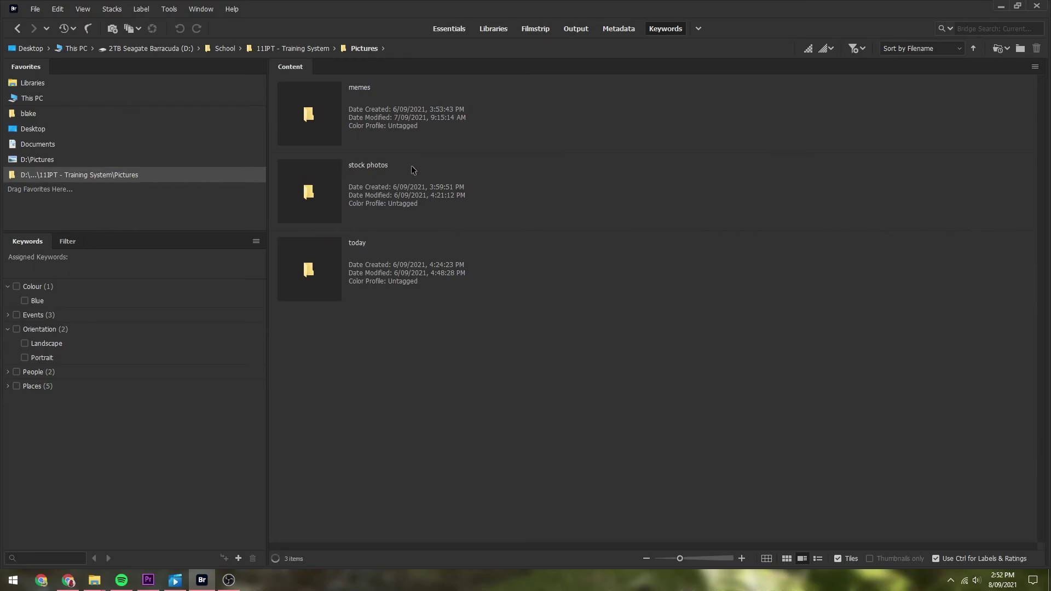
double_click(444, 137)
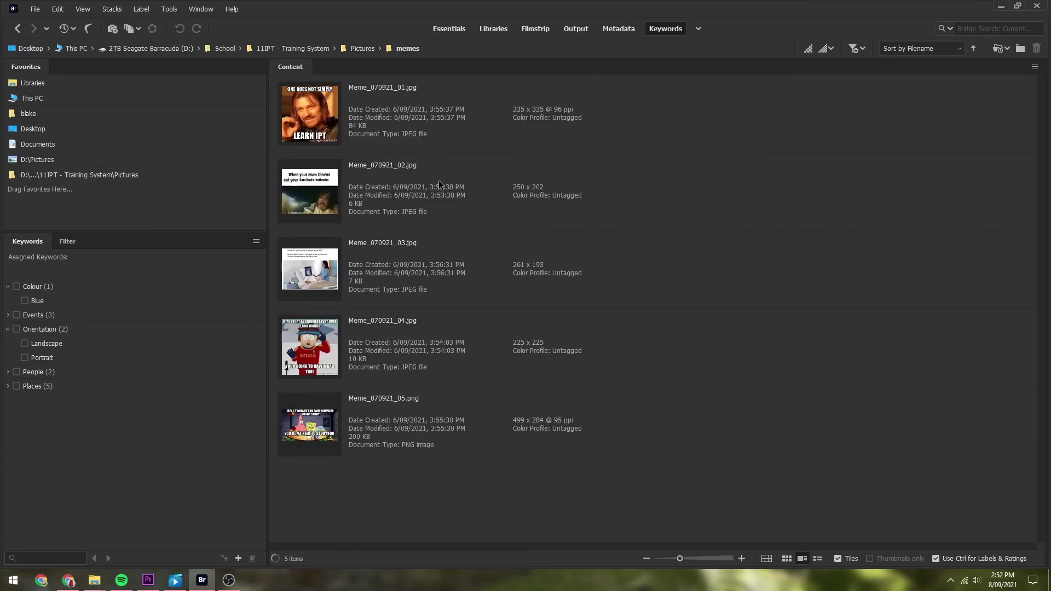
left_click(441, 192)
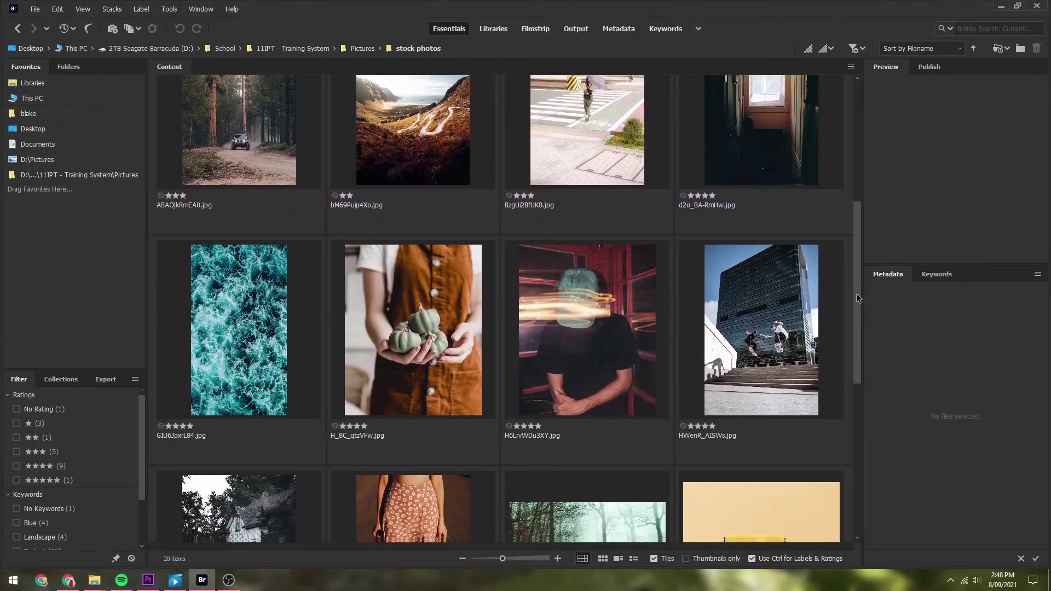
Step: Switch to the Metadata workspace and review the metadata fields of bM69Puip4Xo.jpg in the stock photos folder
left_click_drag(856, 294, 788, 396)
left_click(617, 29)
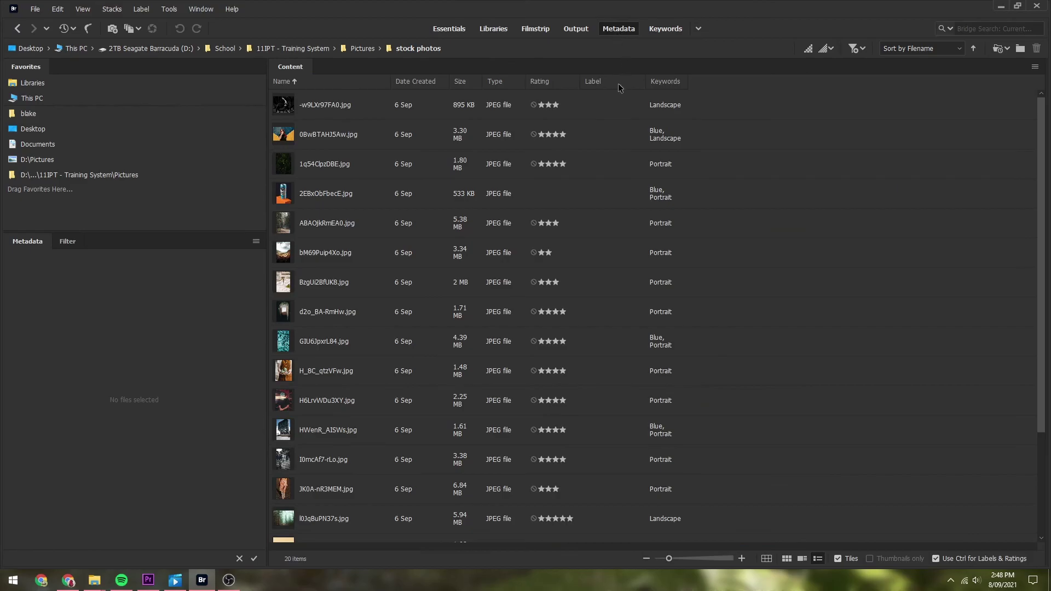
left_click(333, 263)
scroll(126, 384, "down", 3)
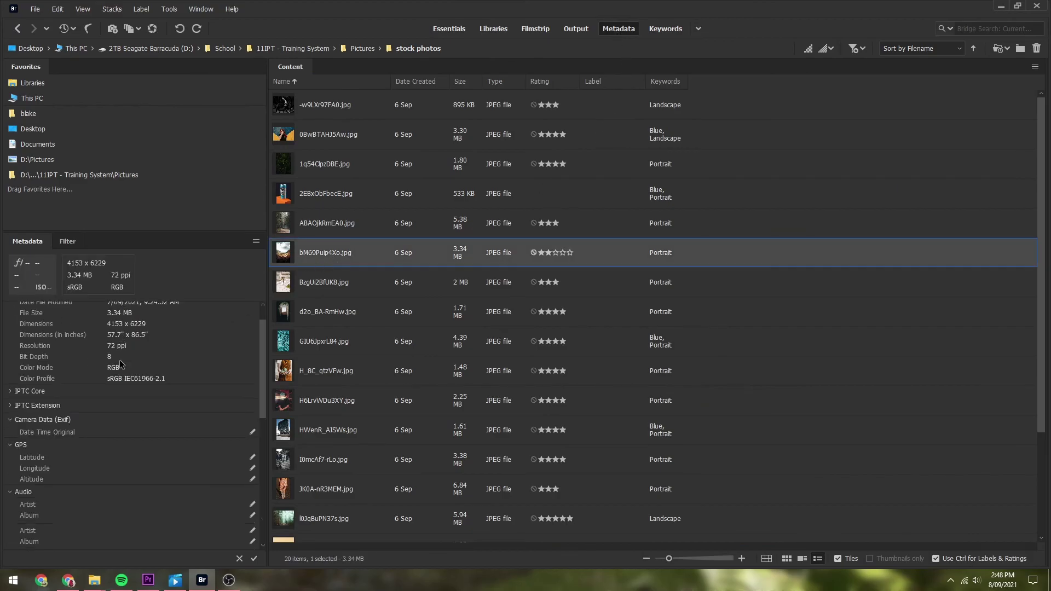
scroll(126, 384, "down", 3)
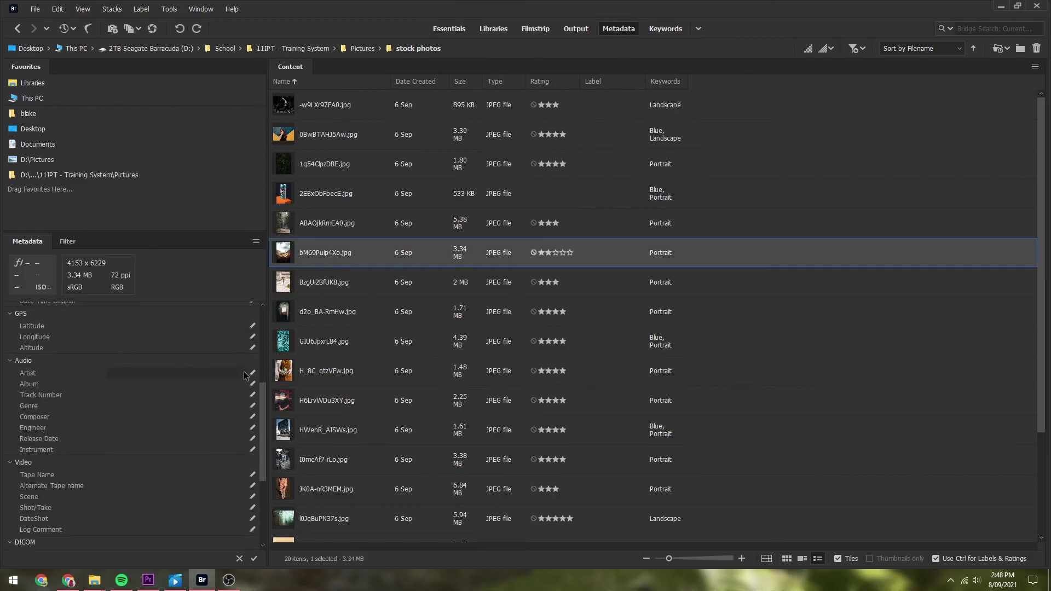
scroll(252, 392, "down", 3)
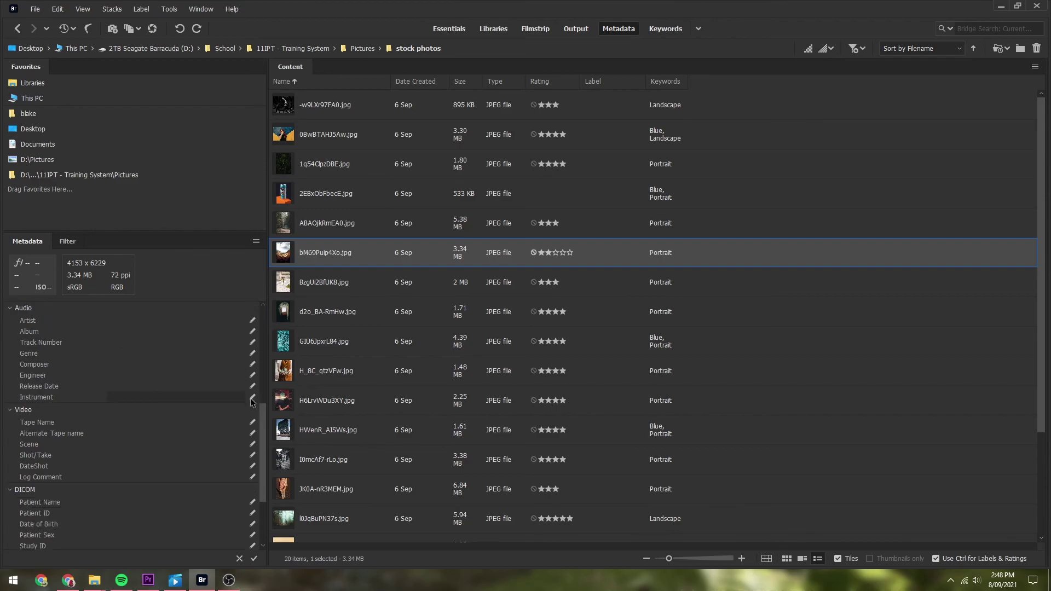
left_click(252, 396)
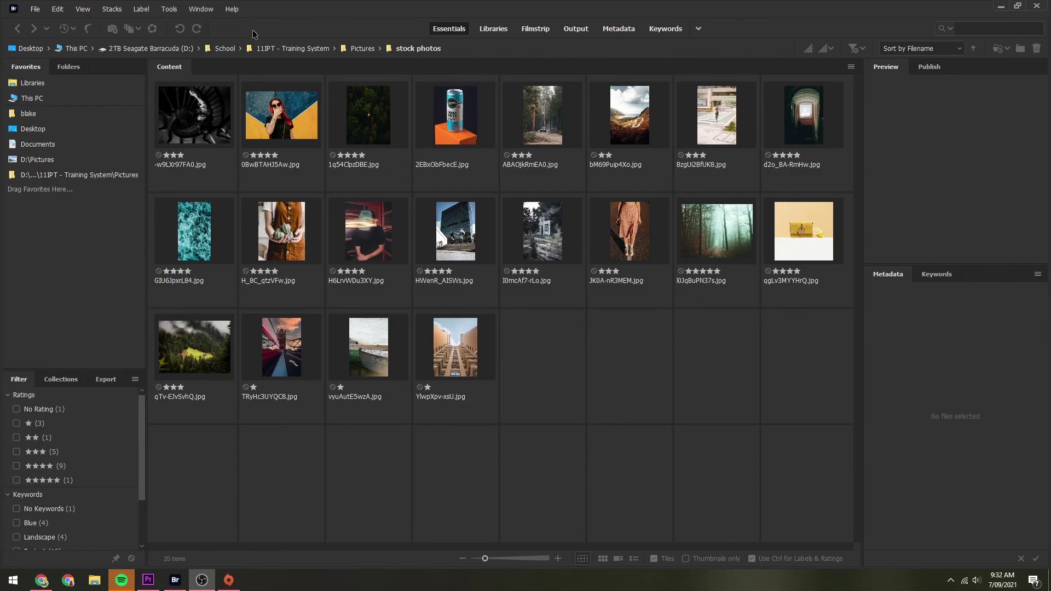
left_click(112, 31)
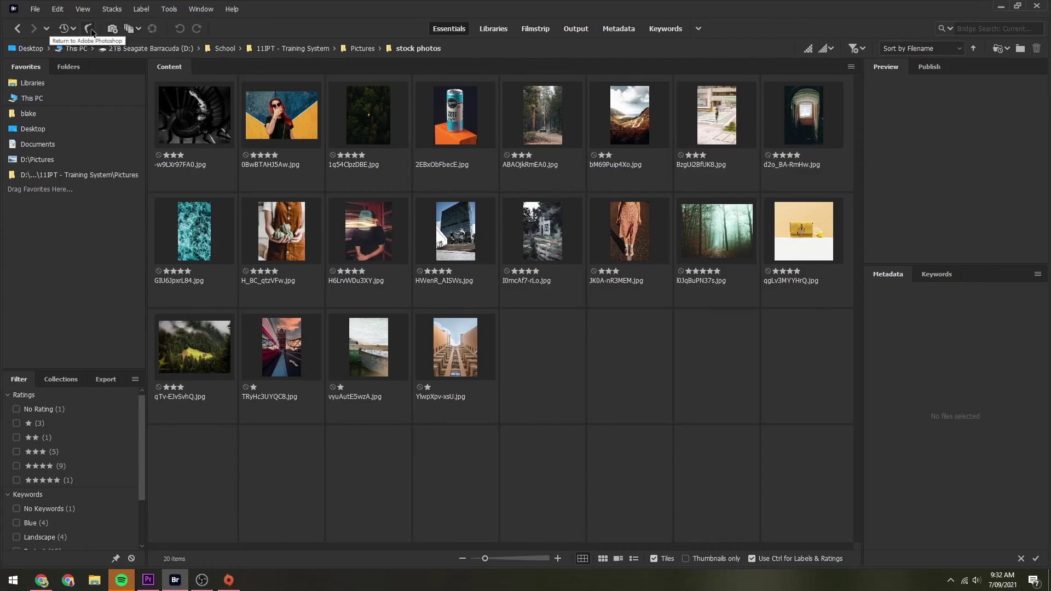
left_click(232, 9)
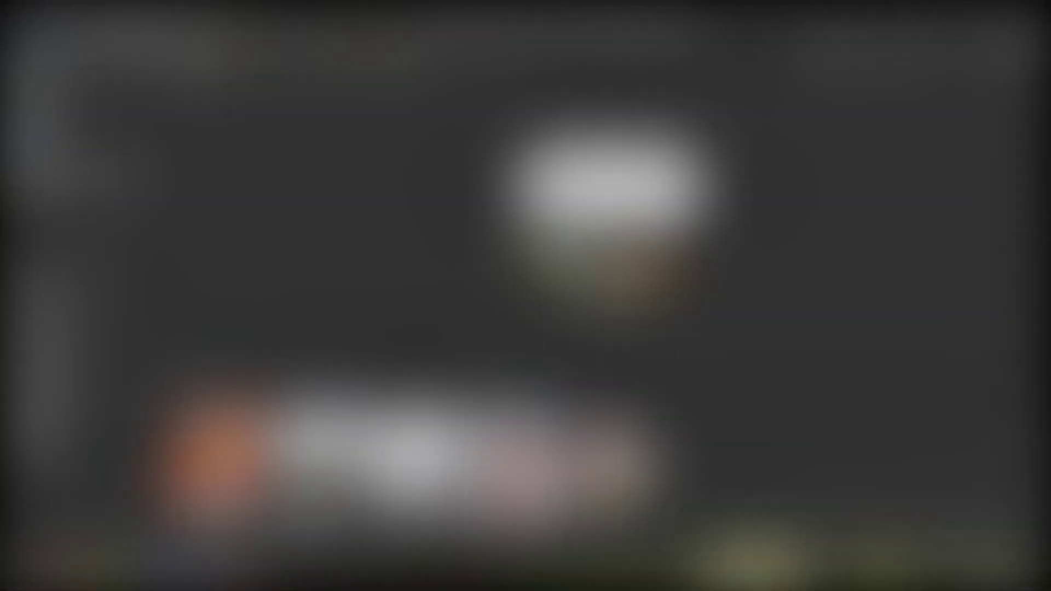
Step: Give Meme_070921_03.jpg, Meme_070921_04.jpg and Meme_070921_05.png in the memes folder five-star ratings
left_click(414, 512)
left_click(515, 493)
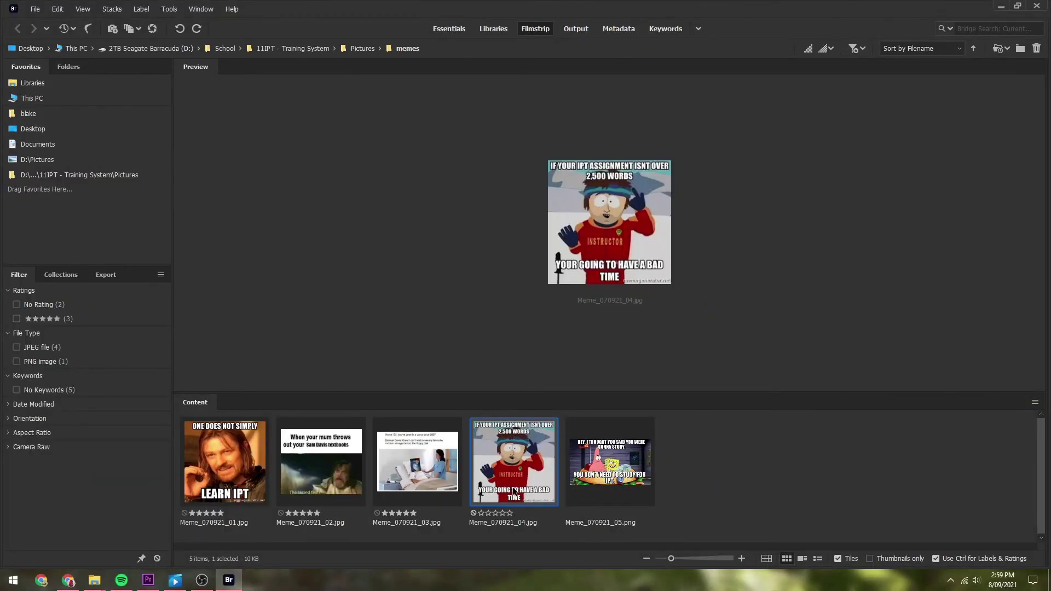
left_click(510, 513)
left_click(608, 481)
left_click(606, 513)
Step: In the Output workspace, place Meme_070921_04.jpg, Meme_070921_03.jpg and Meme_070921_02.jpg in order down the Triptych page, and close the program
left_click(576, 28)
left_click_drag(553, 463, 517, 297)
left_click_drag(460, 463, 490, 219)
left_click_drag(364, 463, 476, 323)
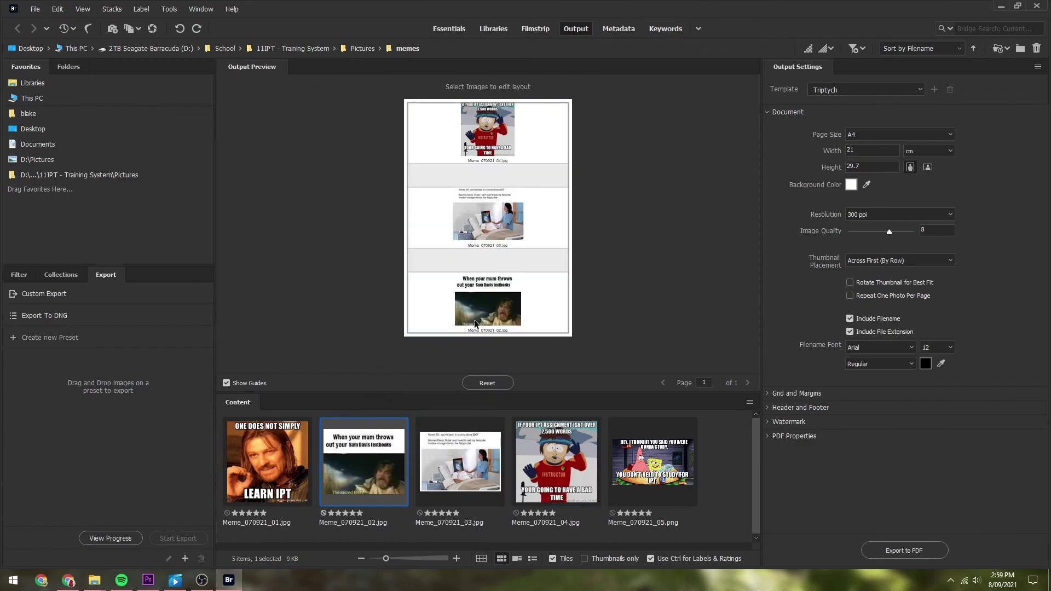
left_click(1037, 6)
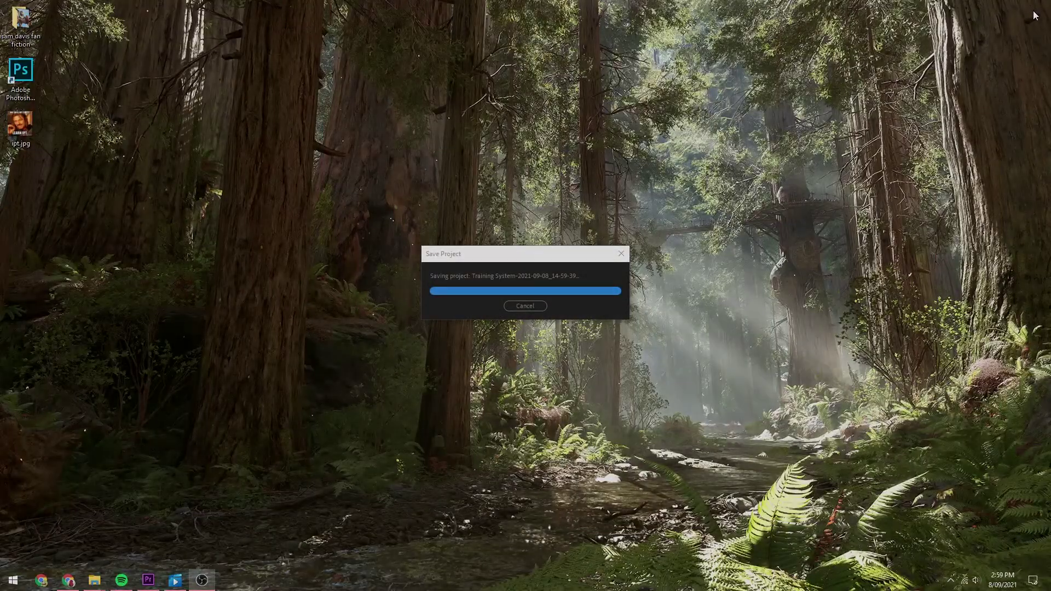